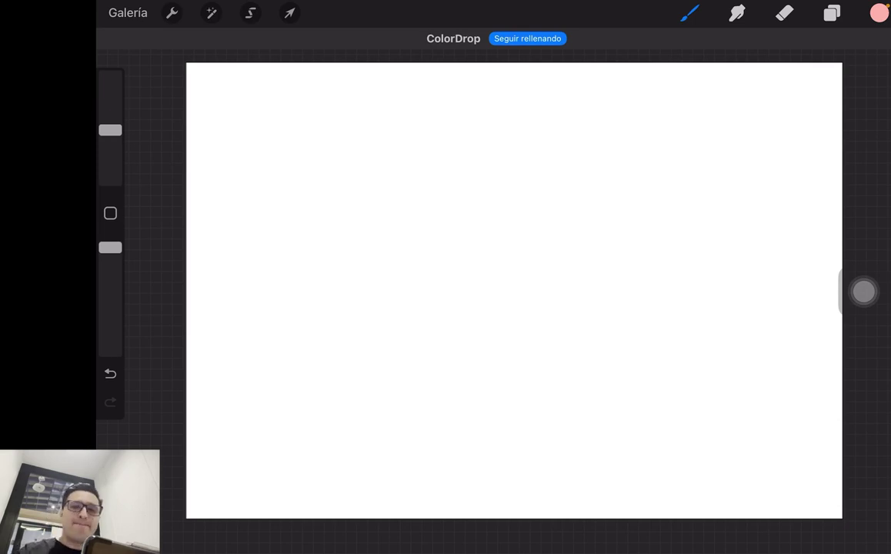
- Turn on visibility of the Capa 1 layer holding the handwritten notes
click(832, 13)
click(863, 108)
click(689, 13)
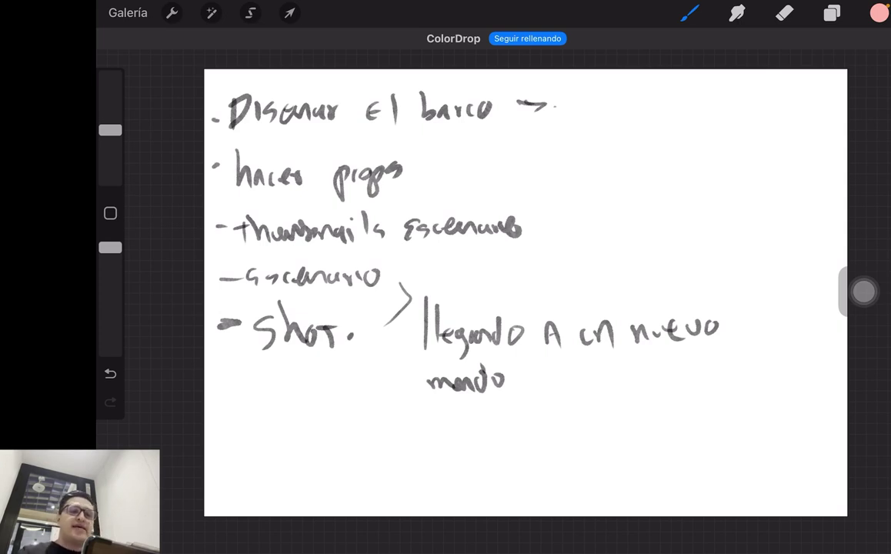
click(832, 13)
click(690, 13)
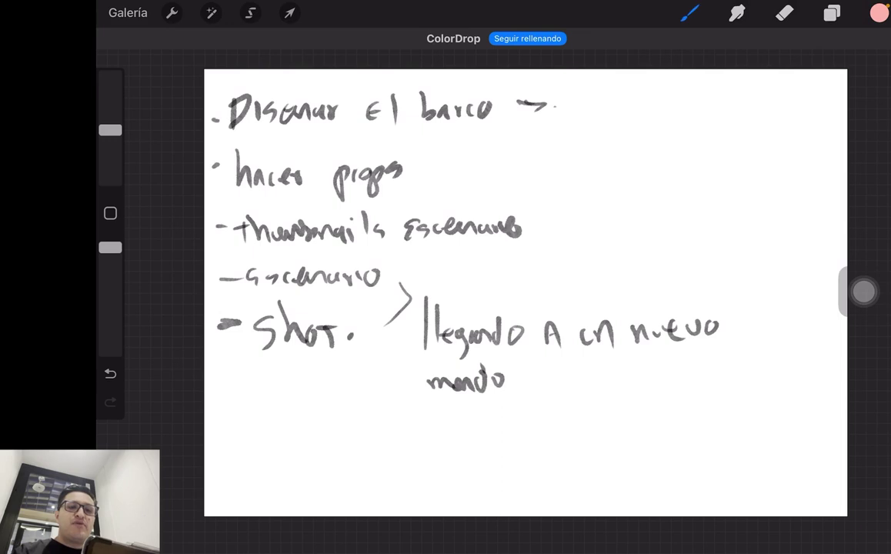
click(879, 14)
- Choose a dark blue ink in the colour disc
mouse_move(799, 160)
mouse_down()
mouse_move(818, 172)
mouse_move(722, 292)
mouse_up()
mouse_move(818, 173)
mouse_down()
mouse_move(790, 195)
mouse_move(783, 213)
mouse_up()
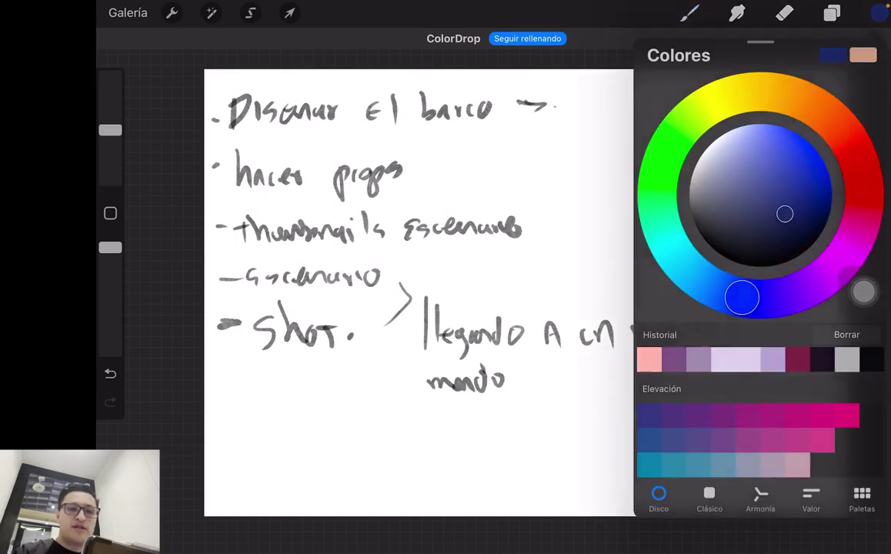
click(880, 14)
- Write '1 T.B' beside the notes and draw an arrow after the second note line
mouse_move(632, 163)
mouse_down()
mouse_move(650, 140)
mouse_move(643, 199)
mouse_up()
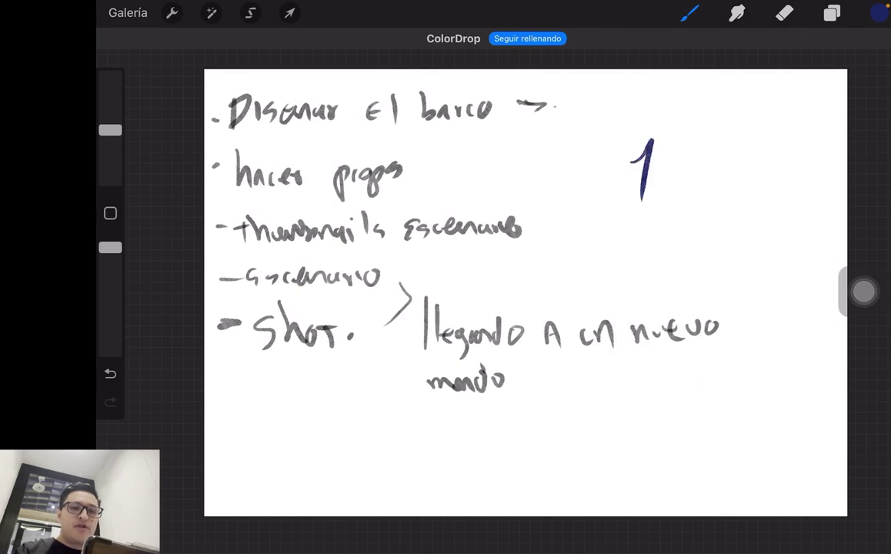
drag(675, 132, 676, 160)
mouse_move(670, 137)
mouse_down()
mouse_move(685, 134)
mouse_move(699, 161)
mouse_up()
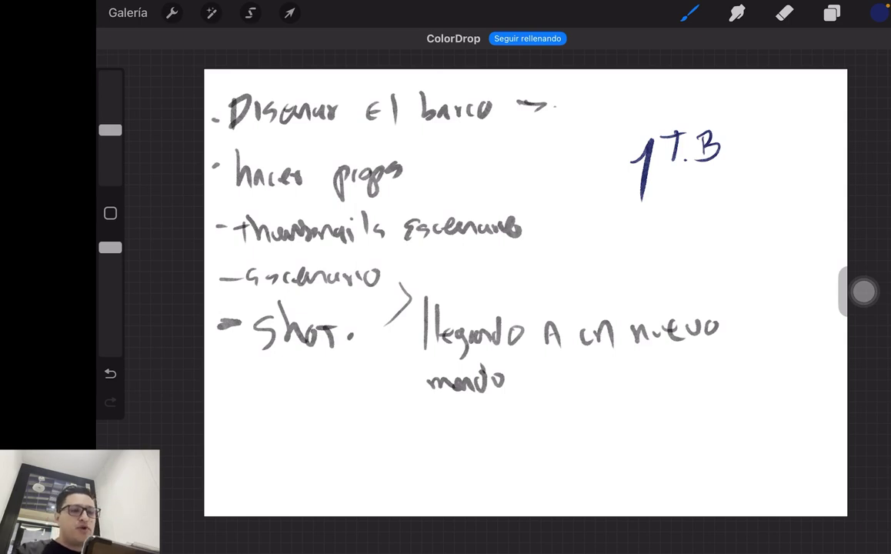
drag(429, 173, 458, 178)
- Draw a blue arrow on the Prop_Cajadearmas_01 weapon-case art, then reopen Escuadrón 57
click(128, 12)
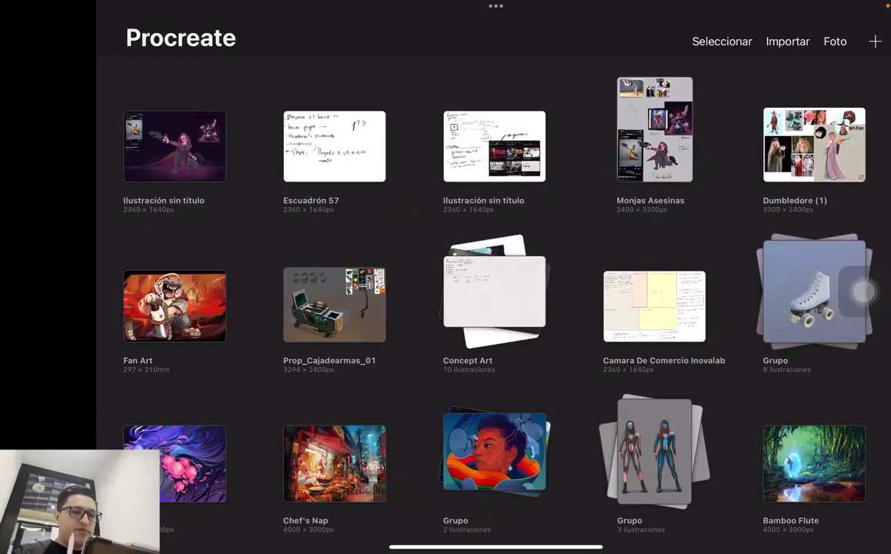
click(334, 305)
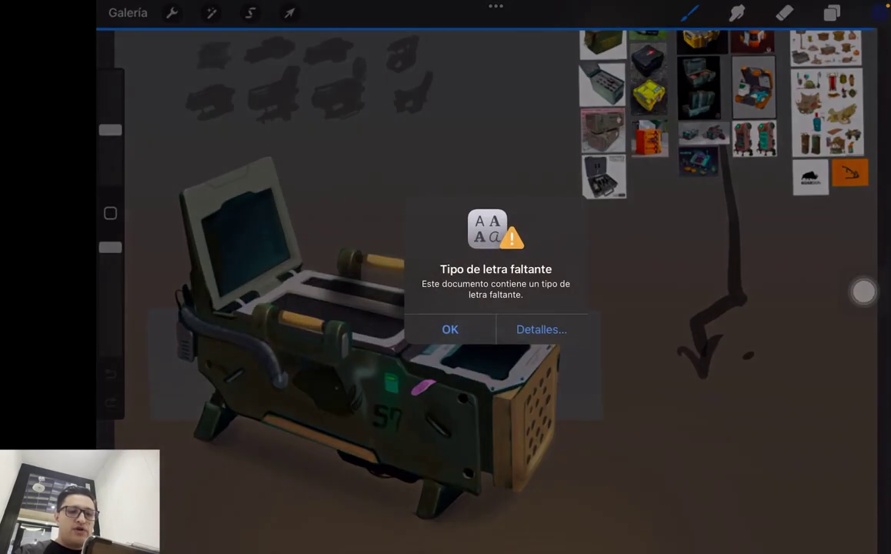
click(451, 329)
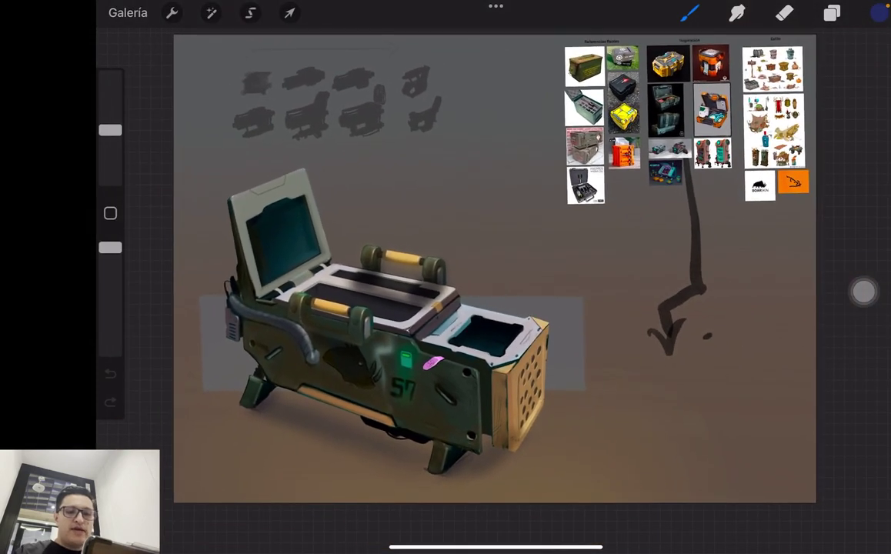
mouse_move(563, 425)
mouse_down()
mouse_move(596, 432)
mouse_move(614, 417)
mouse_up()
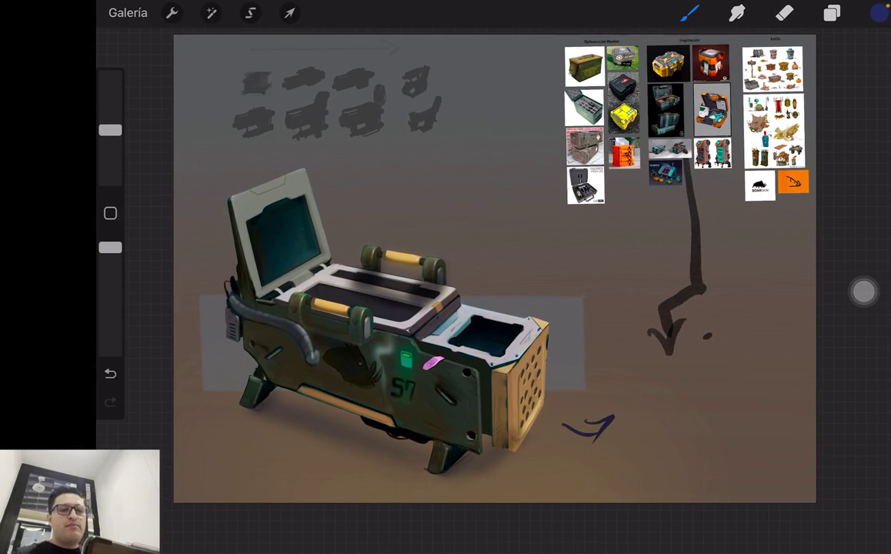
click(128, 12)
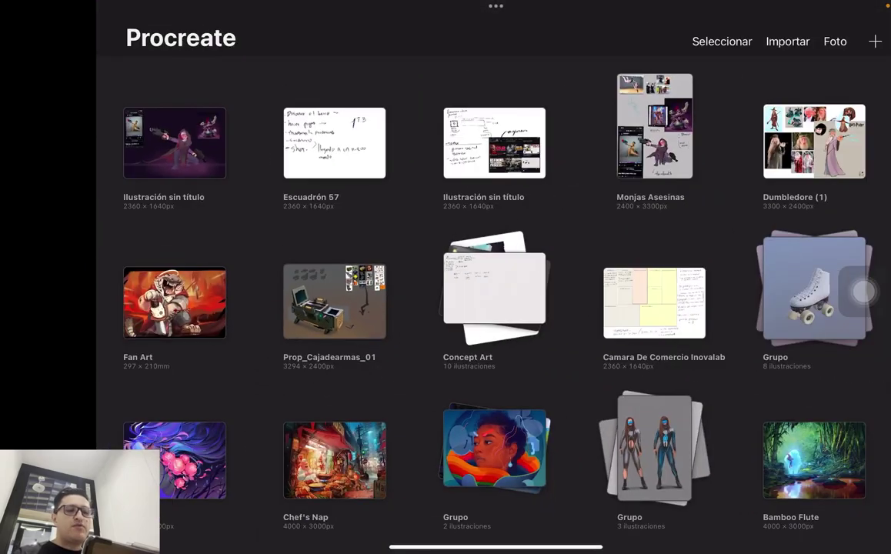
click(334, 142)
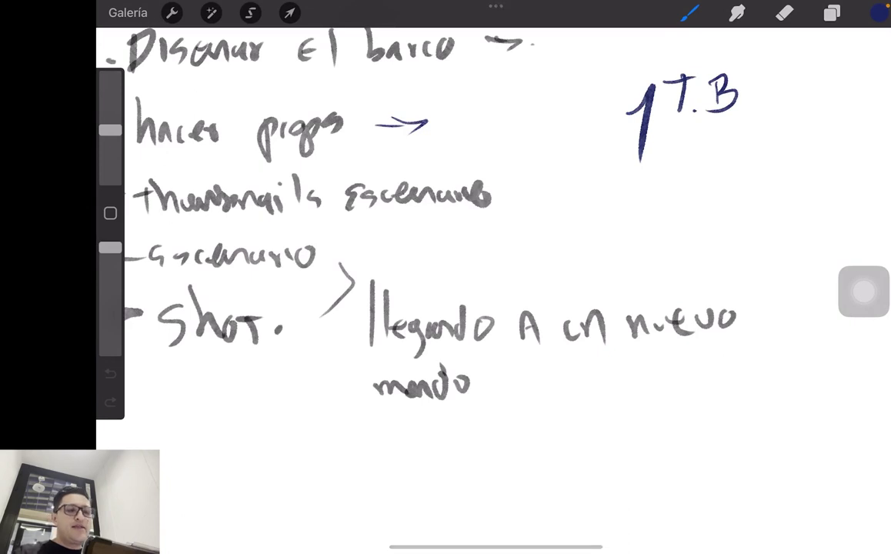
- Draw a curved blue arrow rightward from the escenario line and shift the page for room
scroll(493, 277, down, 3)
mouse_move(415, 237)
mouse_down()
mouse_move(611, 240)
mouse_move(582, 274)
mouse_up()
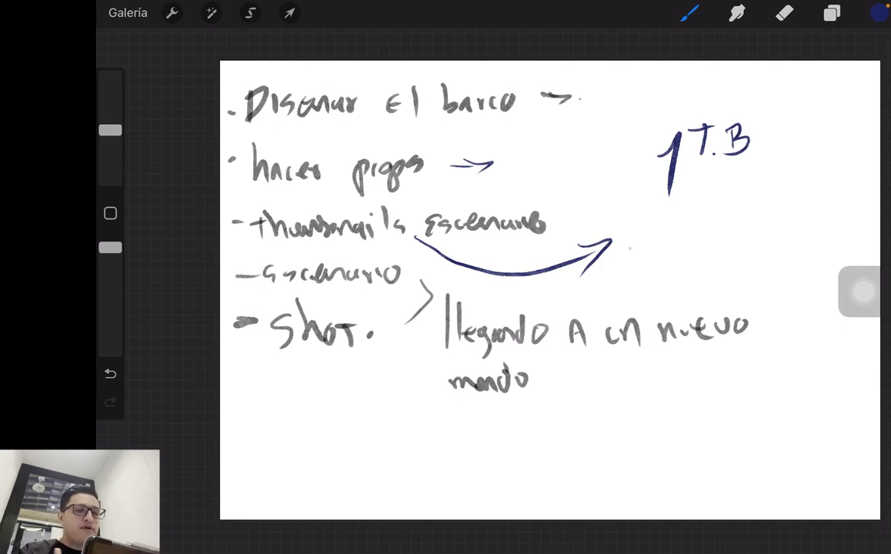
click(832, 14)
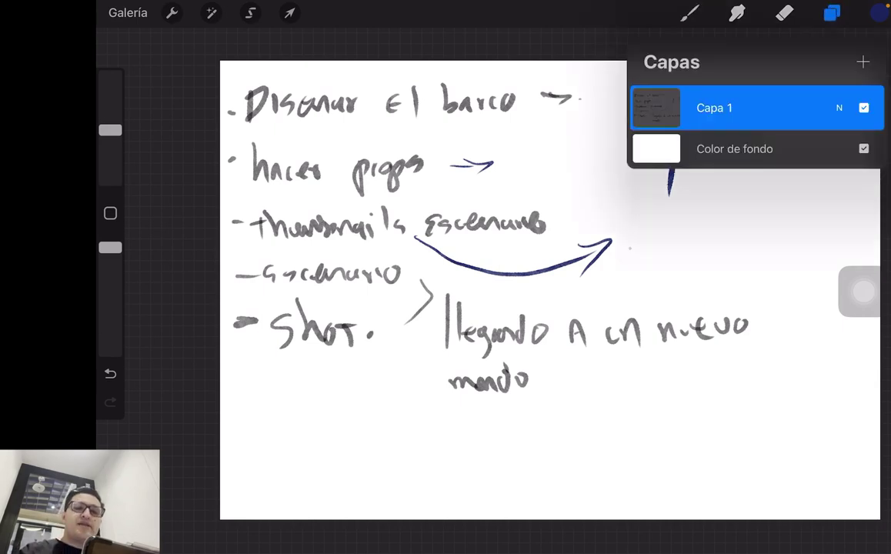
click(832, 13)
click(689, 13)
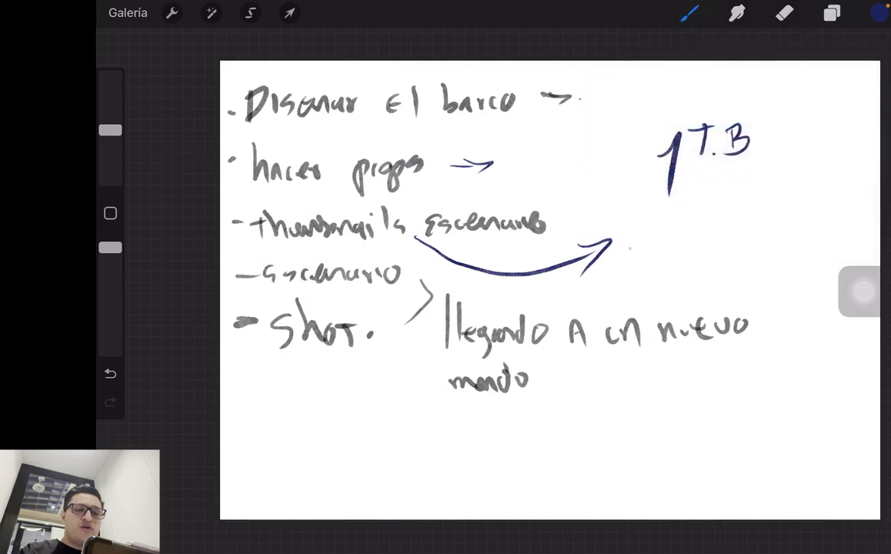
drag(539, 308, 466, 307)
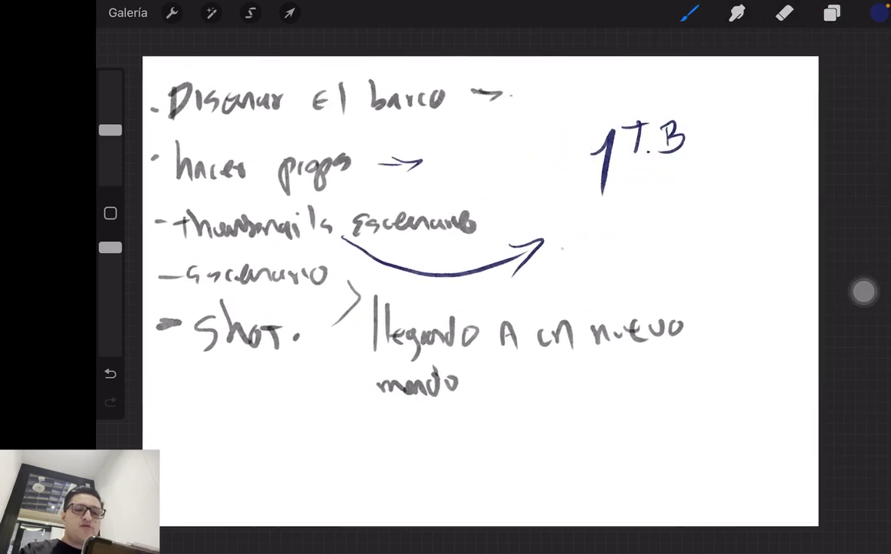
- Handwrite '- Grande' and '- tecnologia' at the arrow tip
mouse_move(602, 231)
mouse_down()
mouse_move(589, 240)
mouse_move(626, 251)
mouse_move(648, 231)
mouse_move(662, 250)
mouse_up()
mouse_move(566, 277)
mouse_down()
mouse_move(590, 288)
mouse_move(599, 276)
mouse_up()
drag(599, 283, 638, 277)
mouse_move(644, 269)
mouse_down()
mouse_move(644, 286)
mouse_move(652, 276)
mouse_move(665, 288)
mouse_move(676, 281)
mouse_up()
drag(687, 269, 689, 278)
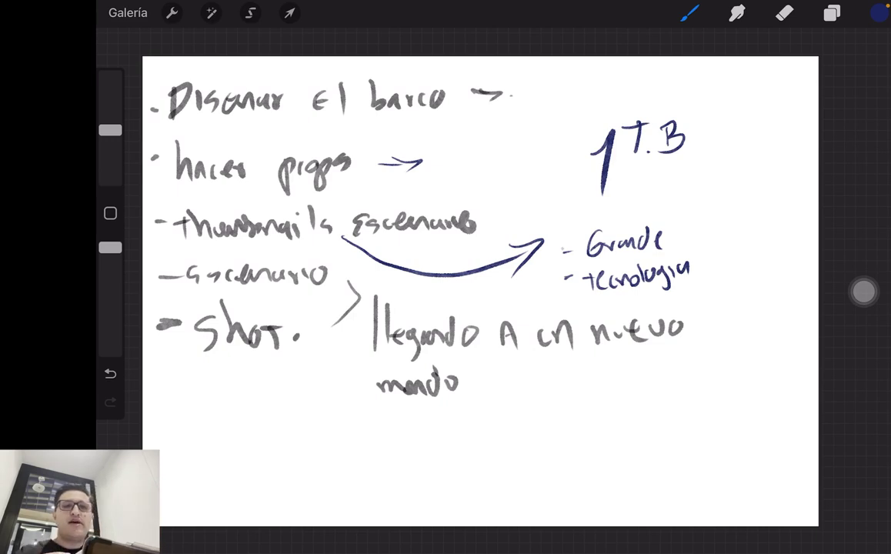
- Hide the Capa 1 notes layer and add a new blank layer, Capa 2
click(832, 13)
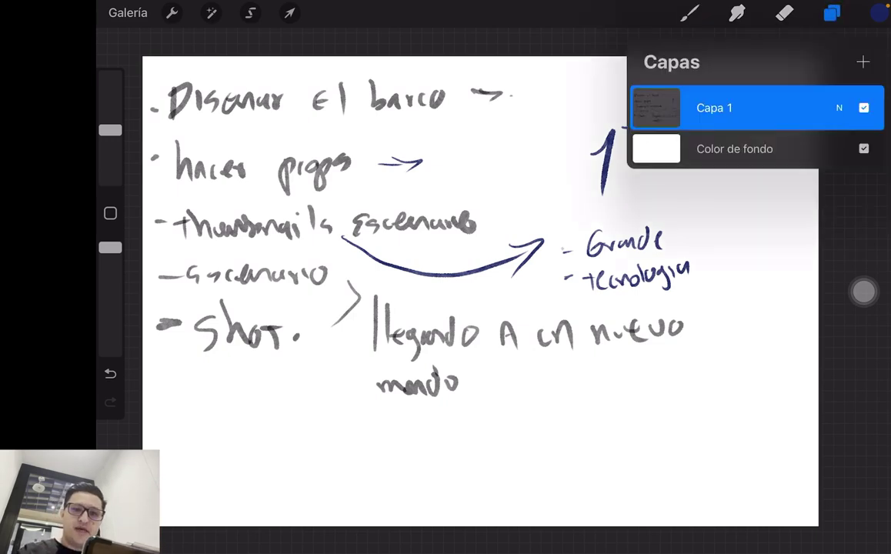
click(864, 108)
click(863, 61)
- Try the Pincel extrasuave brush with a zigzag test stroke, then undo it
click(690, 13)
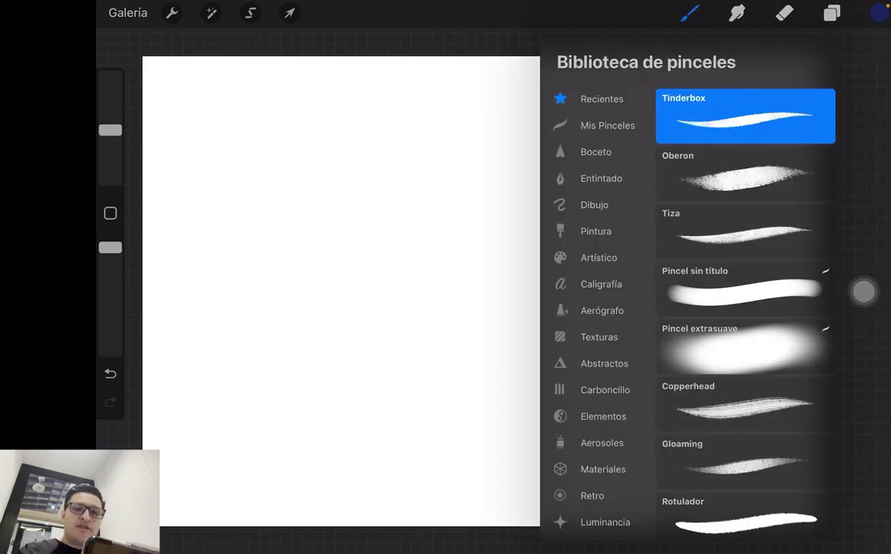
click(607, 125)
click(745, 337)
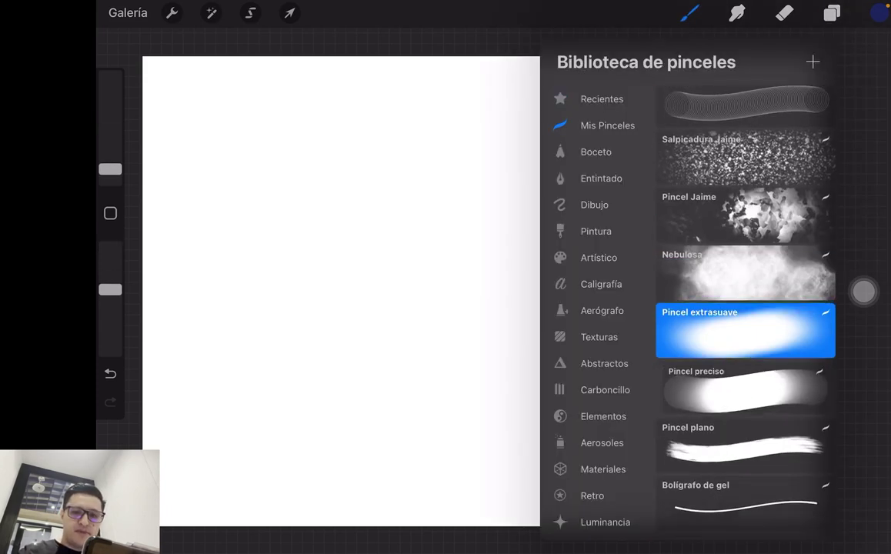
click(386, 191)
mouse_move(381, 173)
mouse_down()
mouse_move(446, 196)
mouse_move(423, 235)
mouse_up()
key(ctrl+z)
click(690, 13)
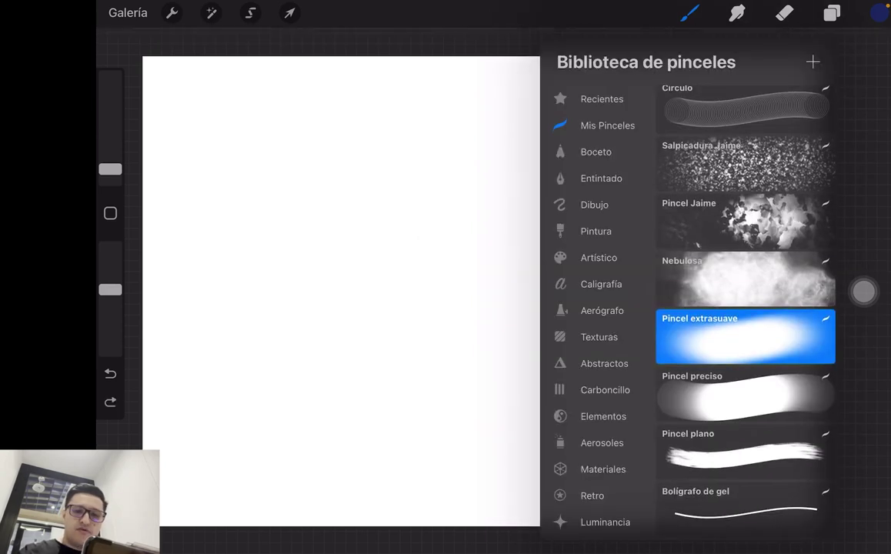
- Try a flat brush at a larger size with test strokes, undoing each one
click(745, 451)
click(415, 231)
drag(434, 205, 465, 232)
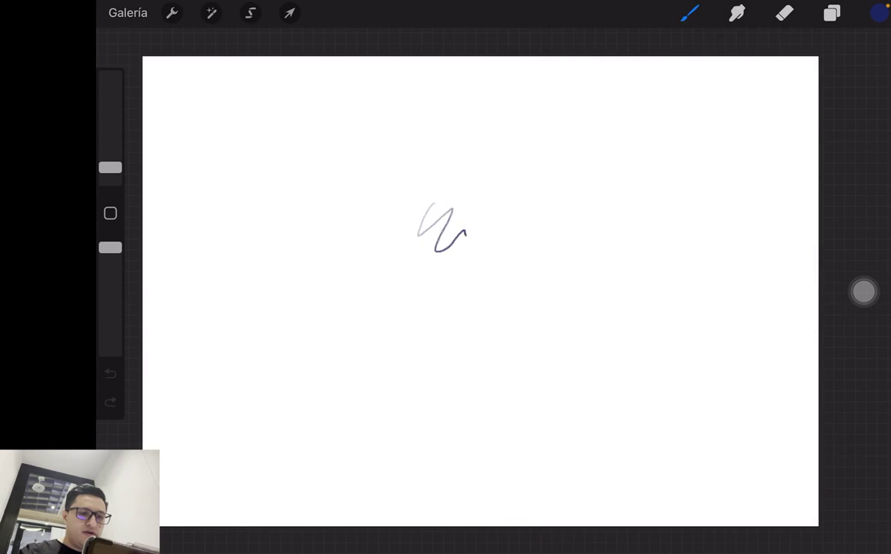
key(ctrl+z)
drag(110, 167, 110, 126)
mouse_move(315, 124)
mouse_down()
mouse_move(304, 204)
mouse_move(339, 177)
mouse_move(354, 227)
mouse_up()
key(ctrl+z)
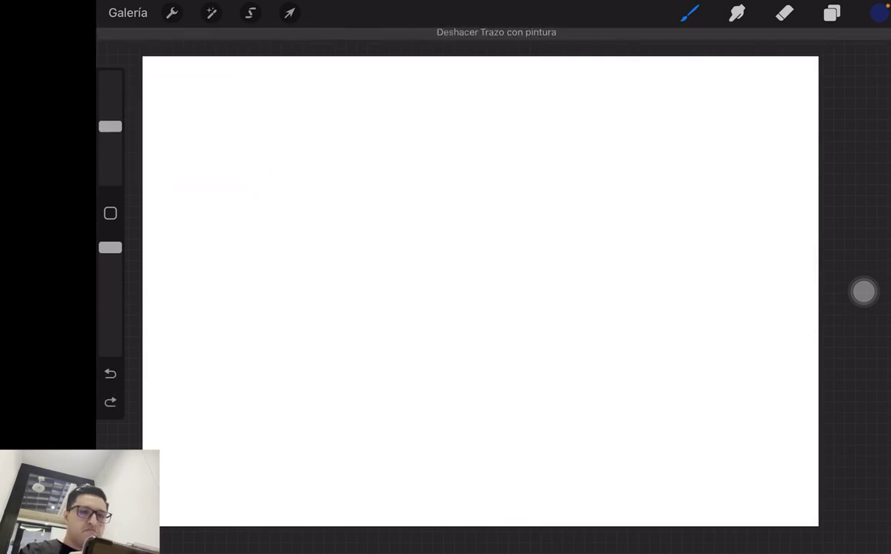
- Select the Syrup brush from the inking set and test it with a short stroke
click(690, 13)
scroll(745, 308, down, 1)
click(601, 178)
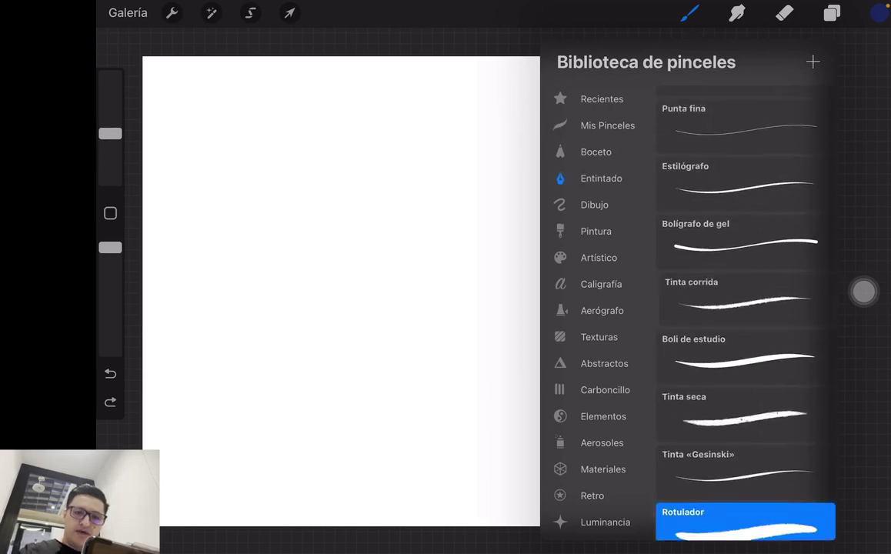
scroll(745, 307, up, 5)
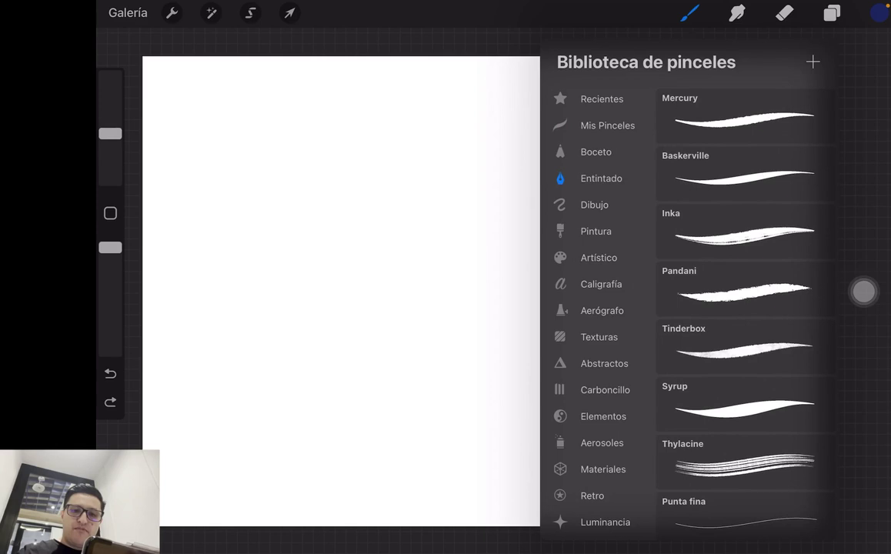
click(745, 401)
drag(331, 134, 329, 185)
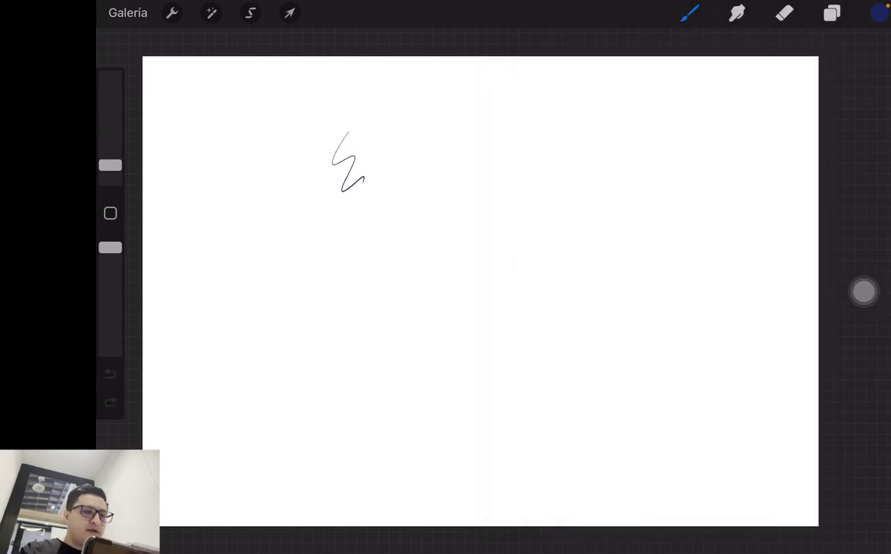
click(690, 13)
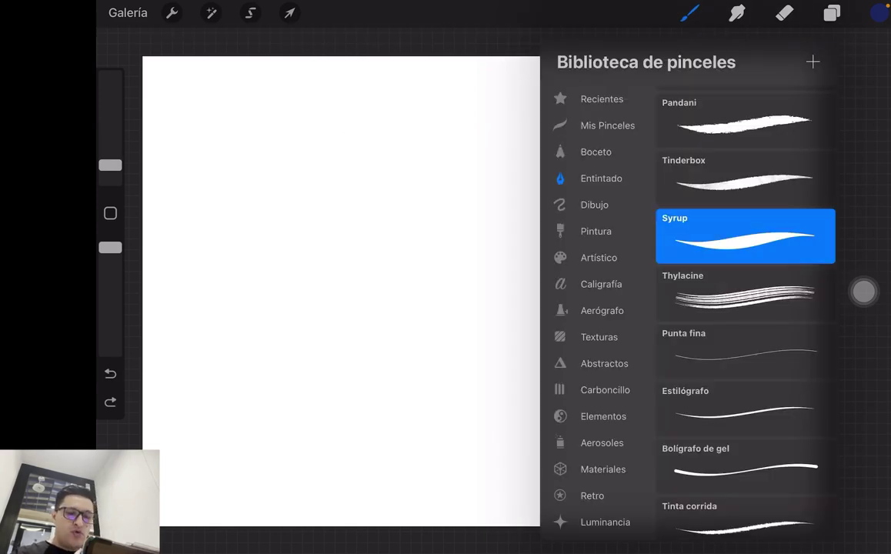
scroll(596, 308, down, 2)
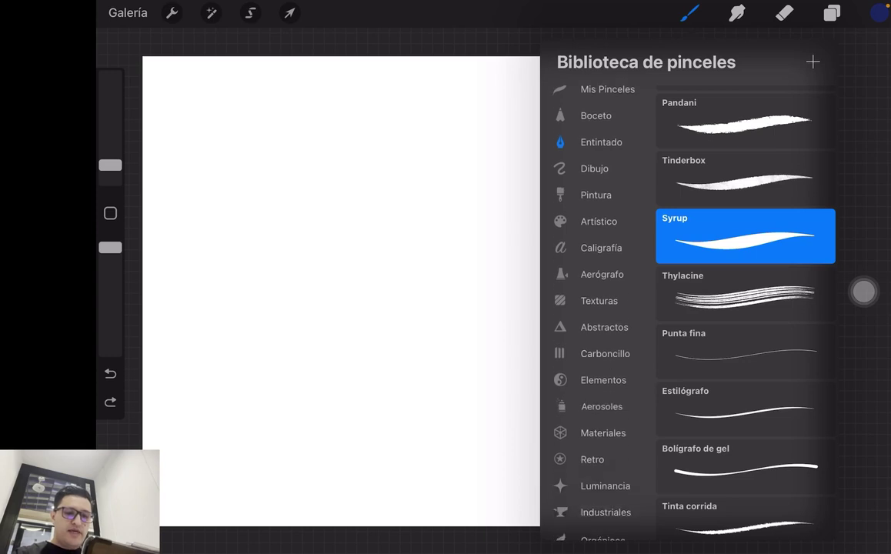
scroll(597, 308, down, 1)
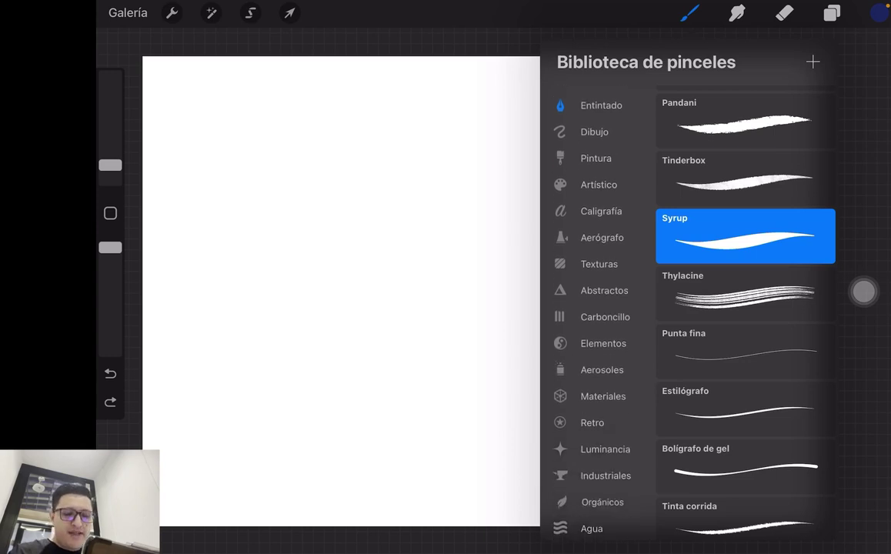
- Test the Pincel plano painting brush, including a broad stroke at 12% size, undoing each
click(596, 157)
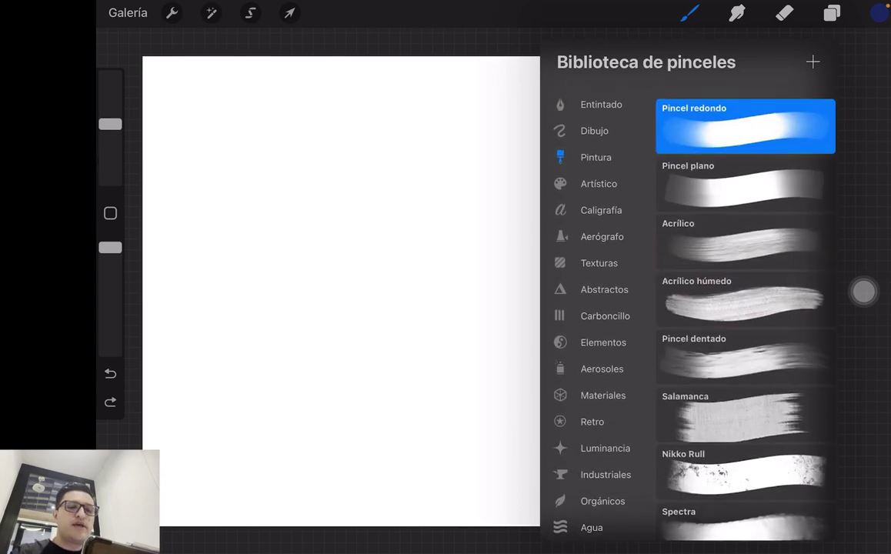
click(745, 173)
drag(311, 193, 370, 277)
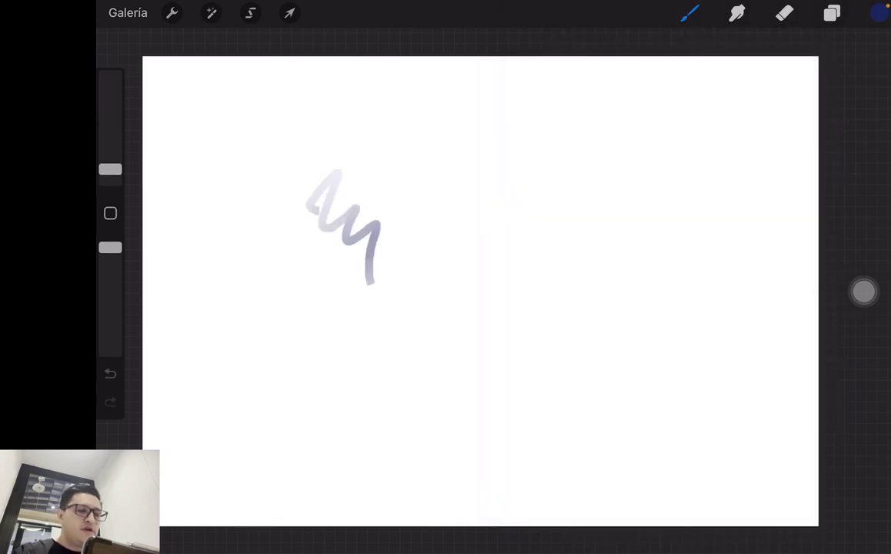
key(ctrl+z)
drag(110, 169, 110, 142)
drag(254, 154, 401, 254)
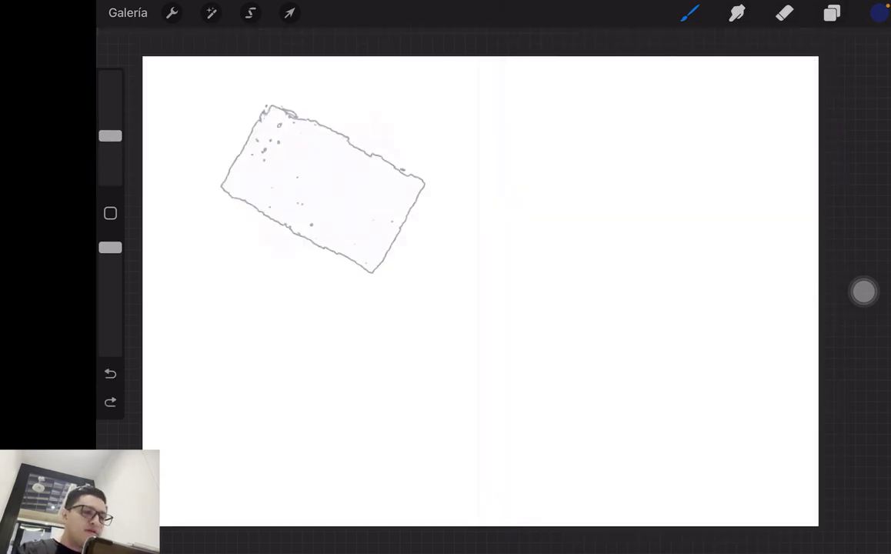
key(ctrl+z)
- Paint overlapping bluish-grey strokes with Pincel plano at 6% size, then undo them
drag(110, 136, 110, 153)
mouse_move(331, 115)
mouse_down()
mouse_move(354, 154)
mouse_move(361, 239)
mouse_up()
drag(385, 173, 408, 270)
drag(239, 169, 316, 250)
mouse_move(269, 197)
mouse_down()
mouse_move(370, 269)
mouse_move(350, 266)
mouse_move(355, 289)
mouse_up()
key(ctrl+z)
key(ctrl+z)
key(ctrl+z)
key(ctrl+z)
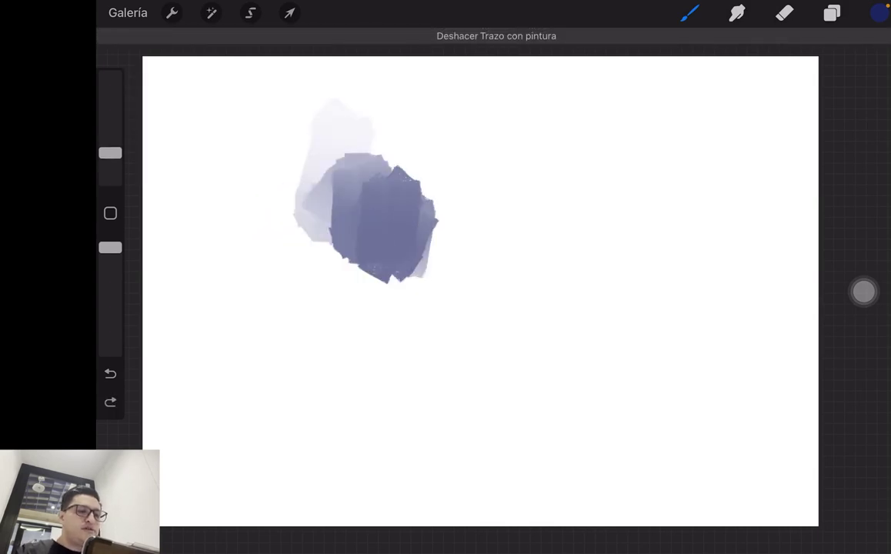
key(ctrl+z)
key(ctrl+z)
key(ctrl+z)
- Test the Nikko Rull brush with a dark blue blob at 9% size, then undo it
click(689, 12)
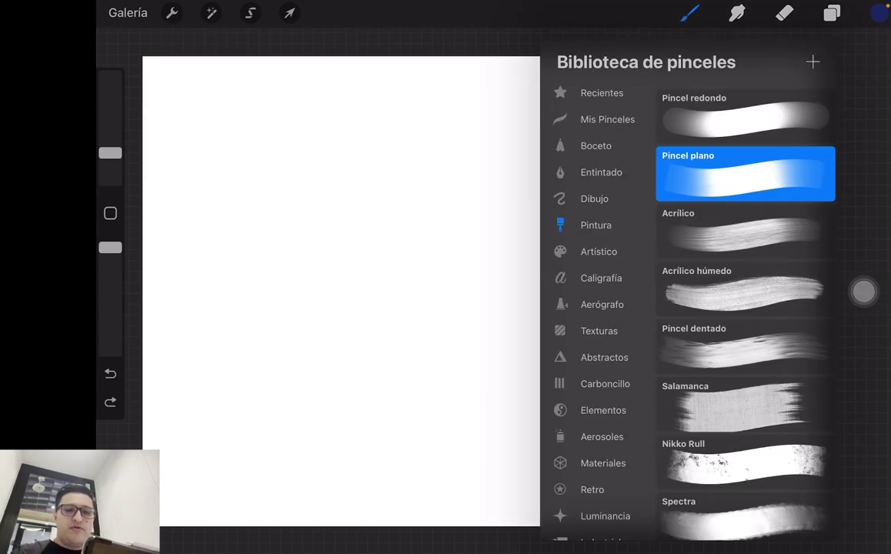
click(743, 462)
drag(373, 220, 419, 254)
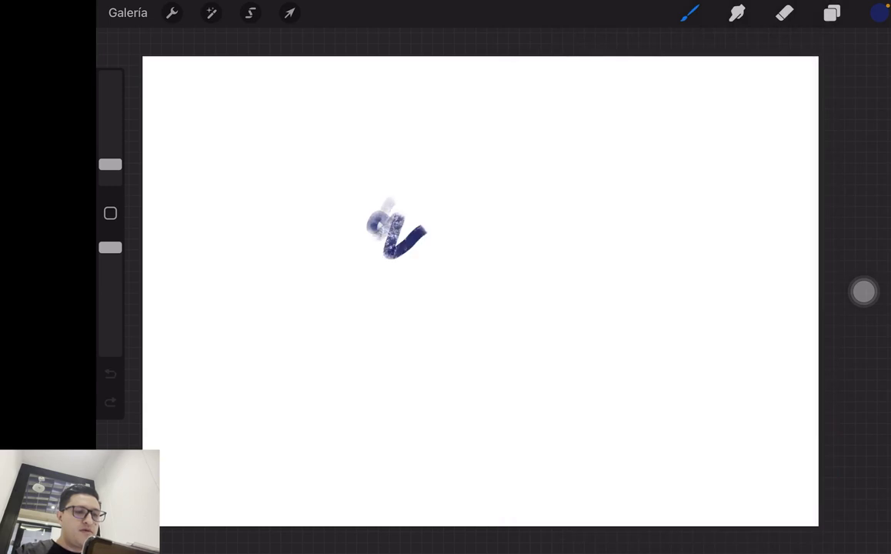
key(ctrl+z)
drag(110, 164, 110, 141)
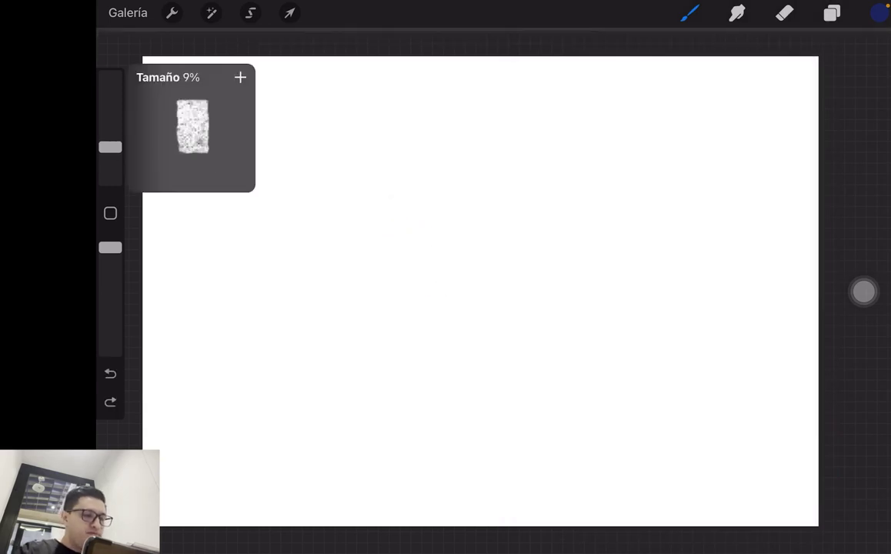
drag(246, 147, 307, 216)
drag(254, 169, 324, 246)
mouse_move(262, 223)
mouse_down()
mouse_move(346, 269)
mouse_move(331, 266)
mouse_up()
click(110, 373)
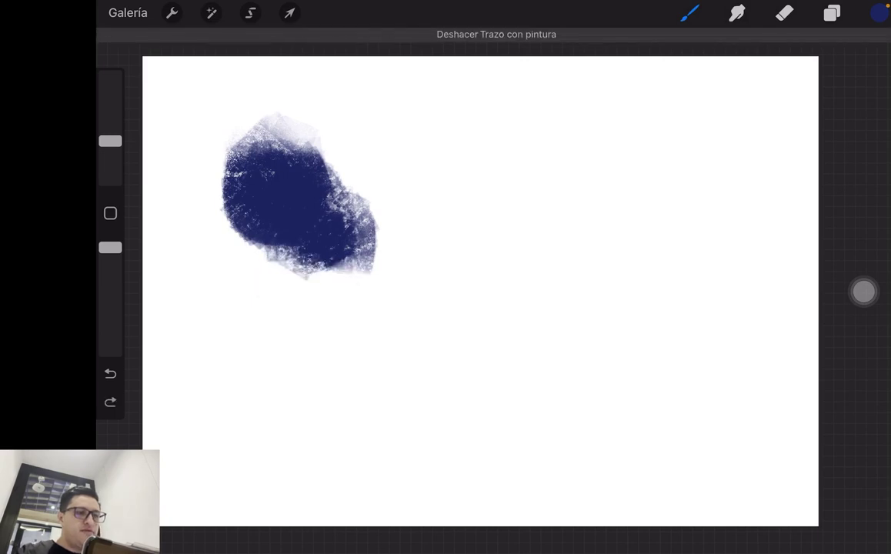
click(110, 373)
- Try the Óleo brush and undo its faint test stroke
click(690, 13)
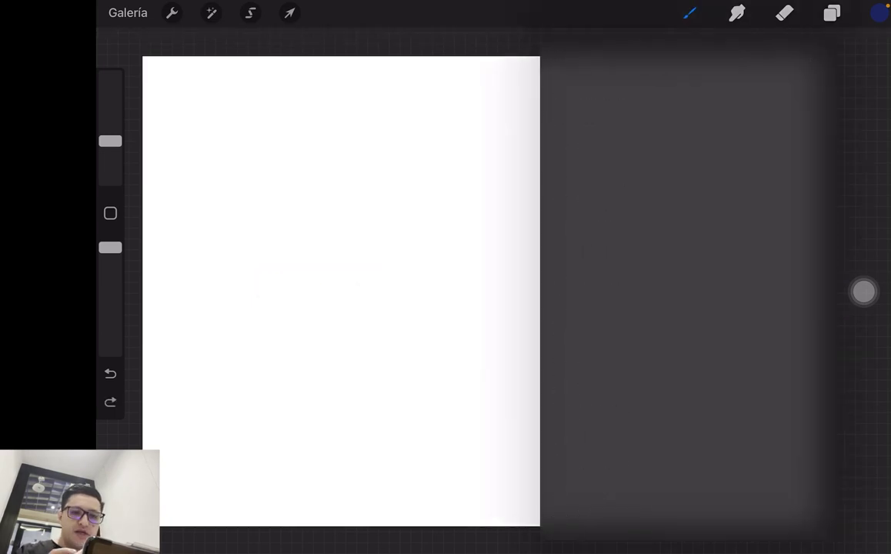
scroll(745, 308, down, 2)
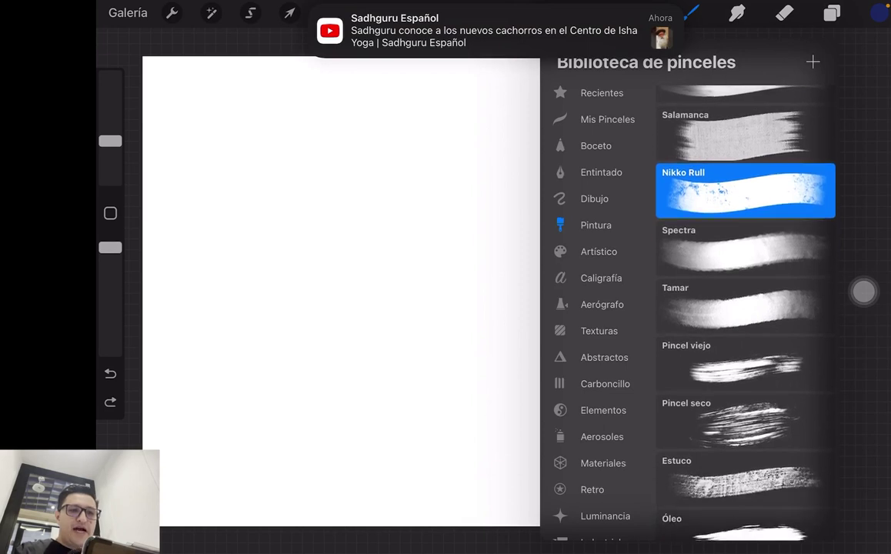
scroll(745, 307, down, 2)
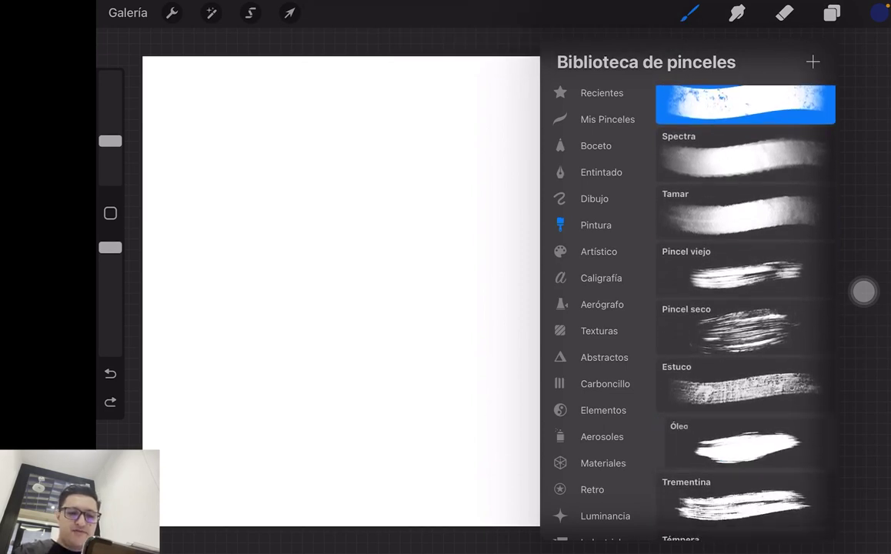
click(745, 435)
click(110, 373)
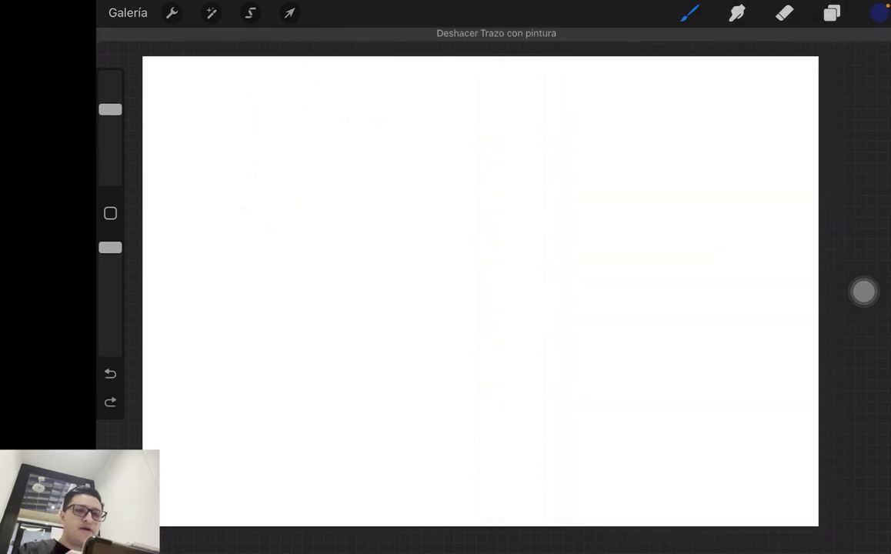
click(689, 12)
scroll(745, 307, up, 3)
scroll(745, 307, up, 3)
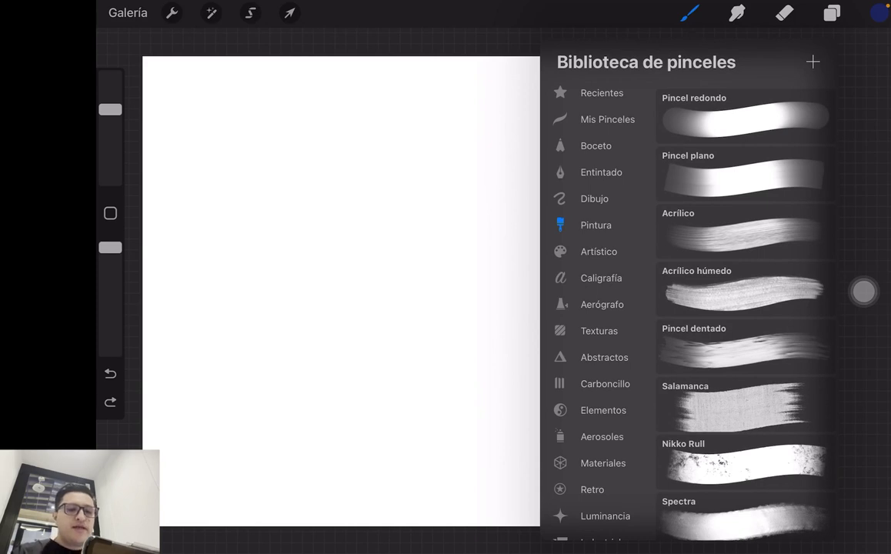
- Try the calligraphy brushes Tiza and Odeon, undoing the Odeon test stroke
click(601, 278)
click(745, 288)
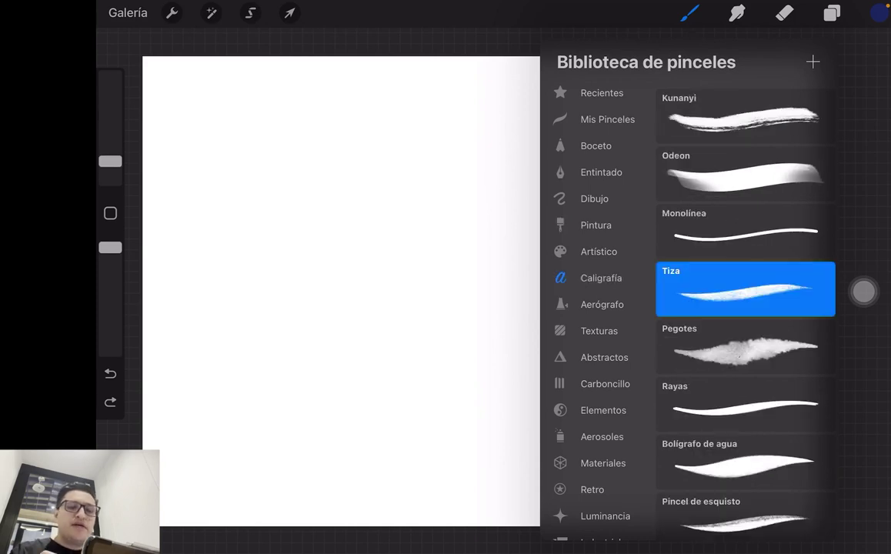
click(745, 174)
mouse_move(323, 234)
mouse_down()
mouse_move(398, 194)
mouse_move(369, 316)
mouse_up()
key(ctrl+z)
- Browse the drawing and artistic brush sets and pick the Larapuna brush
click(689, 13)
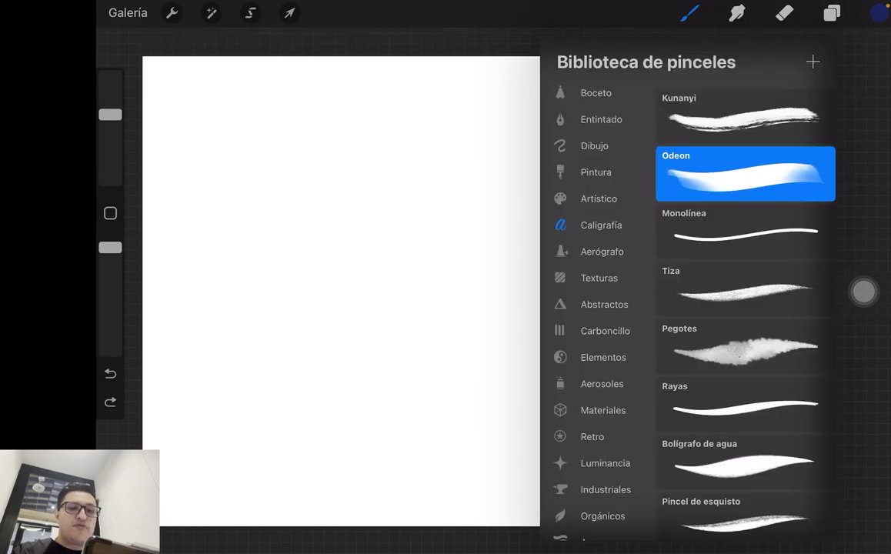
click(594, 145)
click(745, 508)
scroll(745, 308, up, 2)
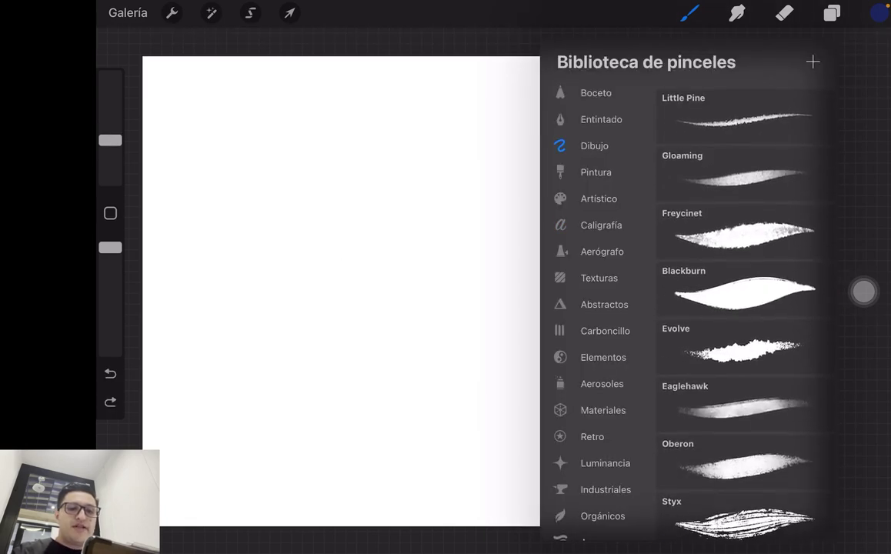
click(599, 198)
click(745, 394)
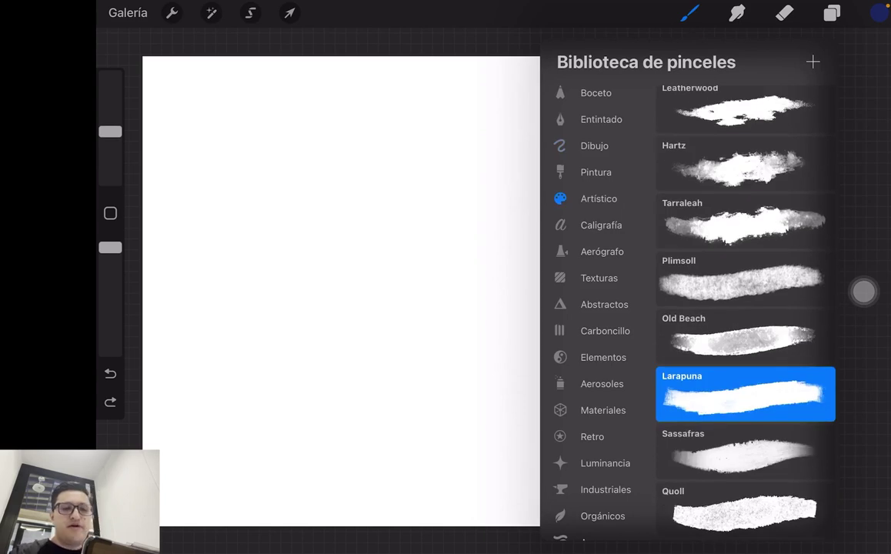
- Test the Pincel redondo painting brush with a stroke, then undo it
click(594, 145)
click(596, 172)
scroll(745, 308, up, 2)
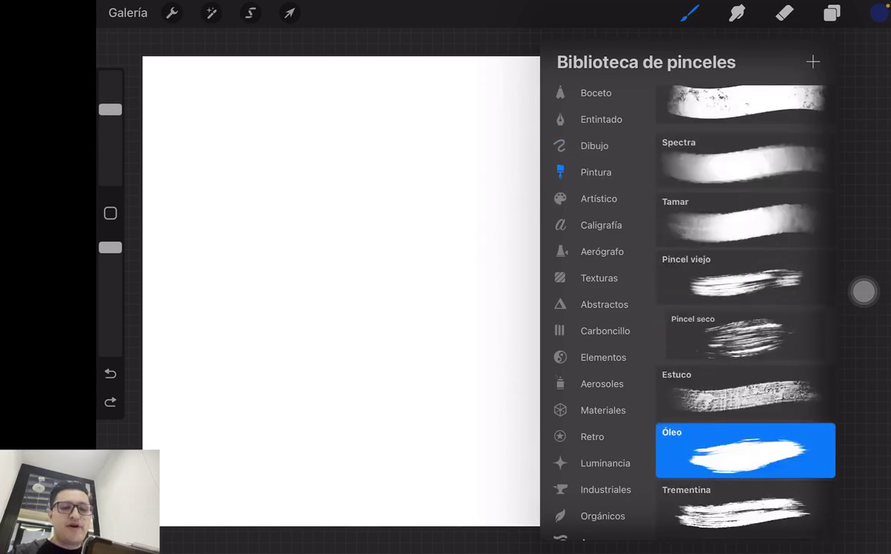
scroll(745, 308, up, 5)
click(745, 115)
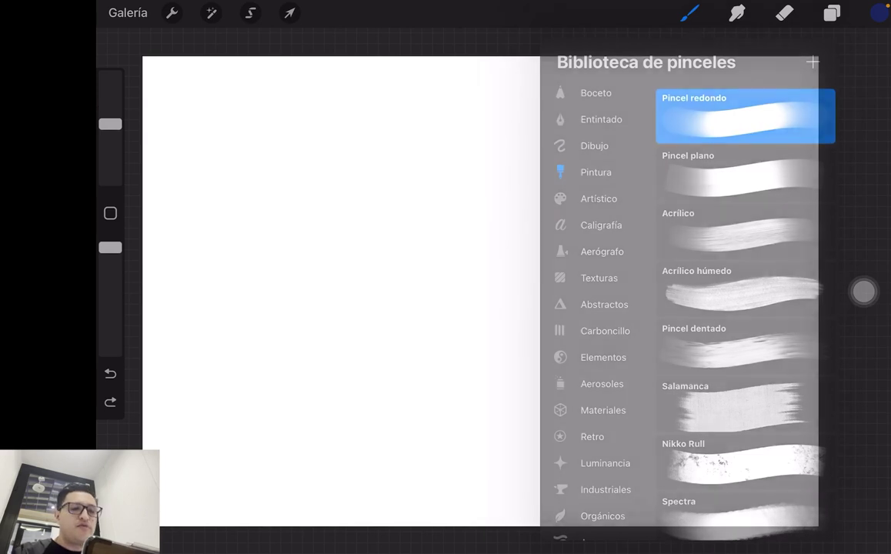
drag(369, 184, 408, 223)
key(ctrl+z)
- Select the untitled custom brush in Mis Pinceles, enlarge it, and paint a dark blue test blob
click(690, 13)
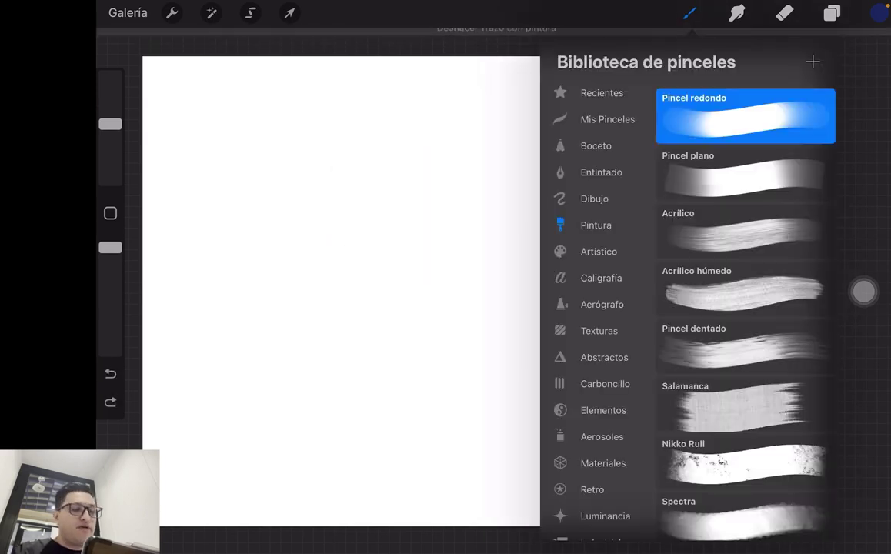
click(607, 120)
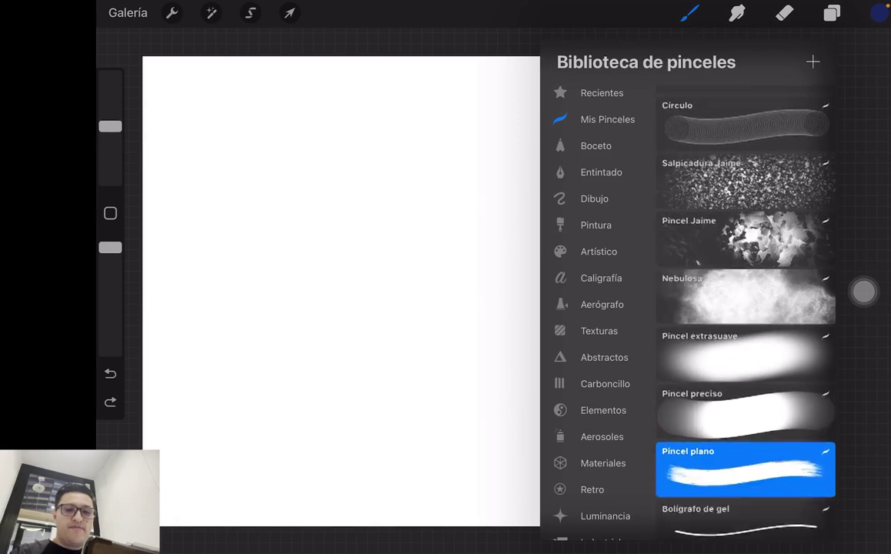
scroll(746, 293, up, 3)
click(746, 173)
click(346, 231)
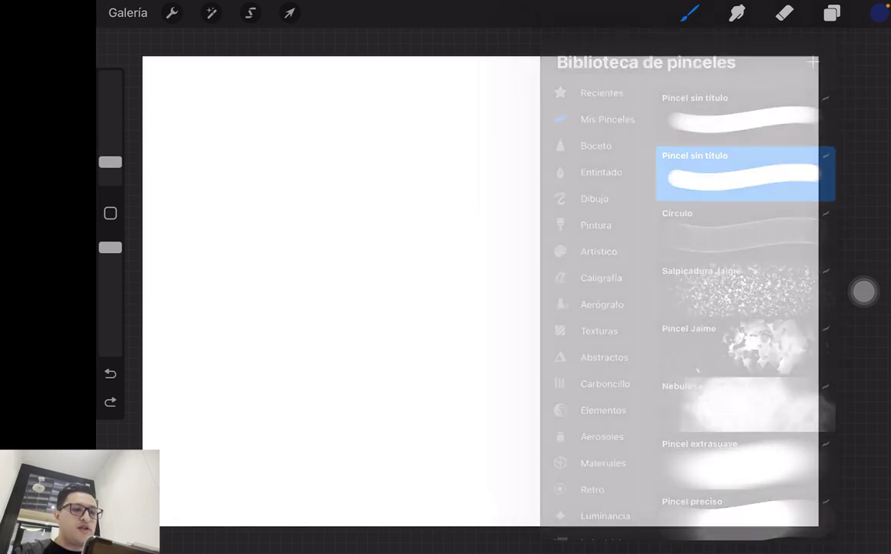
drag(367, 181, 395, 207)
click(110, 373)
drag(110, 161, 110, 116)
mouse_move(308, 127)
mouse_down()
mouse_move(303, 151)
mouse_move(323, 208)
mouse_up()
click(110, 373)
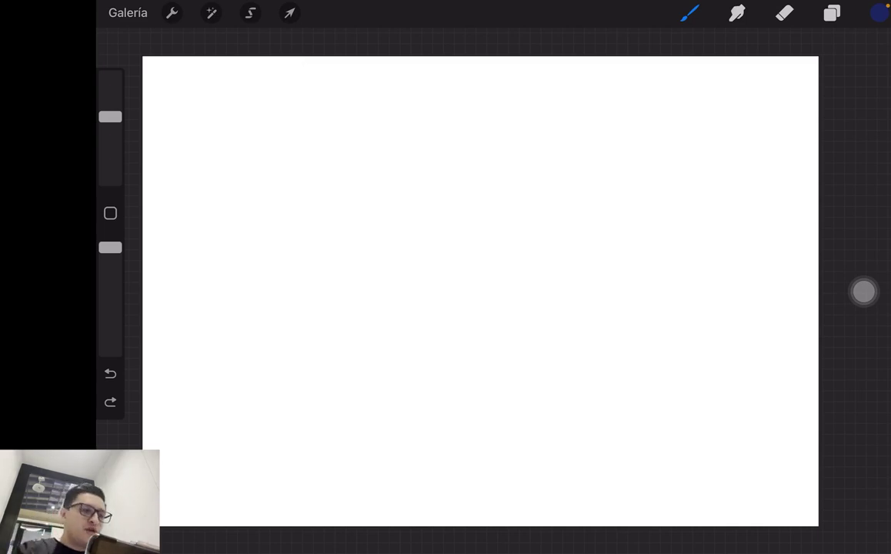
drag(258, 94, 258, 150)
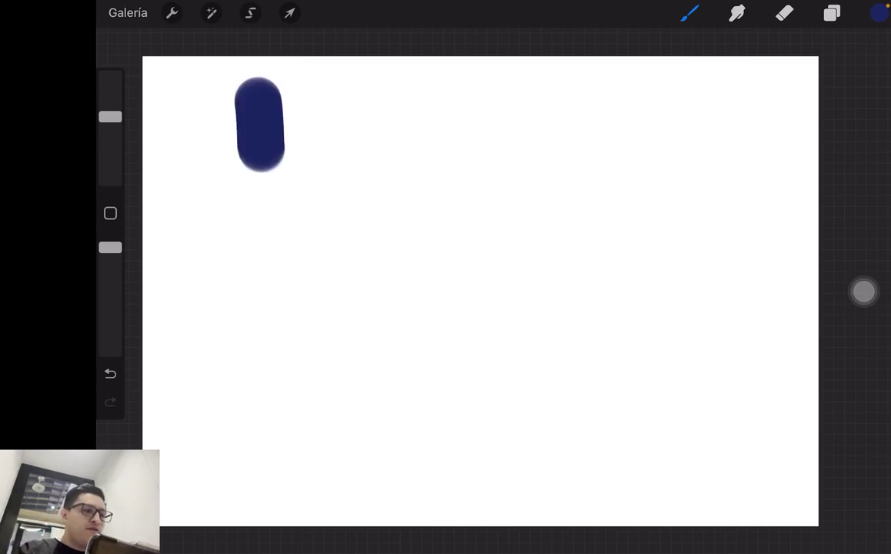
click(110, 373)
drag(110, 116, 110, 147)
mouse_move(279, 99)
mouse_down()
mouse_move(272, 163)
mouse_move(271, 100)
mouse_up()
drag(379, 99, 361, 171)
drag(474, 103, 471, 105)
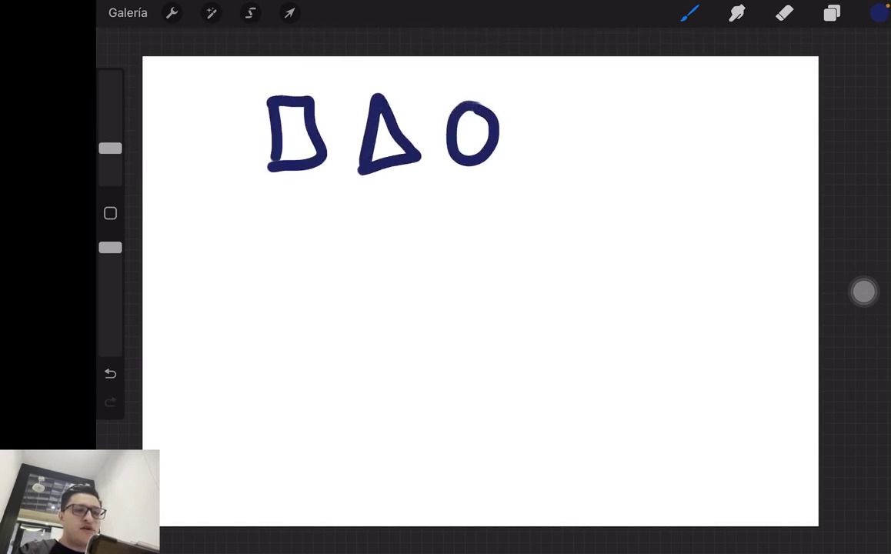
key(ctrl+z)
key(ctrl+z)
key(ctrl+z)
key(ctrl+z)
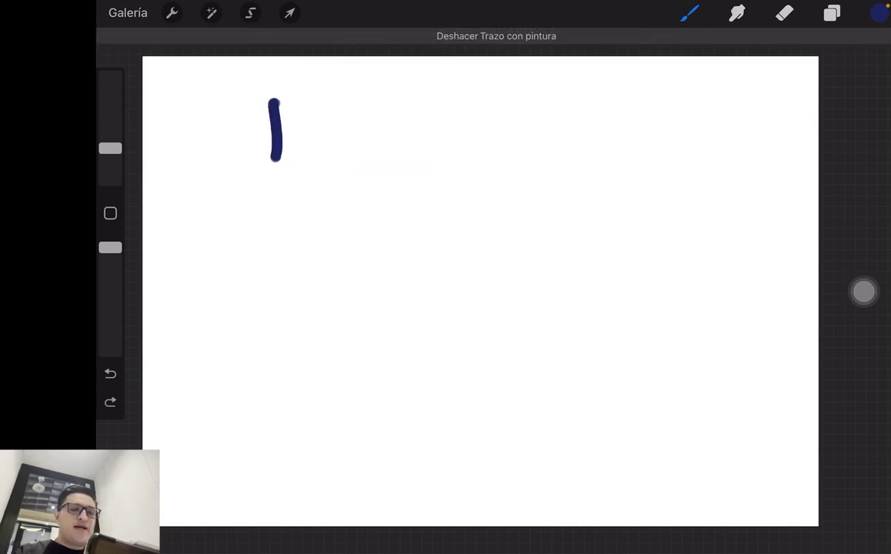
key(ctrl+z)
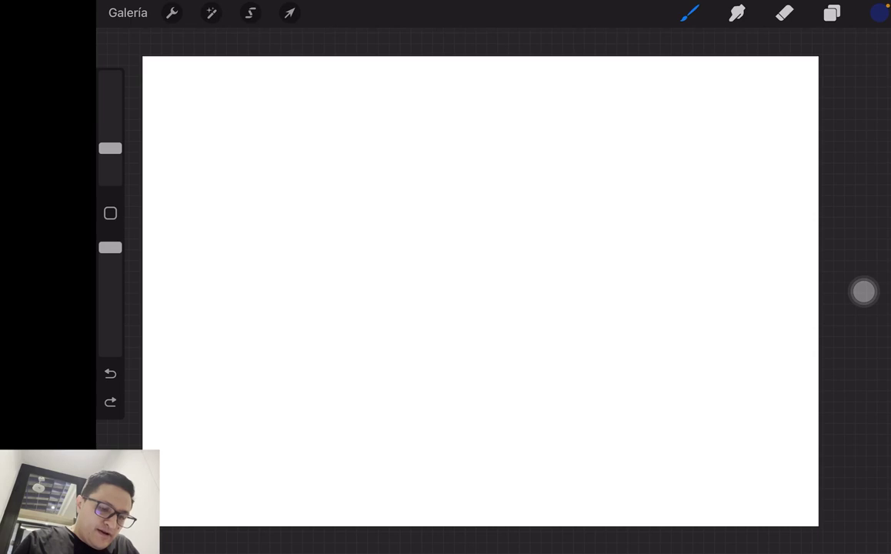
- Undo the last stroke and open Pinterest beside Procreate in Split View
key(ctrl+z)
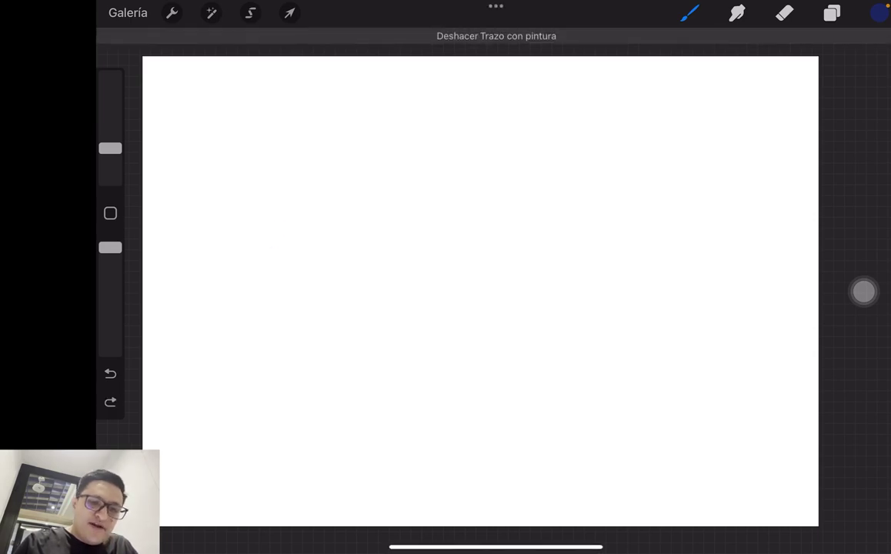
click(497, 5)
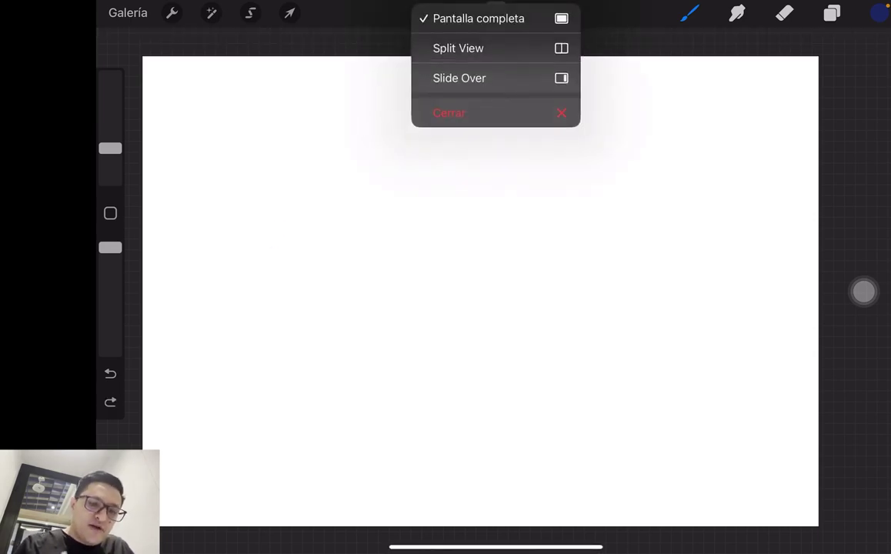
click(458, 47)
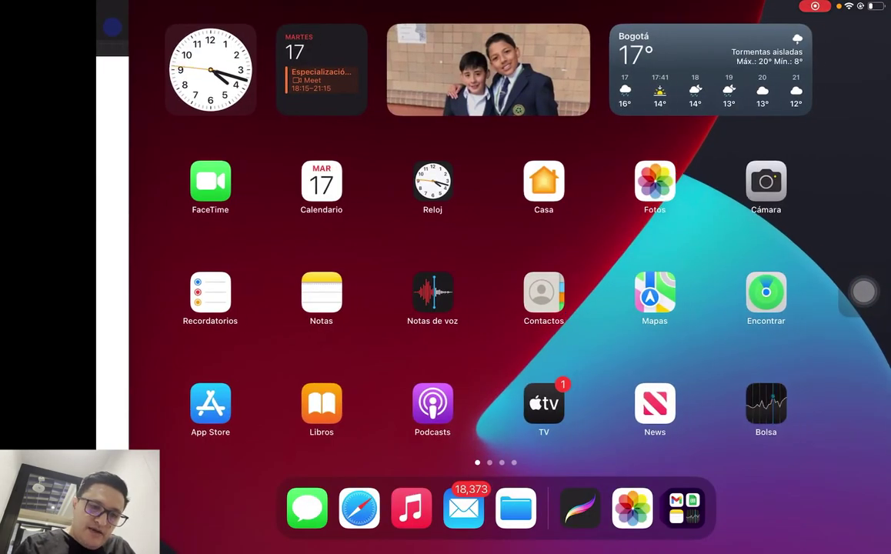
scroll(863, 290, right, 5)
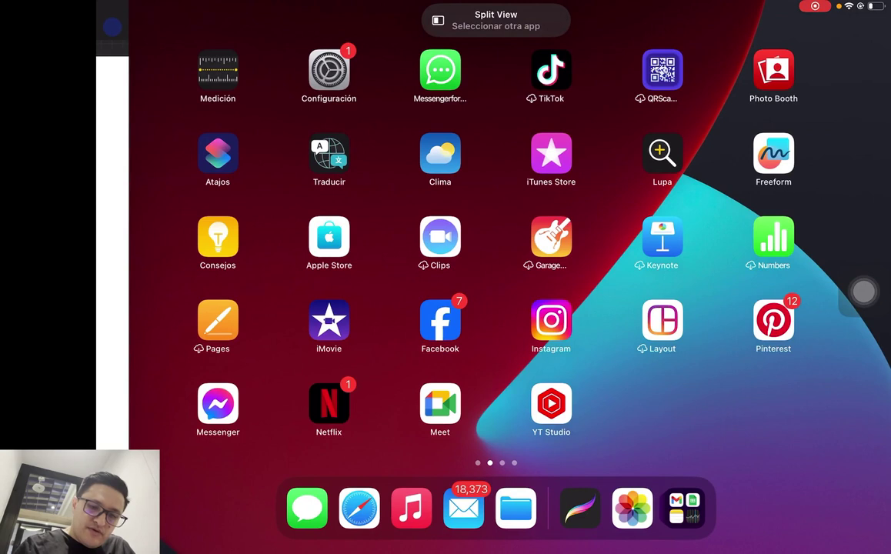
click(774, 320)
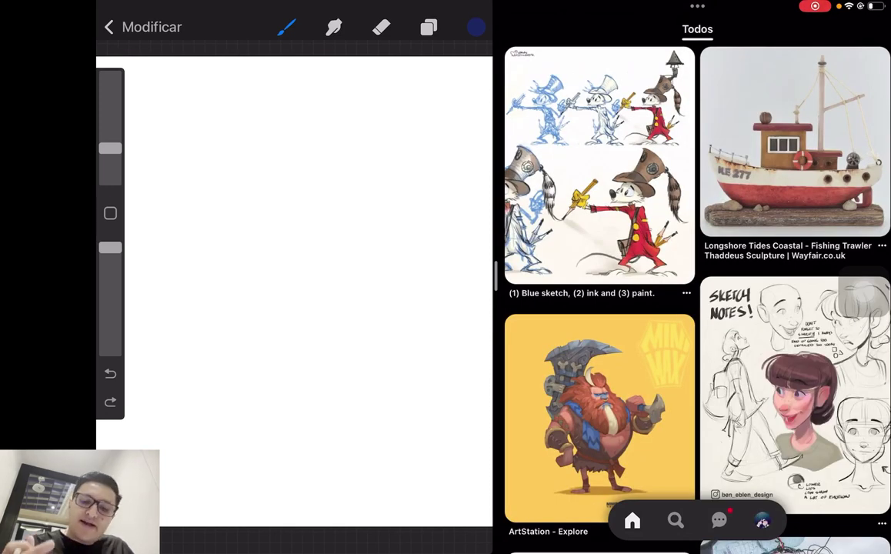
- Open the saved Barcos militares board and widen the Procreate canvas with the split divider
click(762, 521)
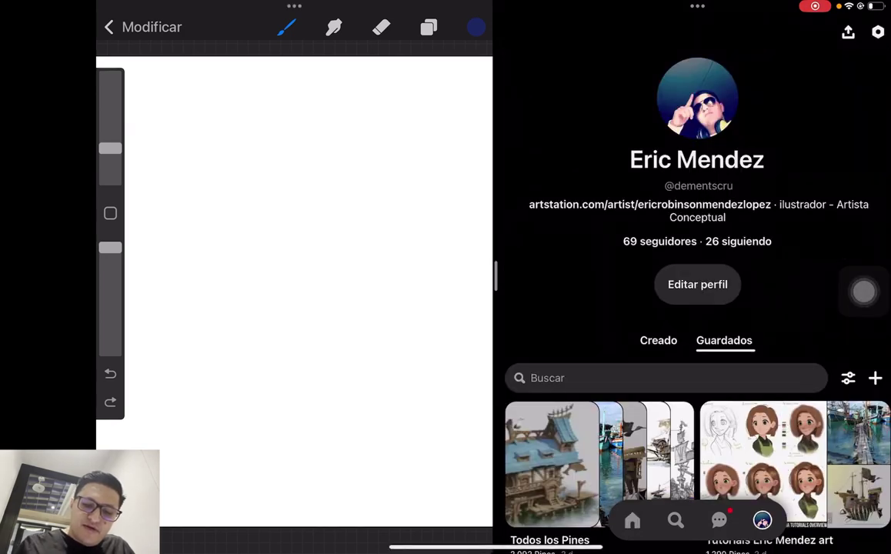
scroll(692, 308, down, 5)
scroll(693, 307, up, 2)
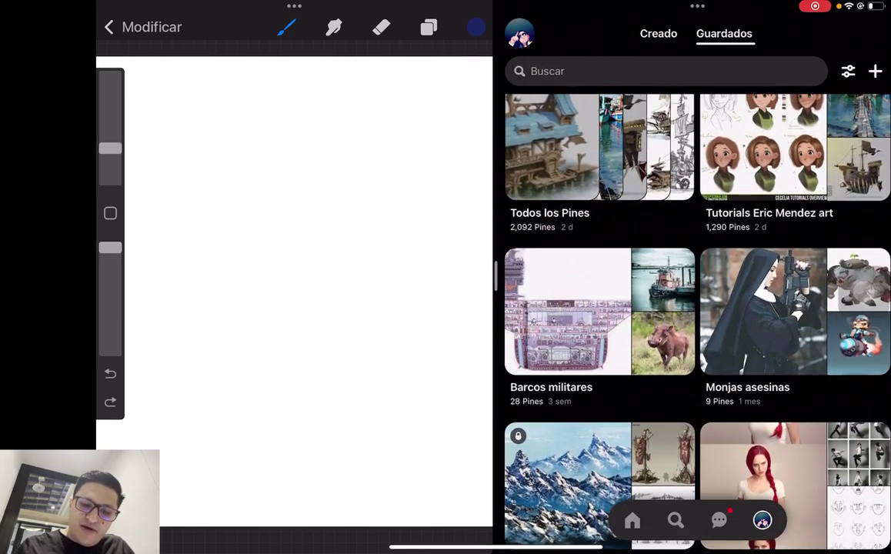
click(570, 300)
drag(496, 275, 692, 275)
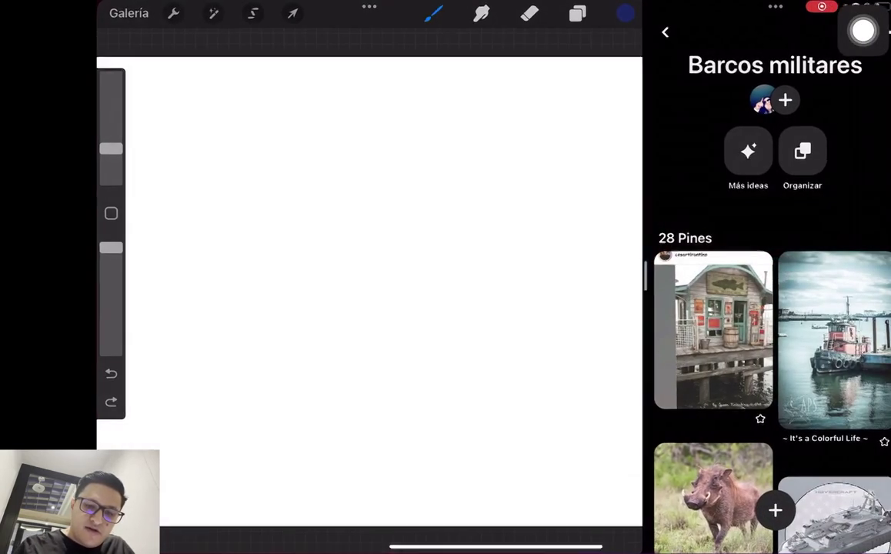
scroll(767, 308, down, 3)
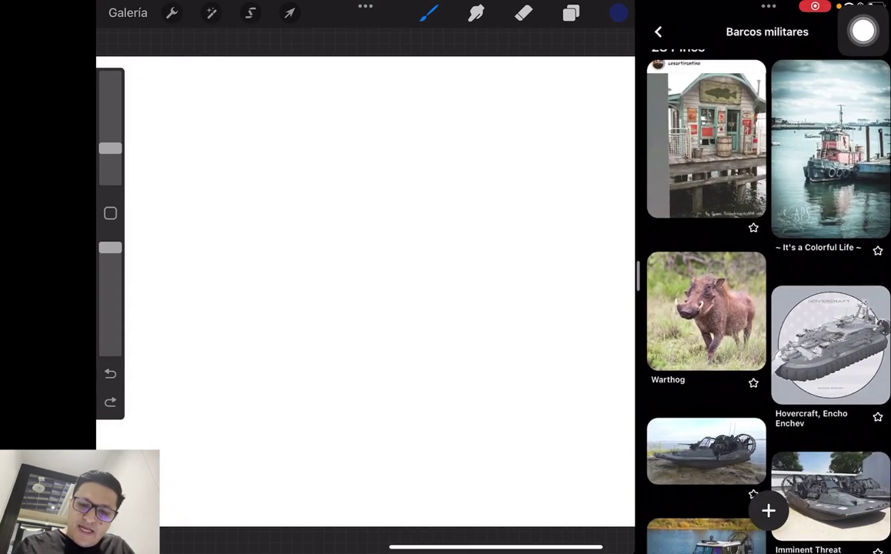
scroll(768, 308, down, 2)
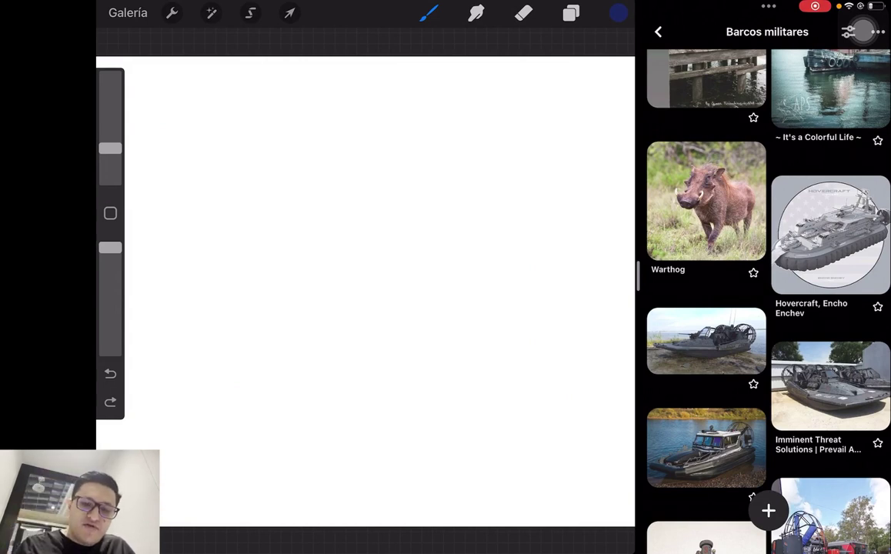
- Set the Color de fondo background to light grey and the painting colour to black
click(619, 13)
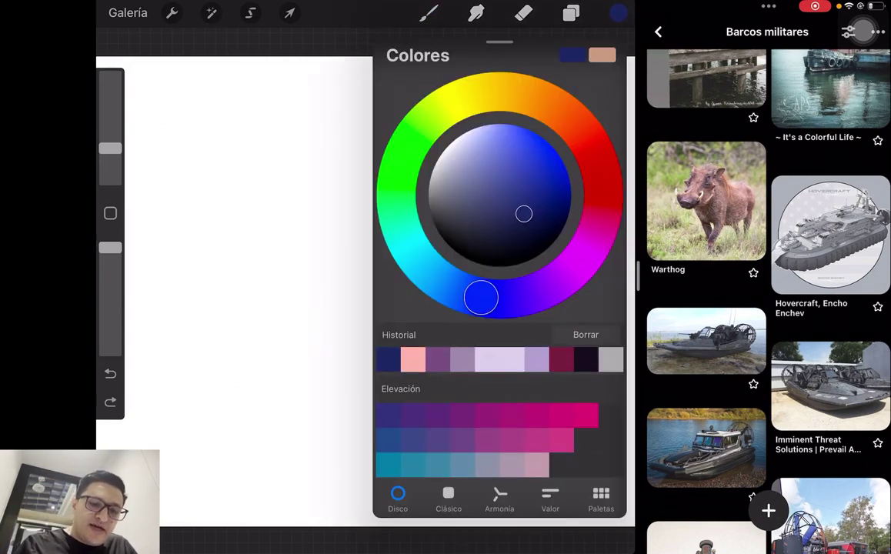
click(572, 13)
click(473, 195)
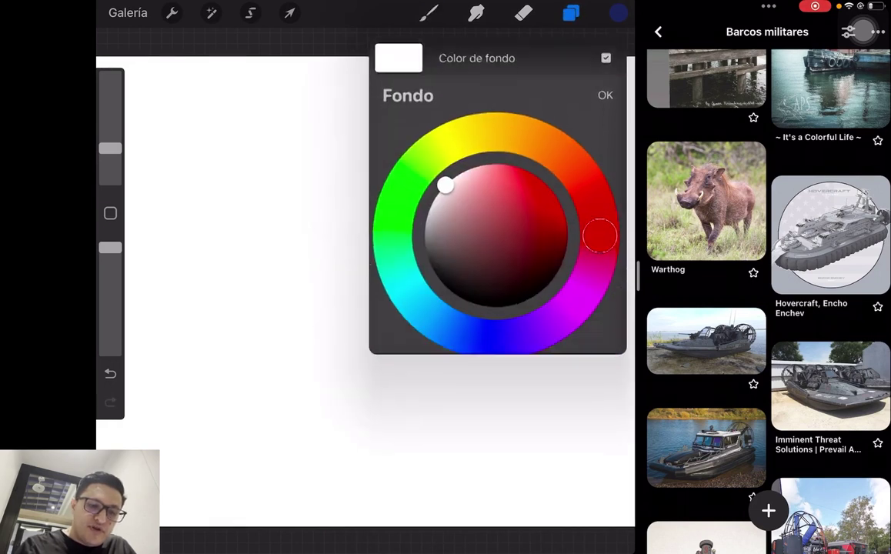
drag(448, 145, 434, 168)
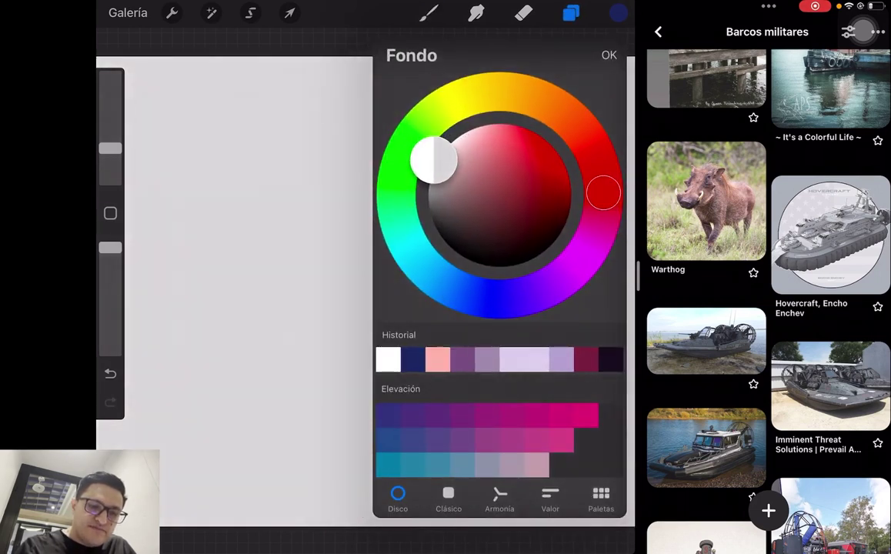
click(609, 54)
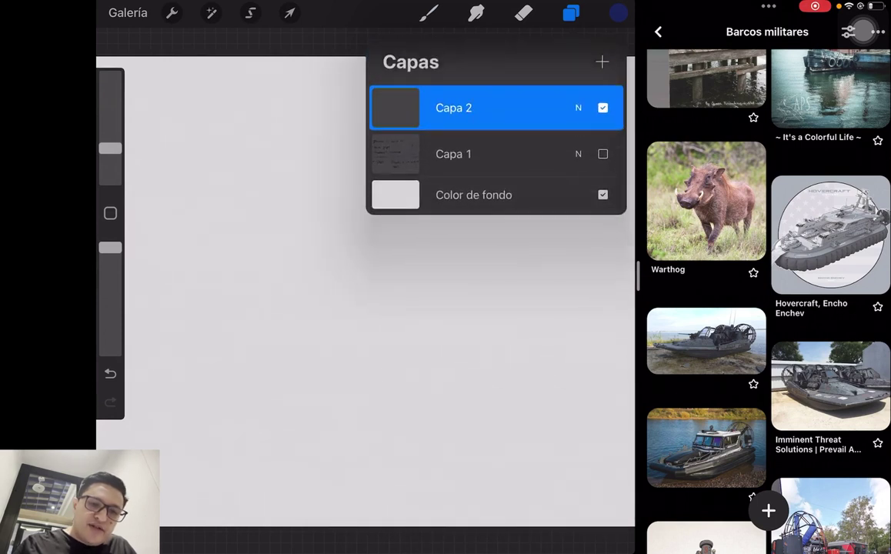
click(618, 13)
drag(524, 213, 463, 253)
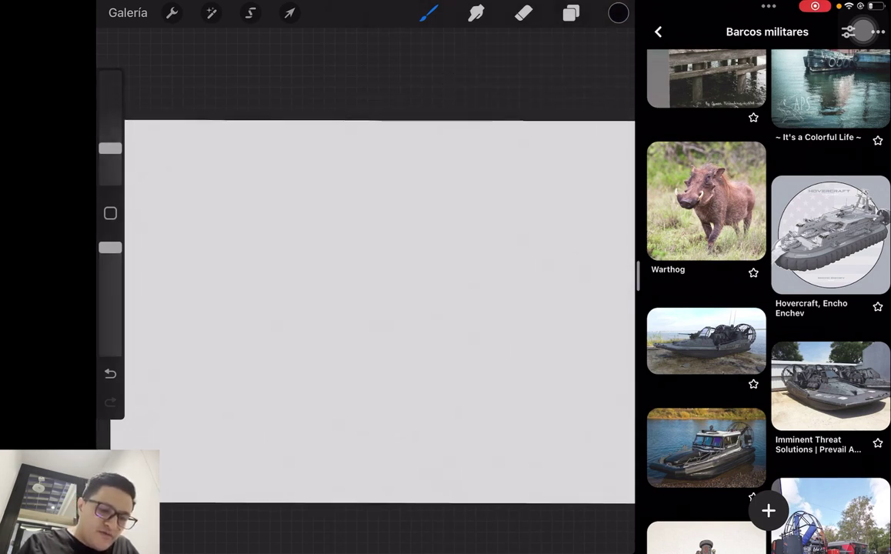
- Paint the long black hull stroke and trim its bottom edge with the eraser
mouse_move(194, 208)
mouse_down()
mouse_move(238, 235)
mouse_move(280, 232)
mouse_move(239, 216)
mouse_move(352, 222)
mouse_up()
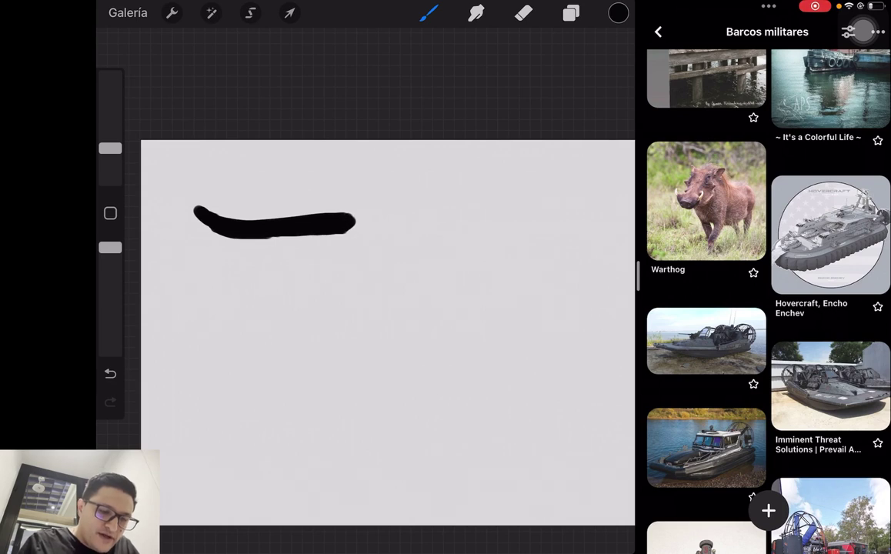
click(523, 12)
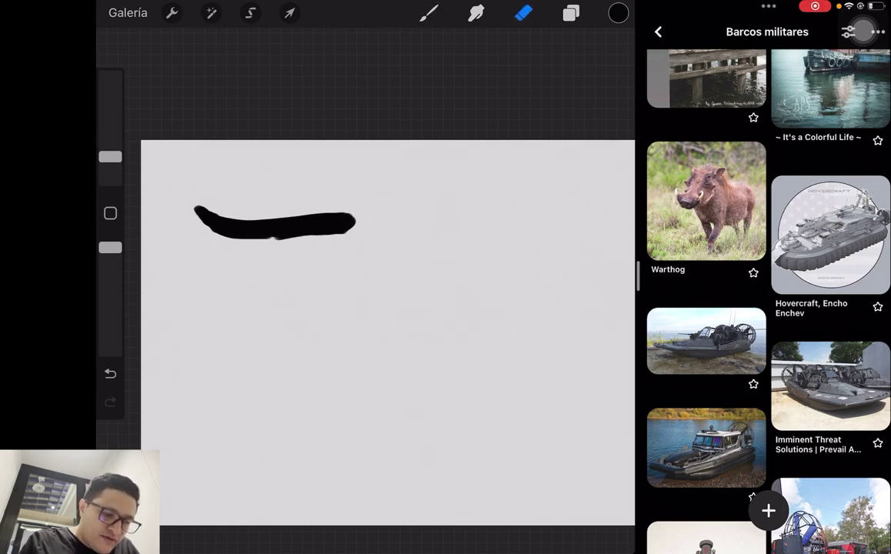
drag(204, 235, 350, 231)
click(429, 13)
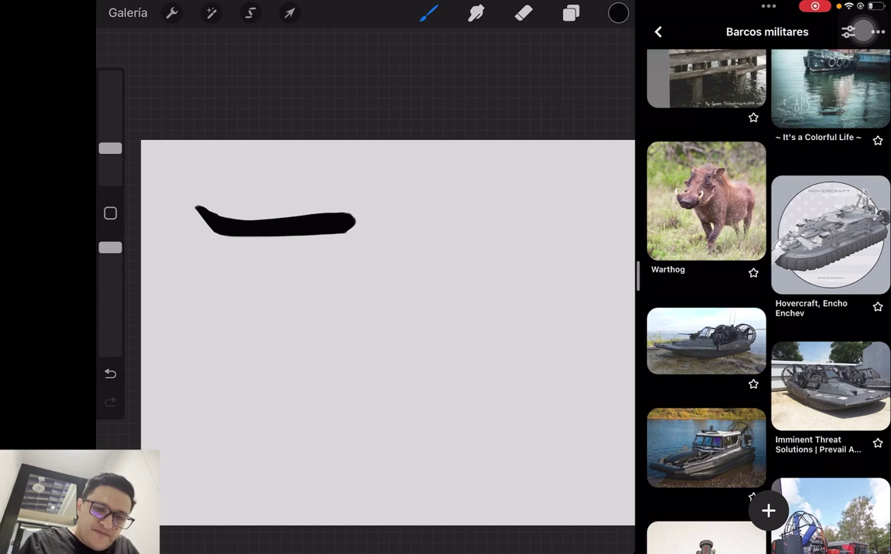
- Add the cabin bump, a raised rounded bow at the left, and a taller cabin
drag(306, 211, 324, 206)
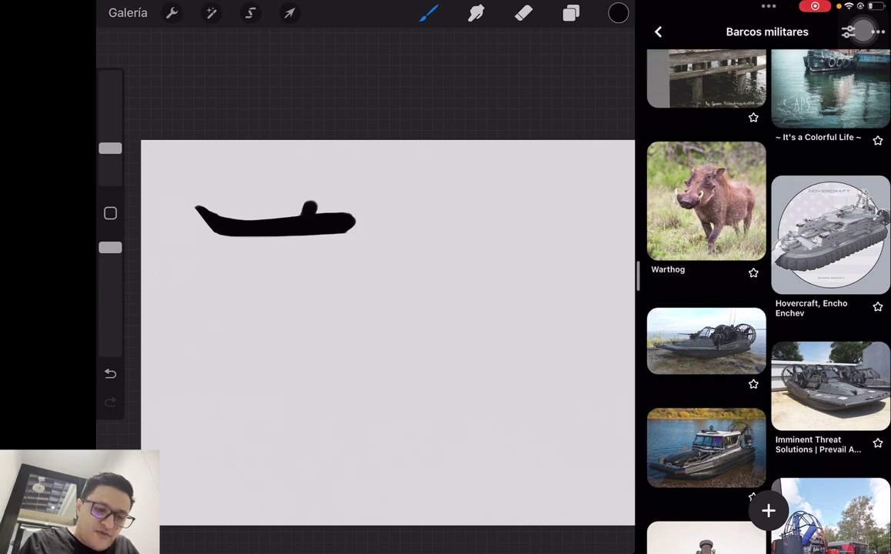
drag(198, 204, 256, 197)
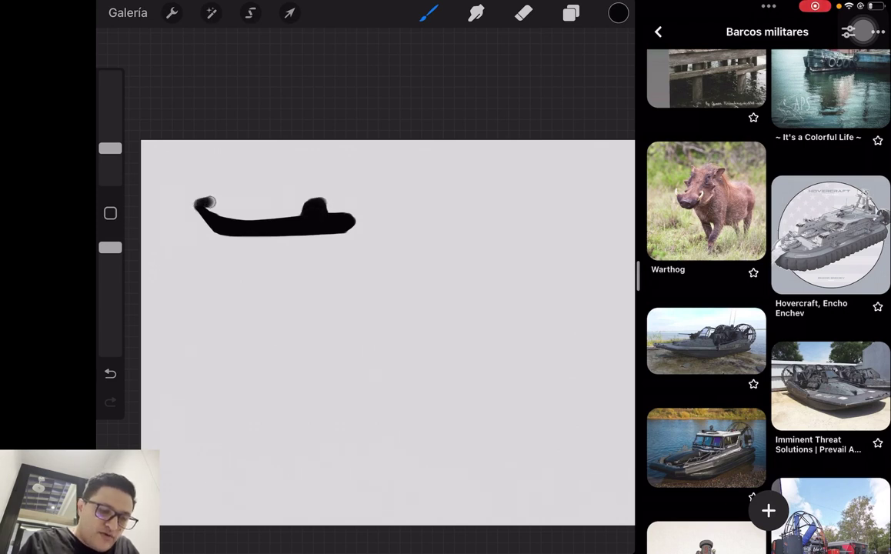
mouse_move(189, 188)
mouse_down()
mouse_move(254, 189)
mouse_move(297, 214)
mouse_move(246, 201)
mouse_move(286, 217)
mouse_up()
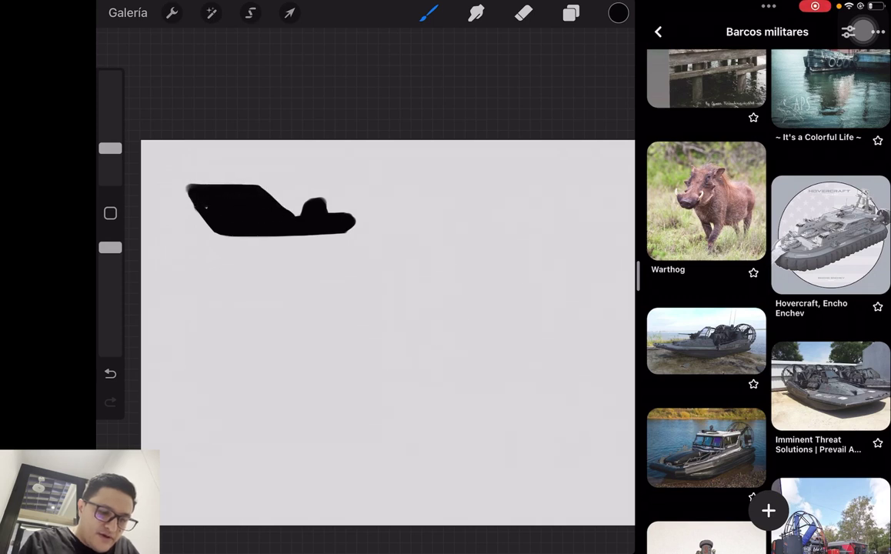
drag(194, 187, 184, 189)
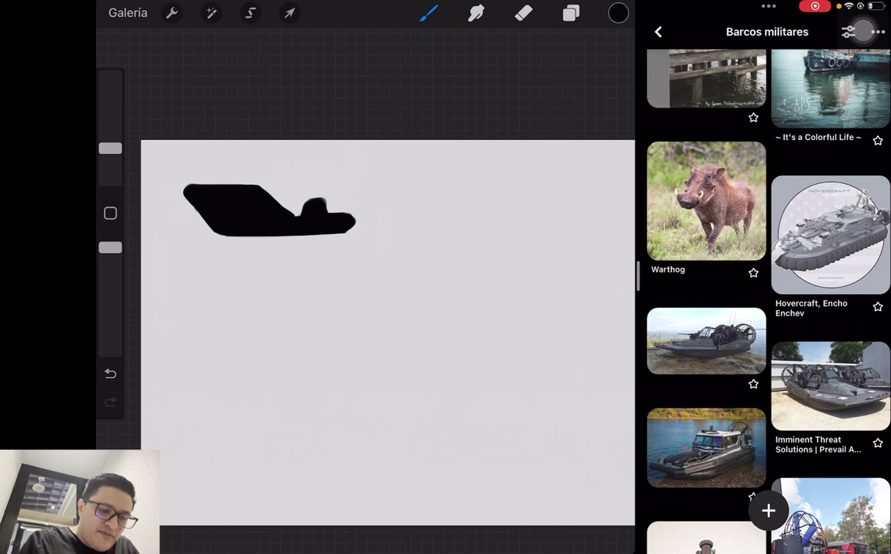
mouse_move(308, 210)
mouse_down()
mouse_move(322, 194)
mouse_move(364, 215)
mouse_move(395, 218)
mouse_up()
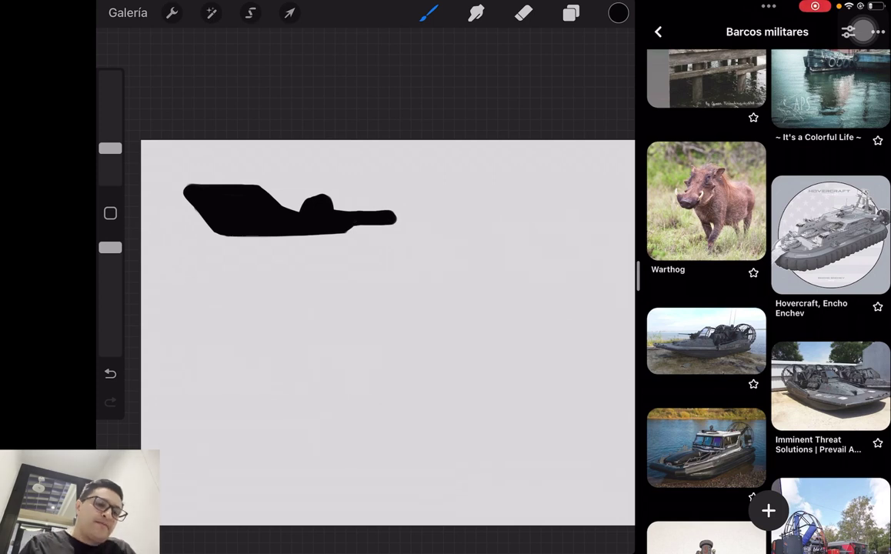
- Lower the brush size to about 4%
drag(110, 148, 110, 161)
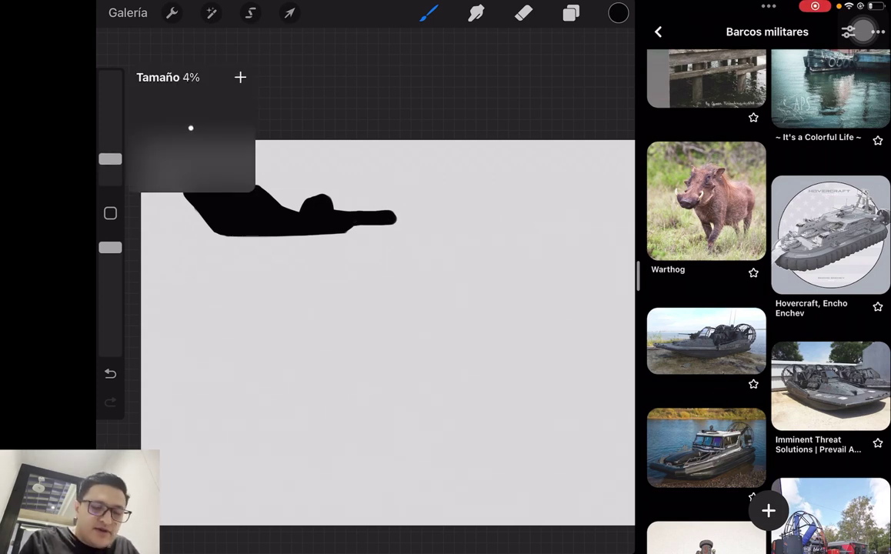
scroll(769, 308, down, 5)
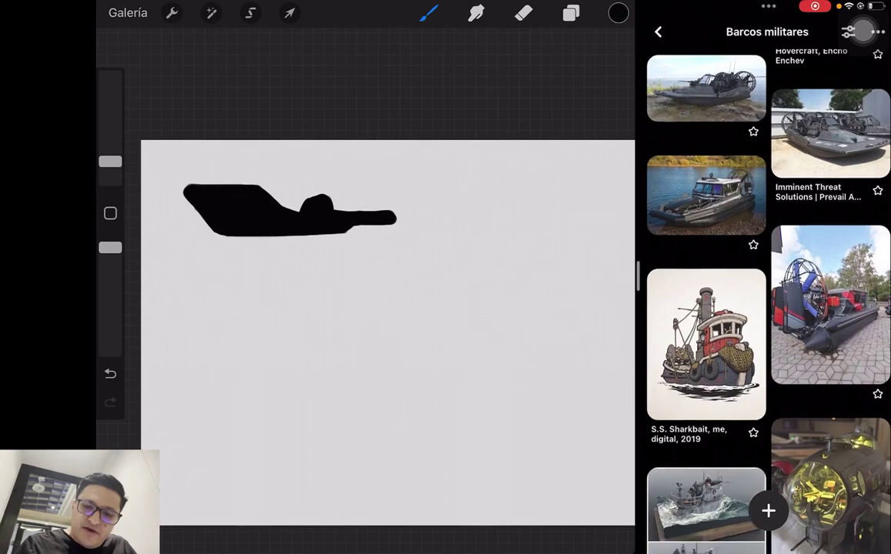
scroll(768, 308, down, 3)
scroll(768, 308, down, 3)
scroll(768, 308, down, 3)
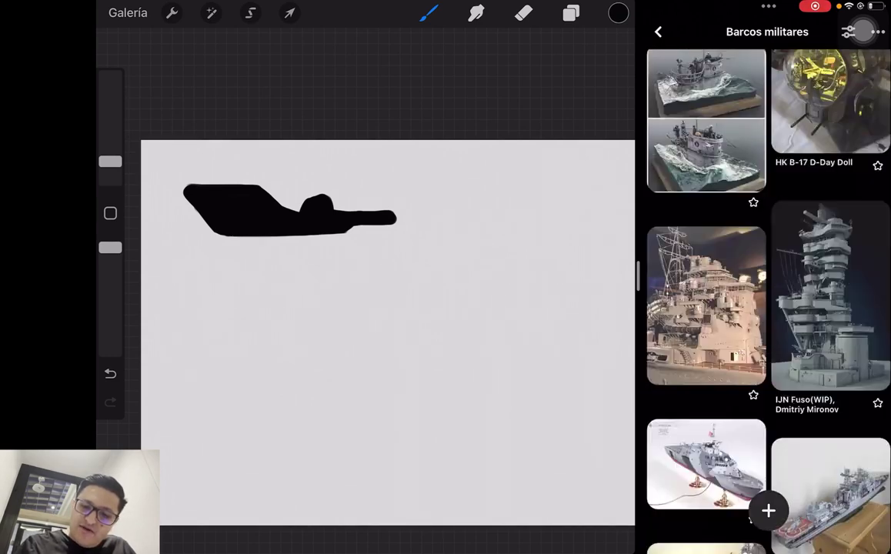
scroll(768, 308, down, 3)
scroll(768, 308, down, 3)
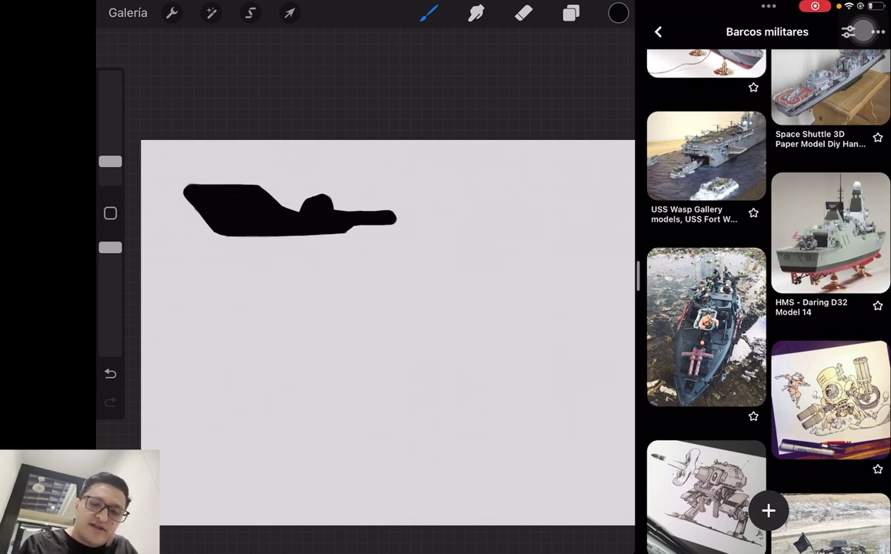
- Draw a thin mast up from the cabin, erase a stray mark, and add deck details
drag(321, 194, 321, 149)
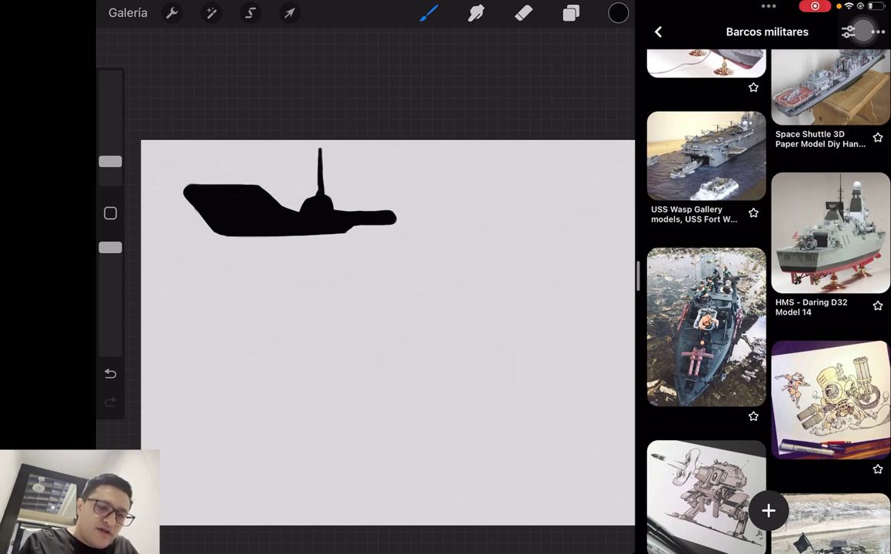
click(523, 13)
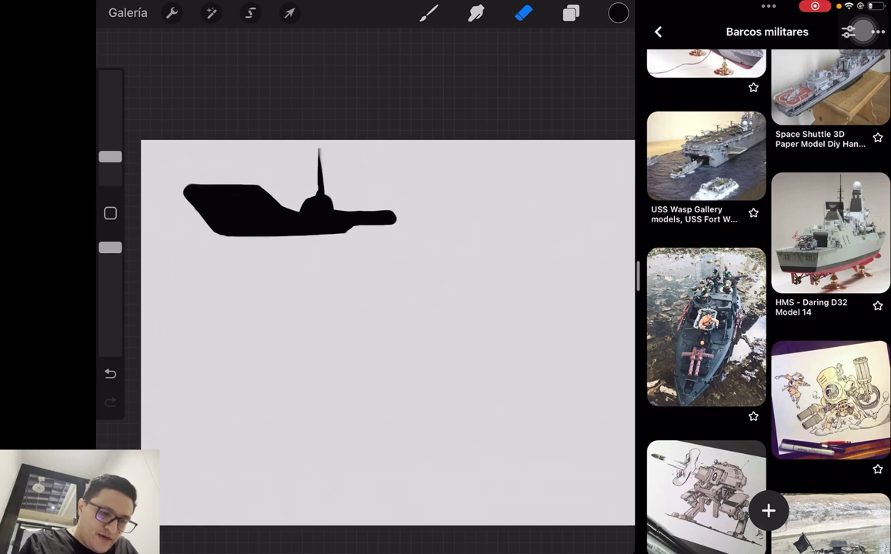
drag(285, 157, 290, 165)
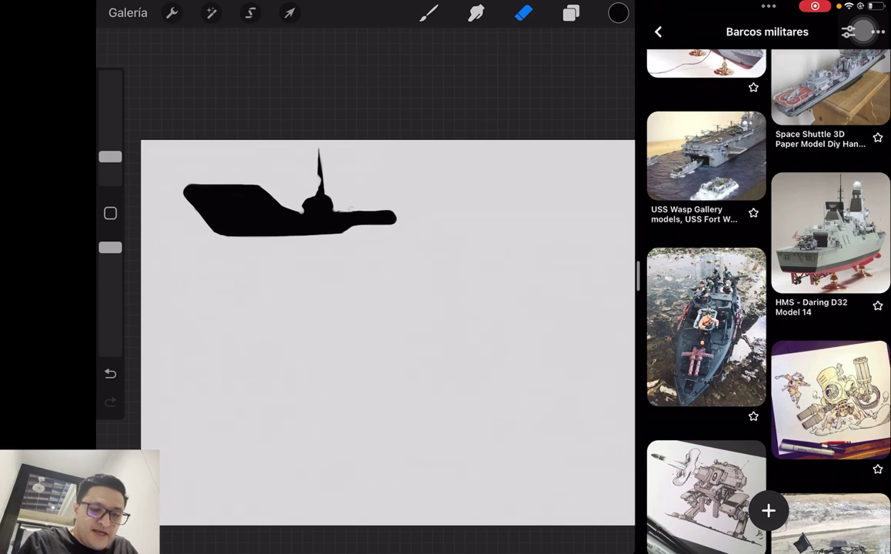
key(b)
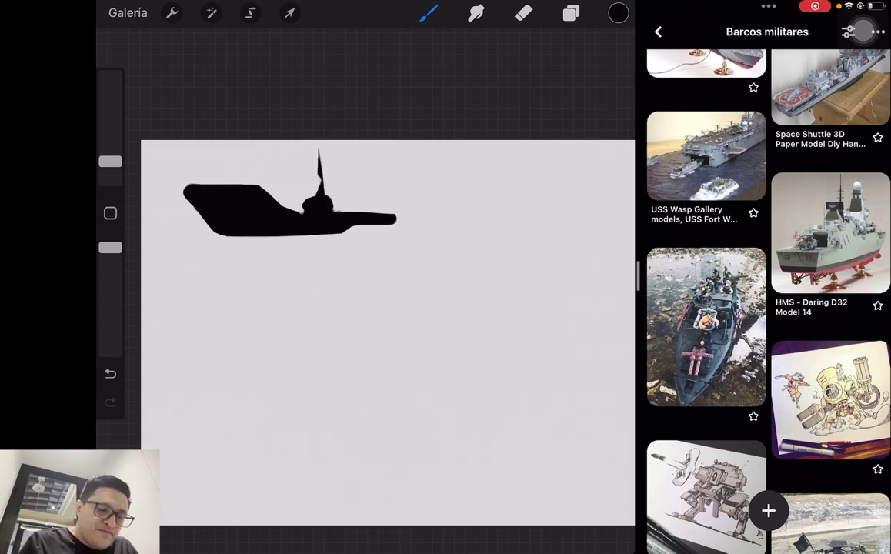
drag(226, 185, 252, 184)
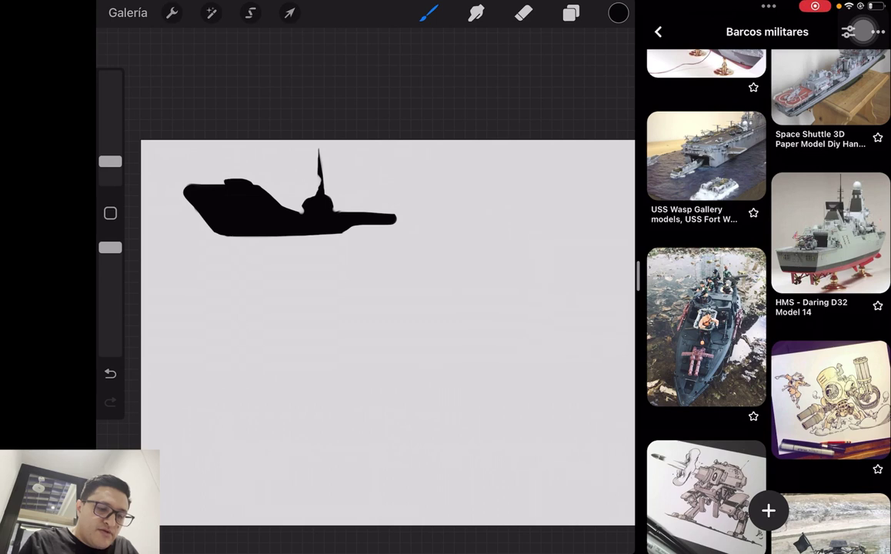
drag(326, 192, 347, 190)
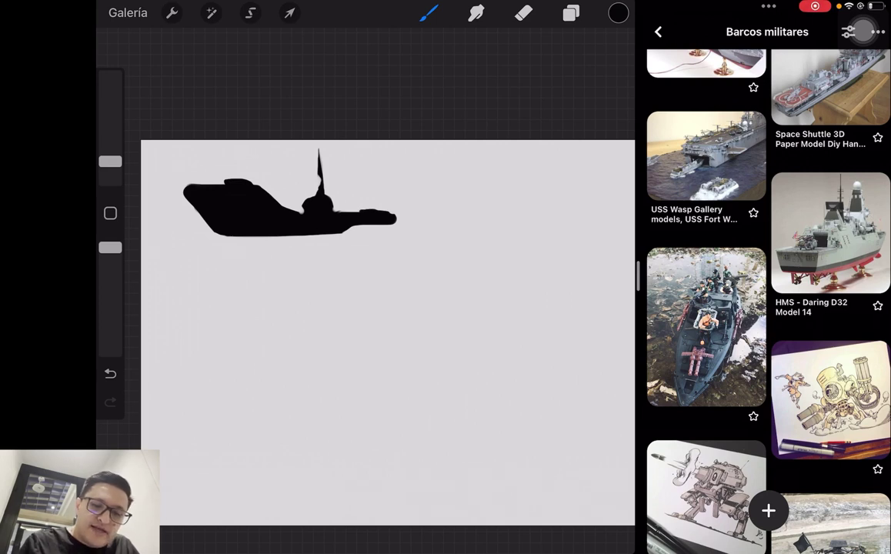
- Redraw the mast-top crossbar with a 3% brush and reframe the canvas around the ship
drag(309, 160, 343, 159)
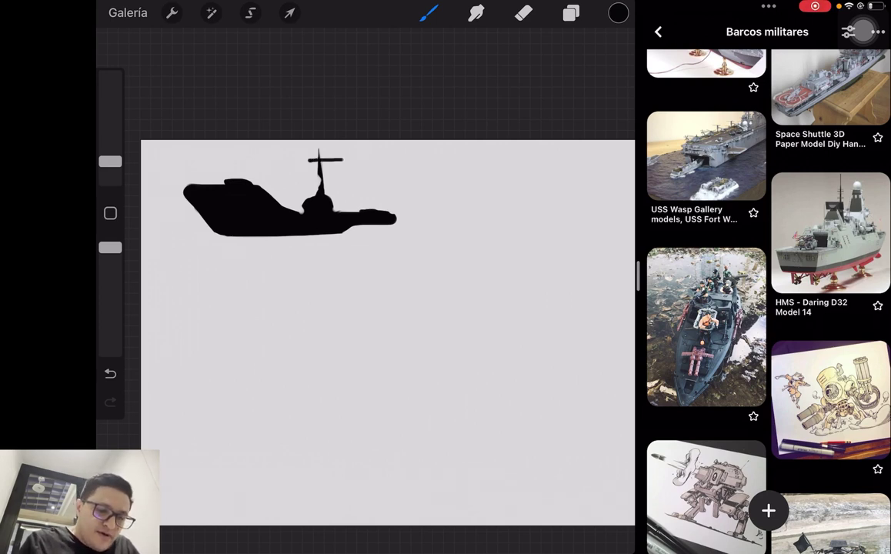
click(111, 374)
click(110, 163)
mouse_move(302, 163)
mouse_down()
mouse_move(349, 163)
mouse_move(341, 173)
mouse_up()
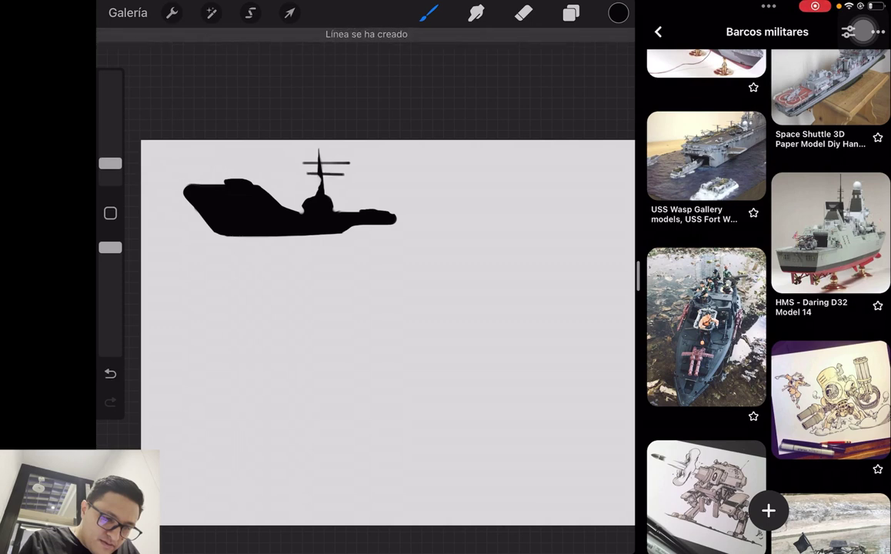
mouse_move(385, 308)
mouse_down()
mouse_move(469, 351)
mouse_move(405, 337)
mouse_up()
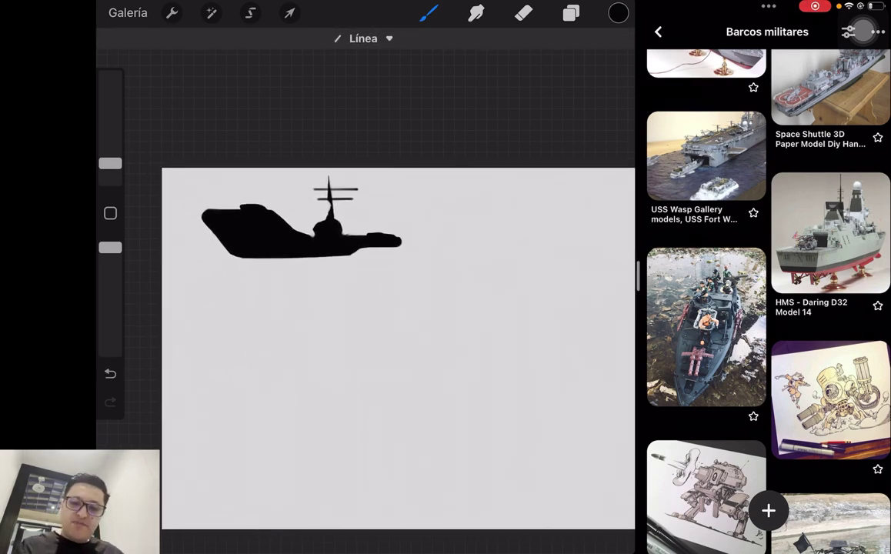
- Sketch a short curved hull stroke below the first ship silhouette
scroll(770, 308, down, 5)
scroll(768, 301, down, 5)
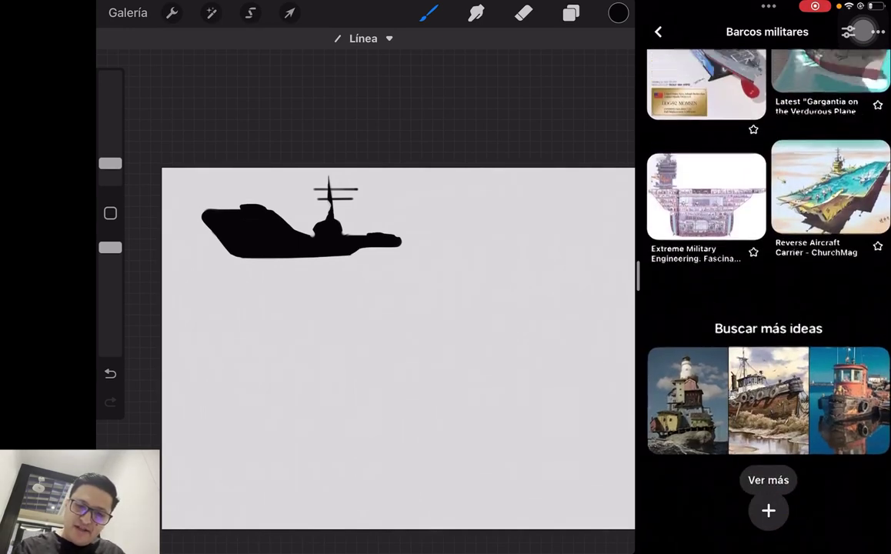
scroll(768, 300, up, 3)
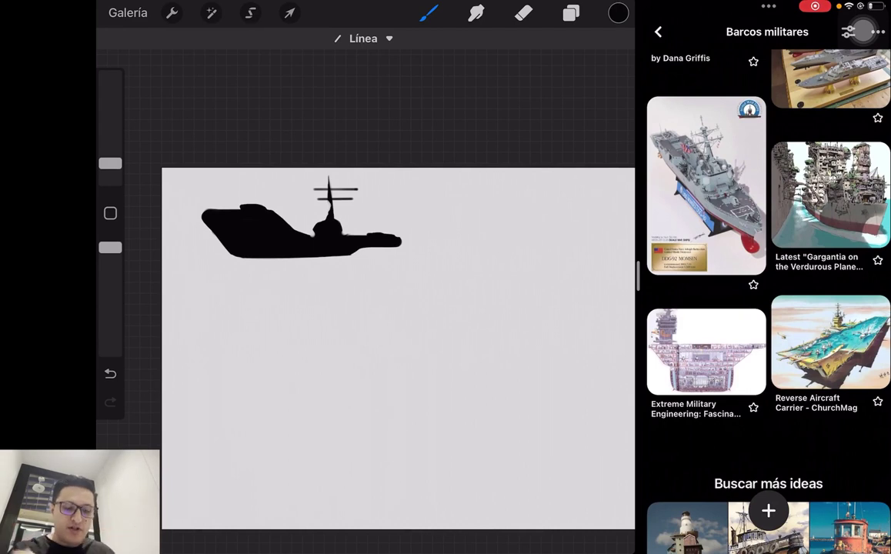
scroll(768, 300, up, 5)
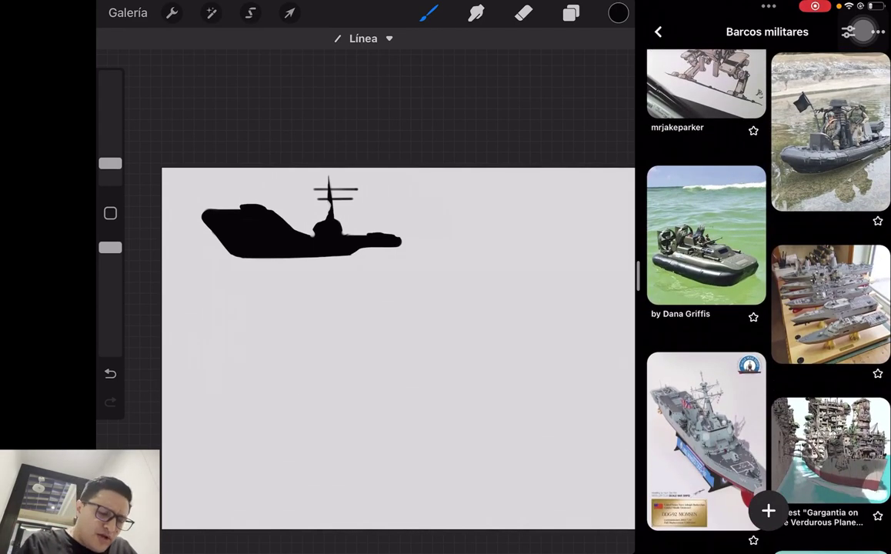
mouse_move(206, 312)
mouse_down()
mouse_move(255, 352)
mouse_move(252, 318)
mouse_up()
- Try the new hull's diagonal and deck lines, undoing the unsatisfactory strokes
key(ctrl+z)
key(ctrl+z)
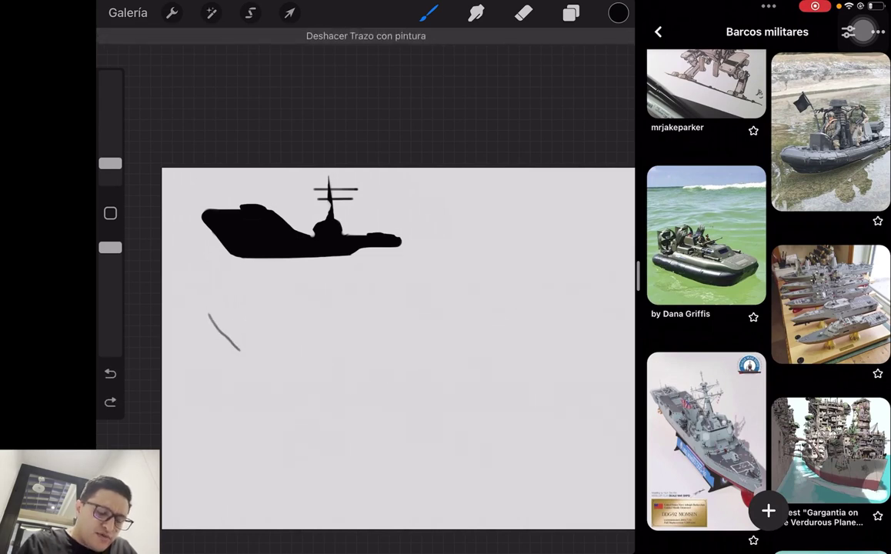
drag(204, 314, 256, 351)
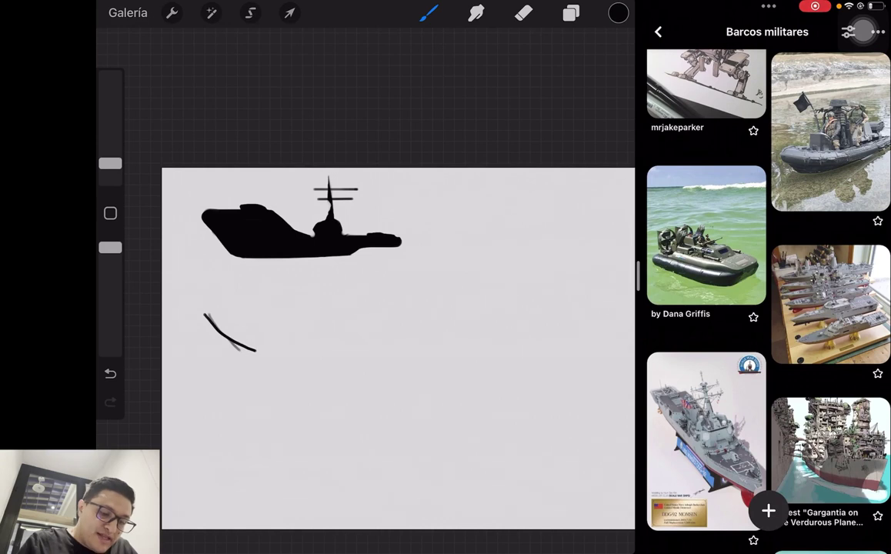
mouse_move(197, 307)
mouse_down()
mouse_move(320, 311)
mouse_move(337, 331)
mouse_up()
key(ctrl+z)
key(ctrl+z)
key(ctrl+z)
key(ctrl+z)
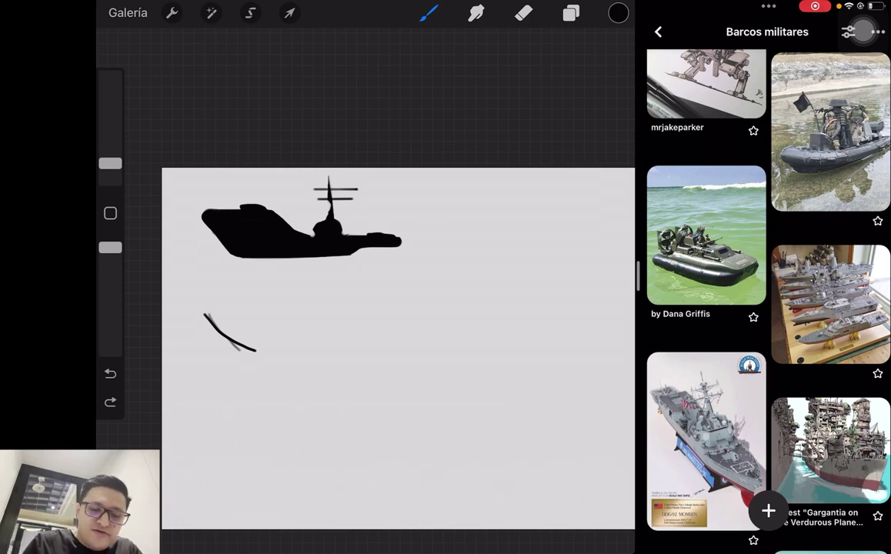
- Erase a stray mark, then draw the flat deck line, bow loop and darker bow top
key(e)
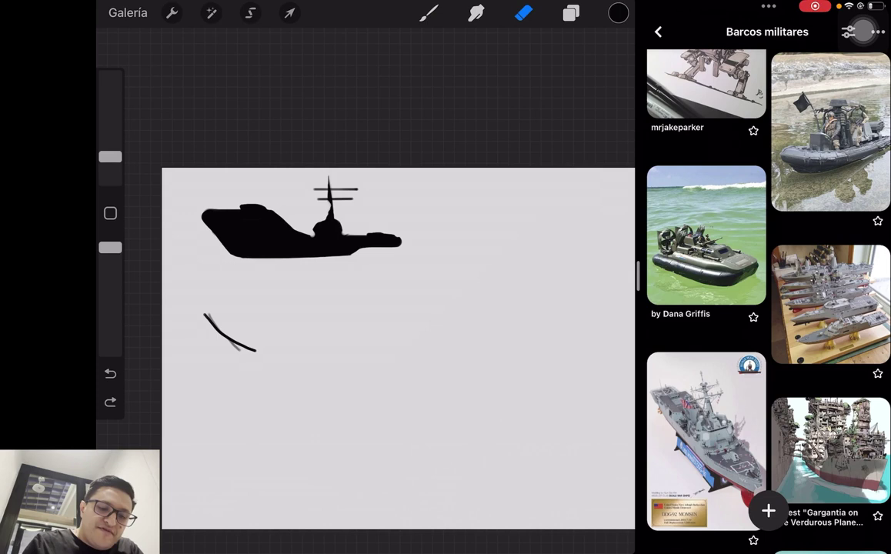
click(329, 228)
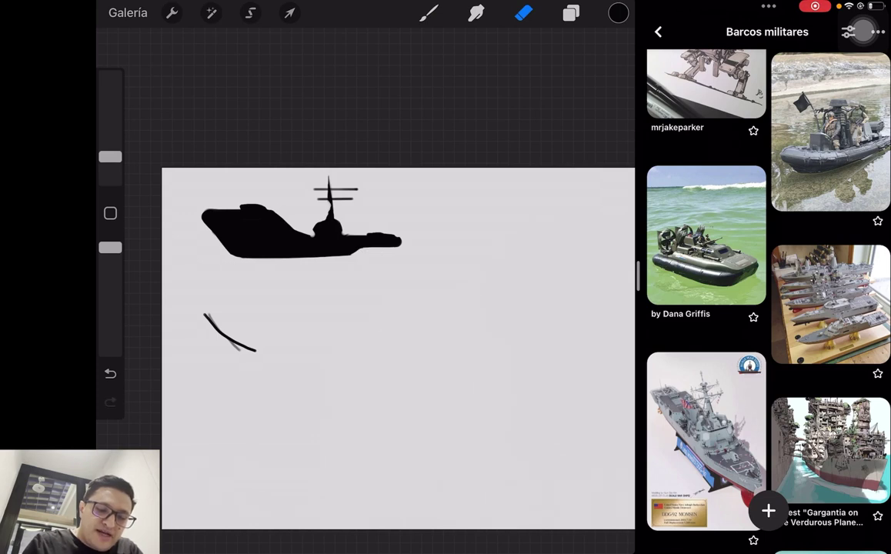
key(b)
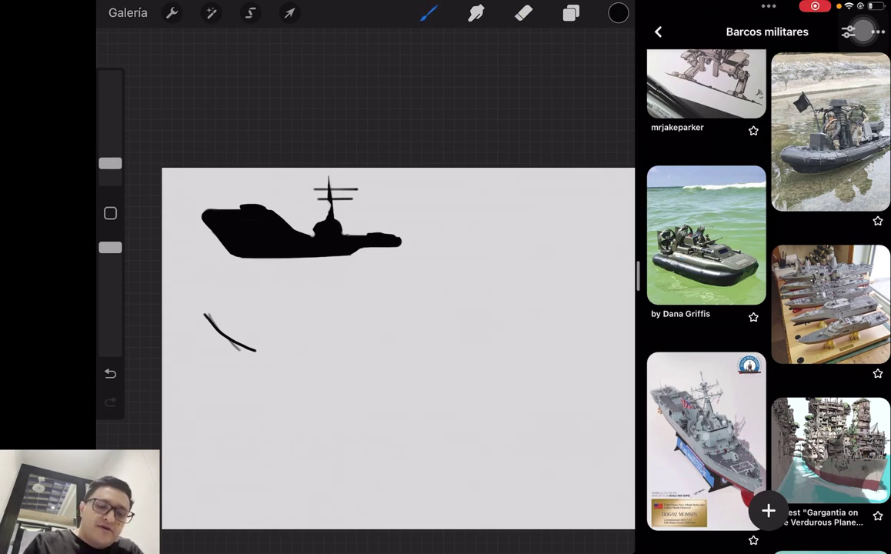
mouse_move(198, 301)
mouse_down()
mouse_move(316, 300)
mouse_move(416, 350)
mouse_move(250, 352)
mouse_up()
drag(378, 344, 403, 346)
drag(343, 302, 369, 310)
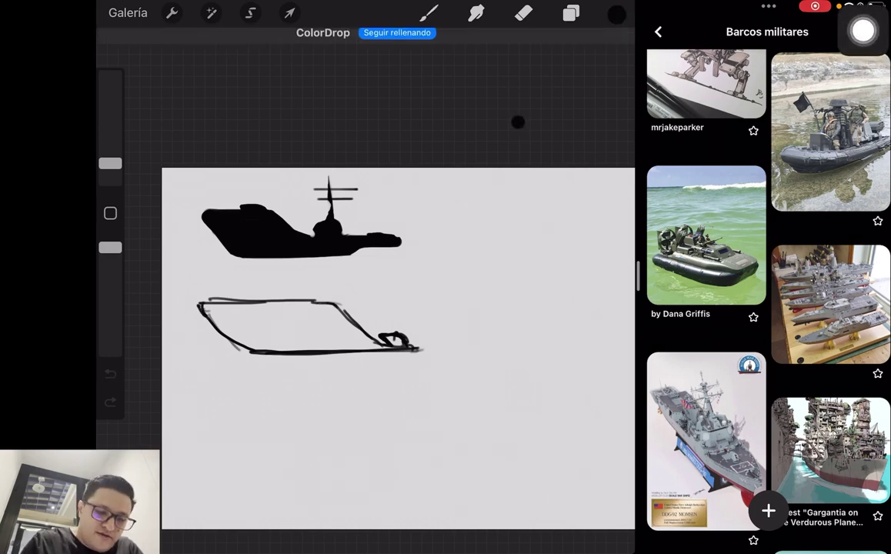
- Fill the second hull solid black with ColorDrop and trim its left tip and bottom spike
drag(619, 13, 273, 323)
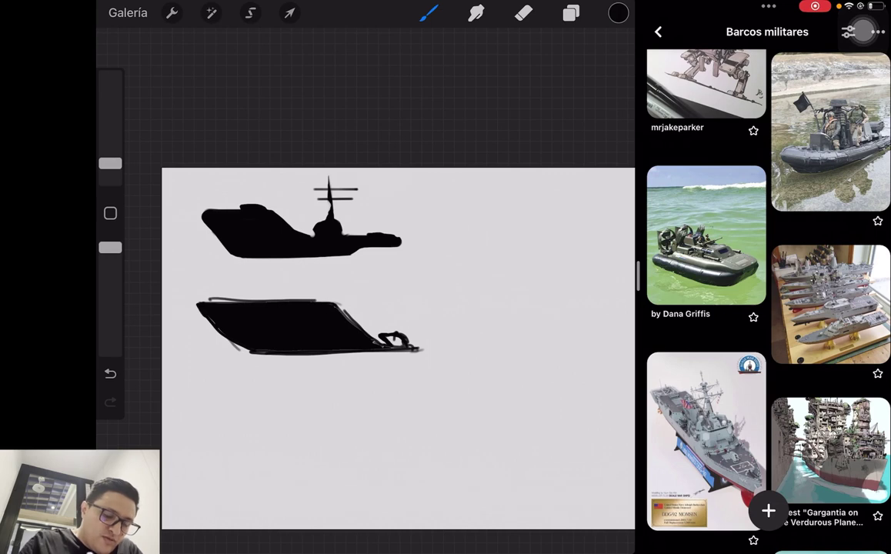
drag(209, 309, 256, 359)
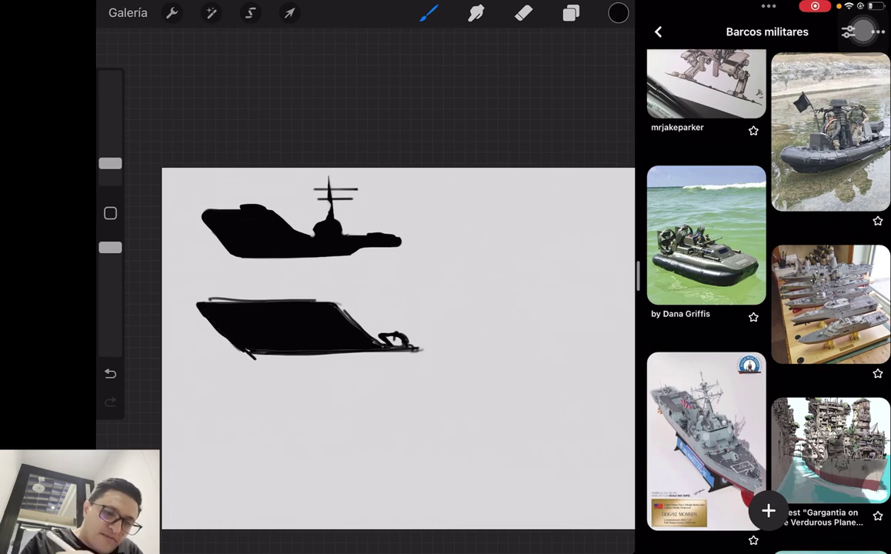
click(523, 12)
drag(198, 302, 178, 281)
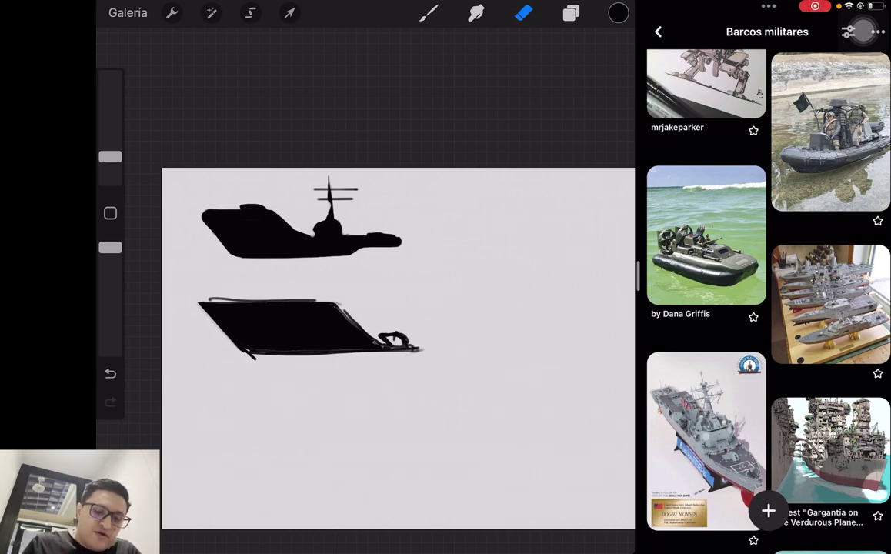
drag(229, 348, 254, 356)
mouse_move(198, 302)
mouse_down()
mouse_move(220, 293)
mouse_move(315, 301)
mouse_move(367, 318)
mouse_move(374, 304)
mouse_up()
key(ctrl+z)
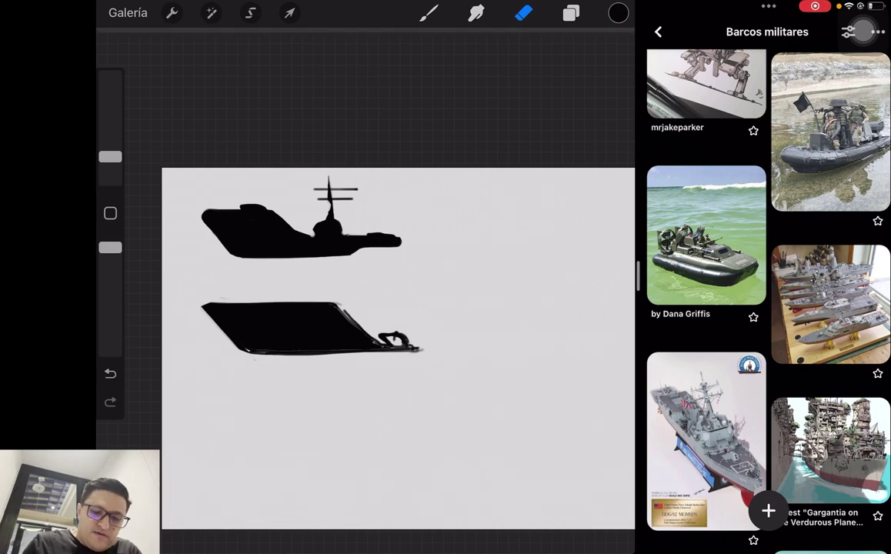
- Repaint the hull's upper-right edge and erase the bow notch and small bow loop
click(429, 13)
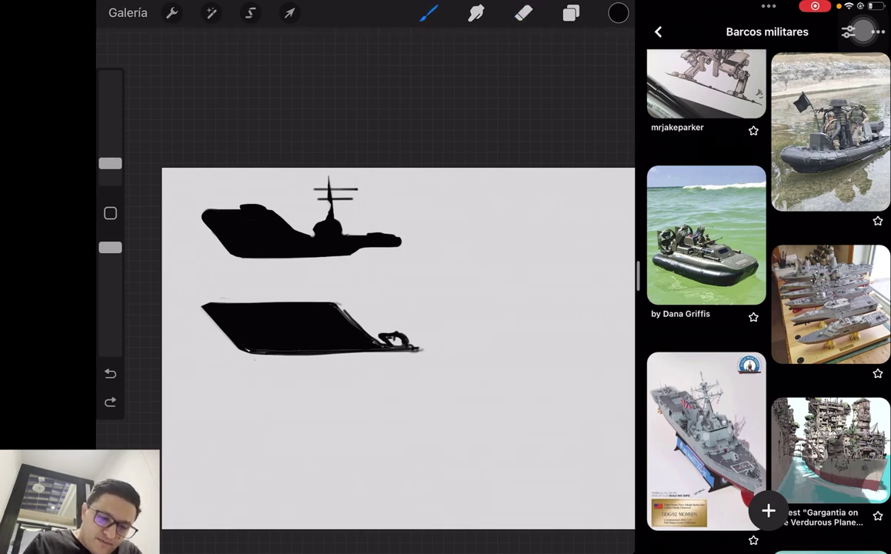
mouse_move(350, 307)
mouse_down()
mouse_move(371, 318)
mouse_move(381, 301)
mouse_up()
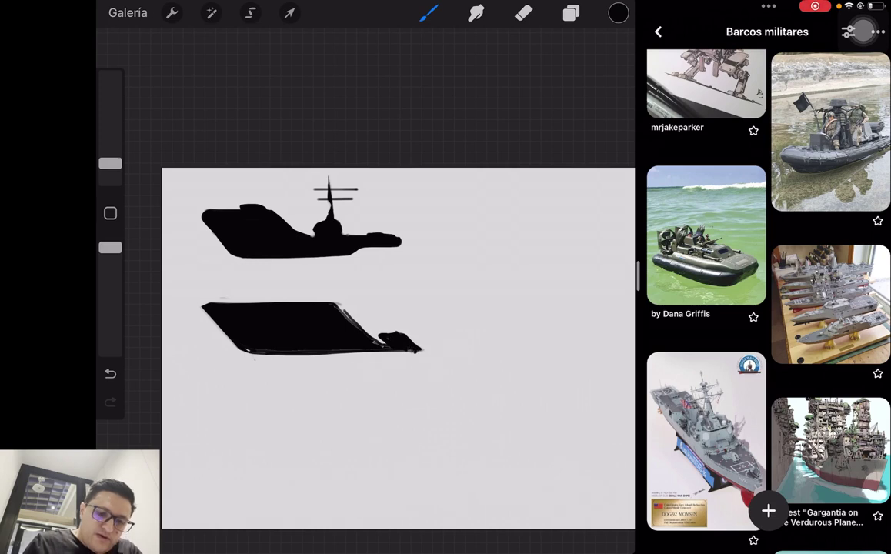
click(523, 12)
mouse_move(384, 333)
mouse_down()
mouse_move(386, 352)
mouse_move(422, 353)
mouse_up()
drag(344, 310, 383, 348)
drag(334, 303, 376, 349)
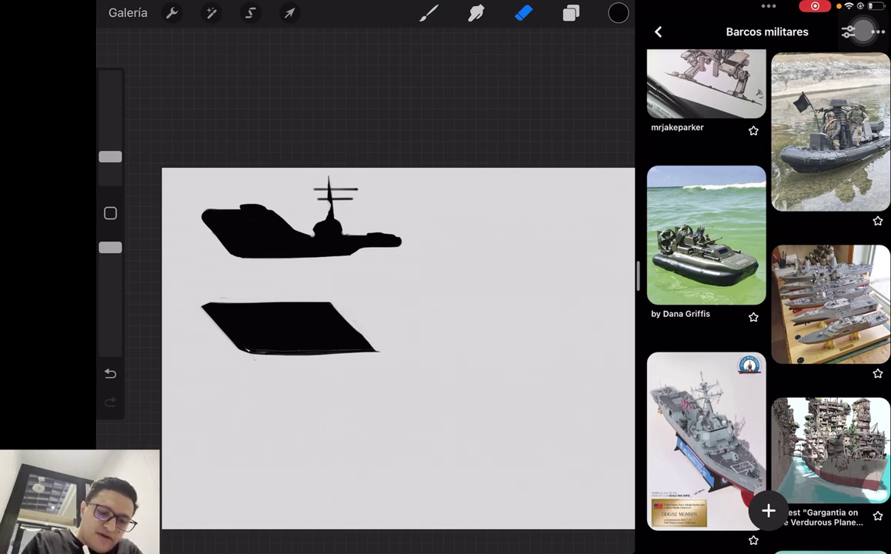
key(b)
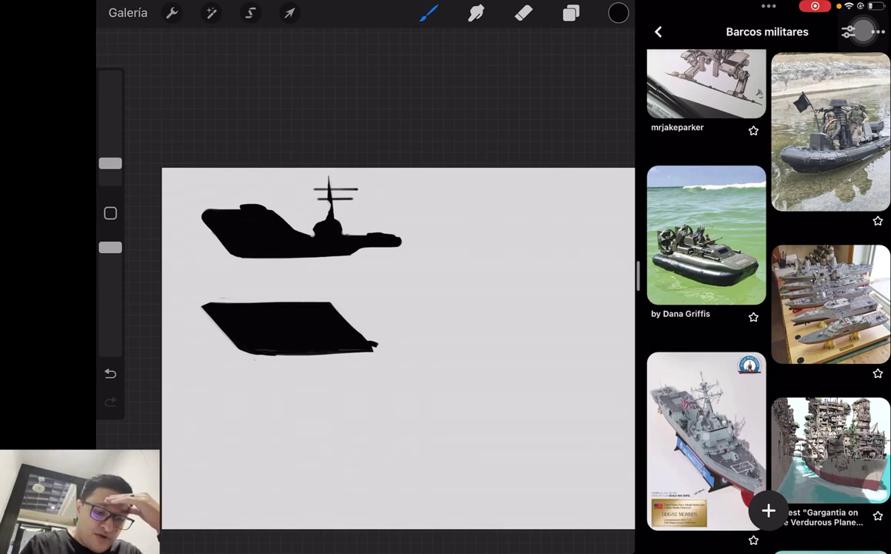
- Touch up the hull's bottom-left edge and sample light grey for the portholes
drag(362, 351, 260, 357)
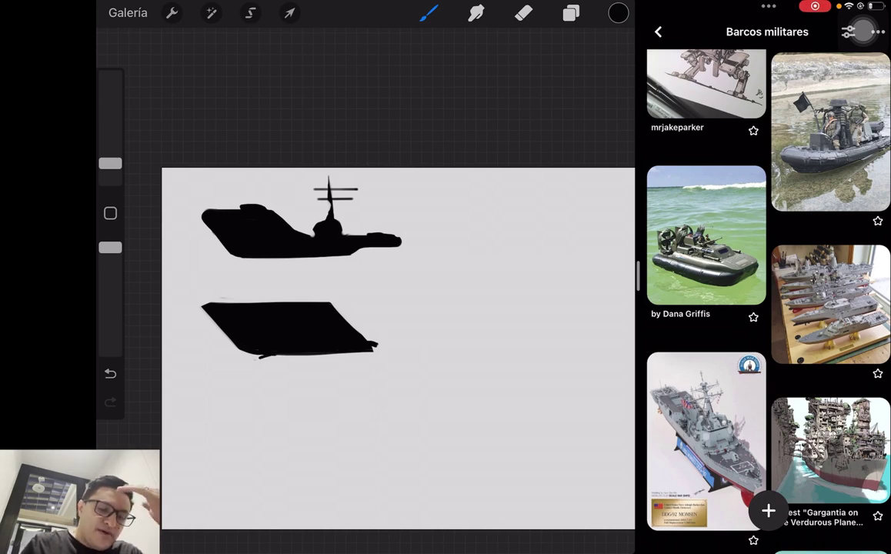
click(477, 301)
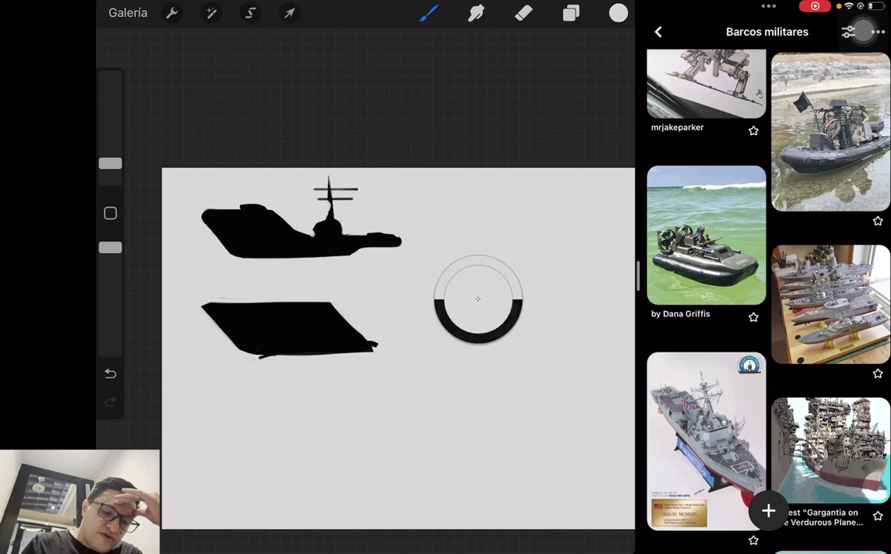
click(523, 13)
click(249, 332)
key(ctrl+z)
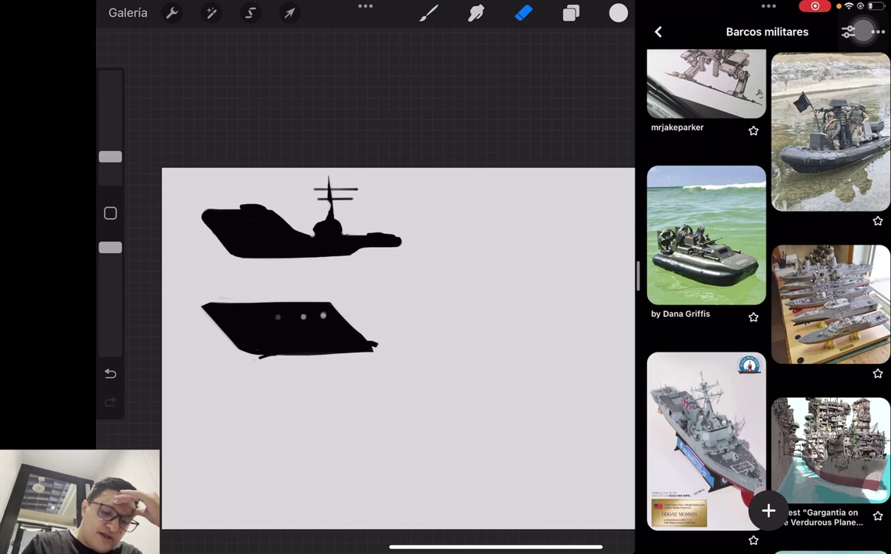
click(428, 13)
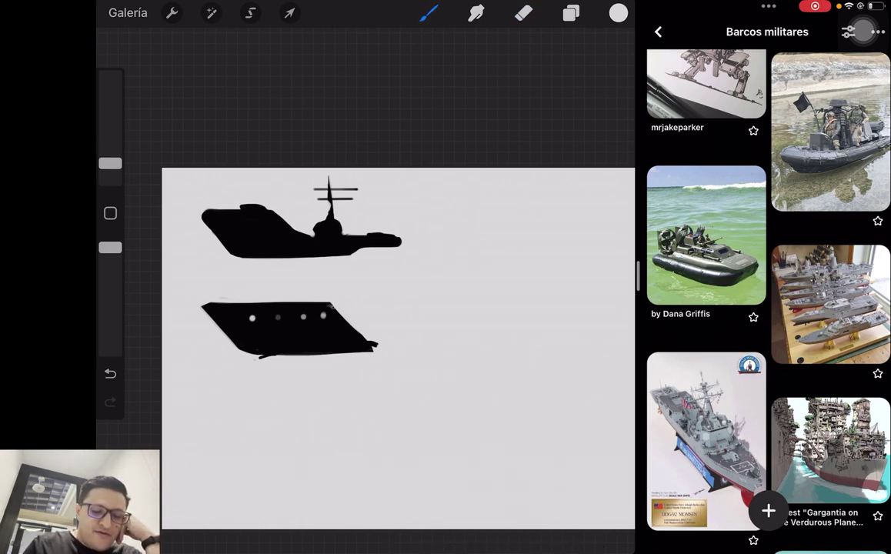
- Pick black in Colors and handwrite the numbers 15 and 20 at the top right
click(429, 13)
click(618, 14)
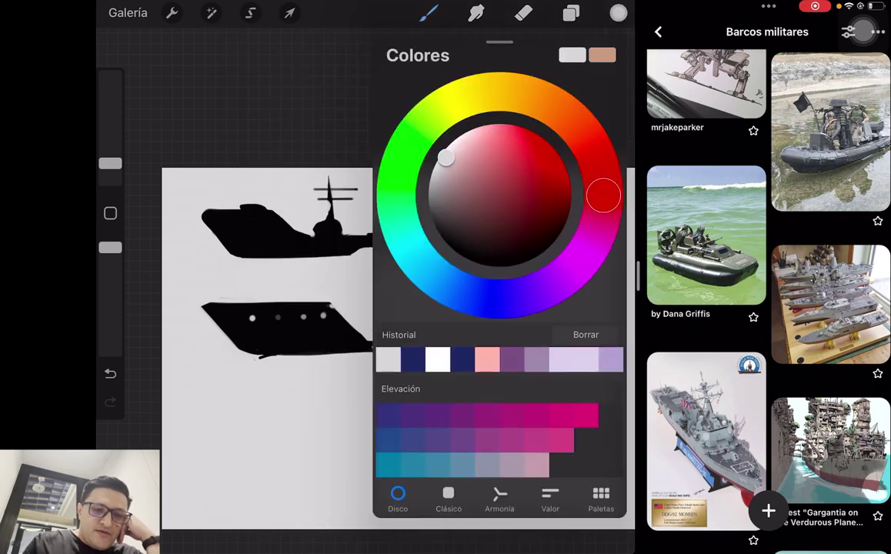
click(284, 282)
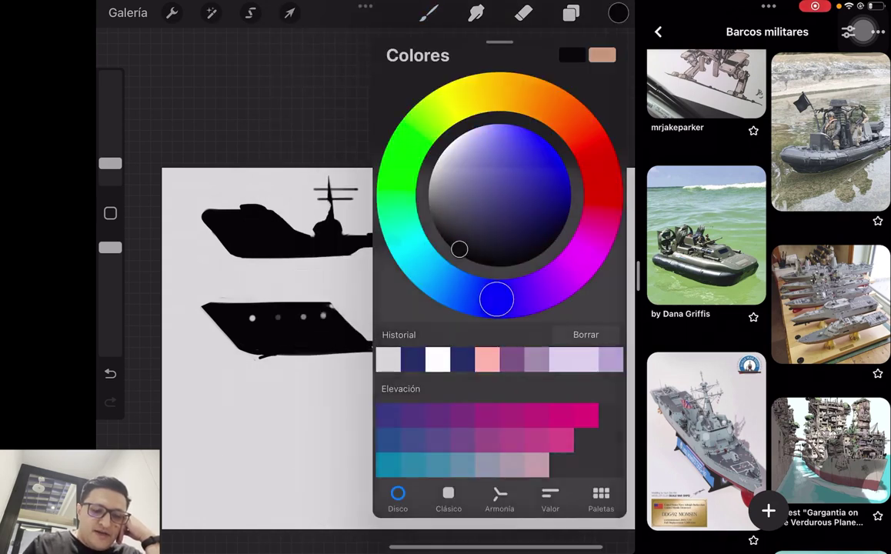
click(618, 13)
click(429, 13)
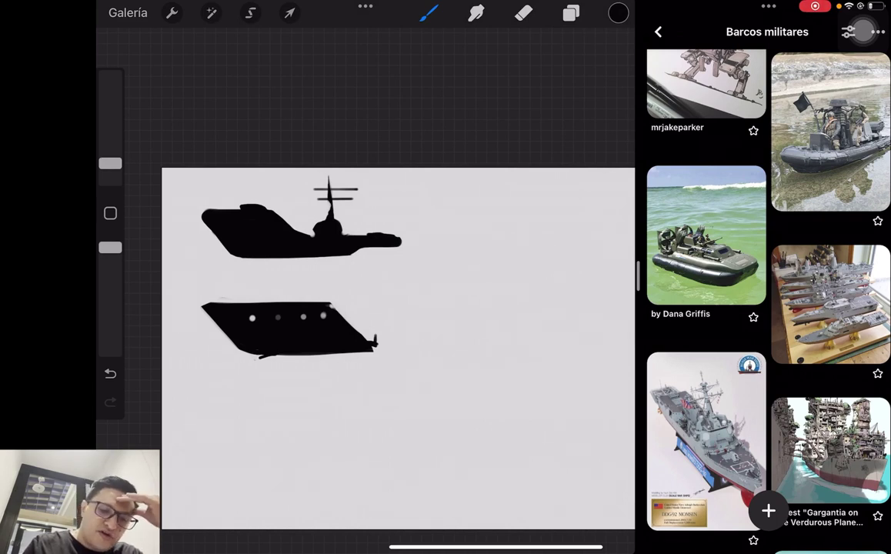
mouse_move(528, 181)
mouse_down()
mouse_move(526, 194)
mouse_move(554, 208)
mouse_up()
drag(562, 196, 561, 197)
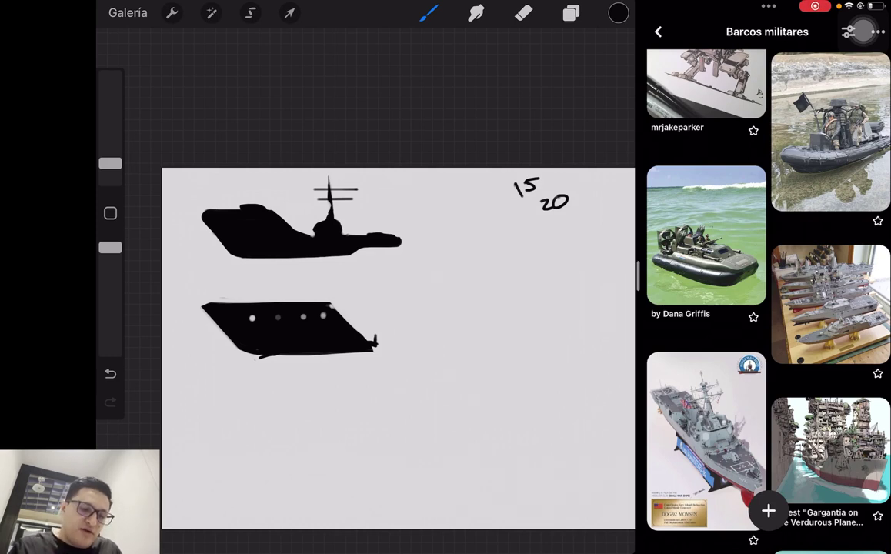
- Outline the lower ship's tower and extended stern, undoing stray bow strokes
mouse_move(331, 302)
mouse_down()
mouse_move(346, 285)
mouse_move(438, 286)
mouse_up()
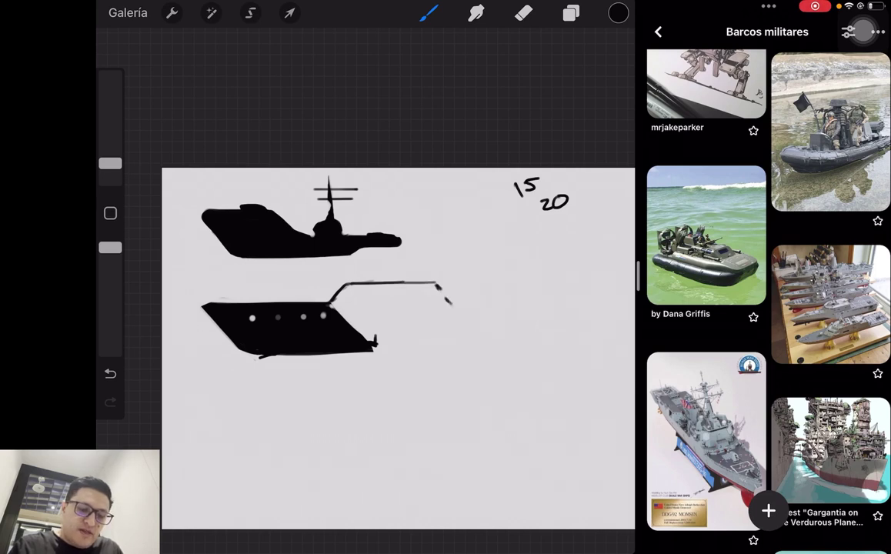
drag(375, 348, 469, 344)
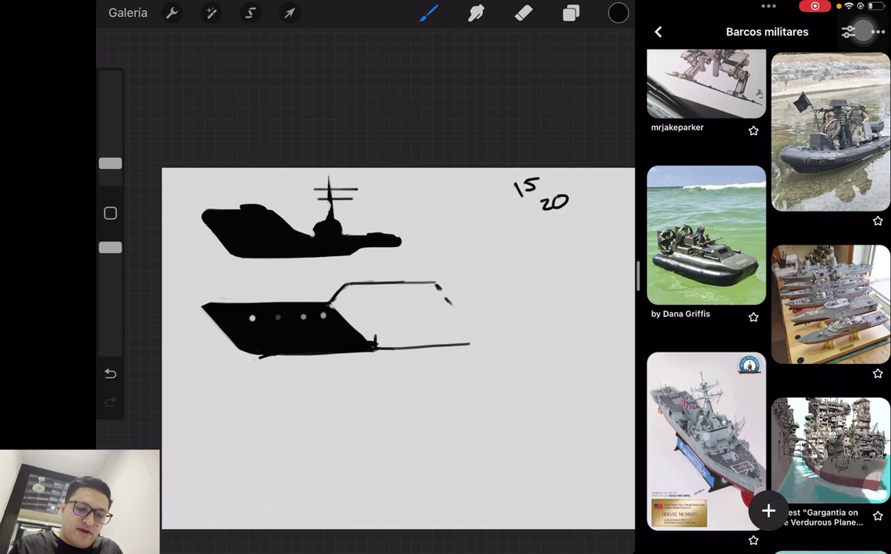
mouse_move(471, 306)
mouse_down()
mouse_move(503, 344)
mouse_move(431, 344)
mouse_up()
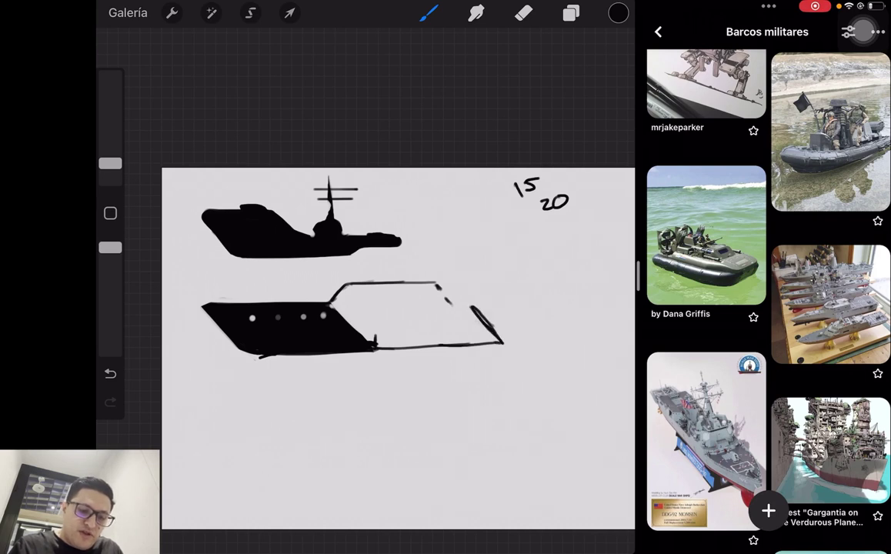
mouse_move(188, 306)
mouse_down()
mouse_move(224, 353)
mouse_move(202, 328)
mouse_up()
drag(440, 274, 465, 305)
key(ctrl+z)
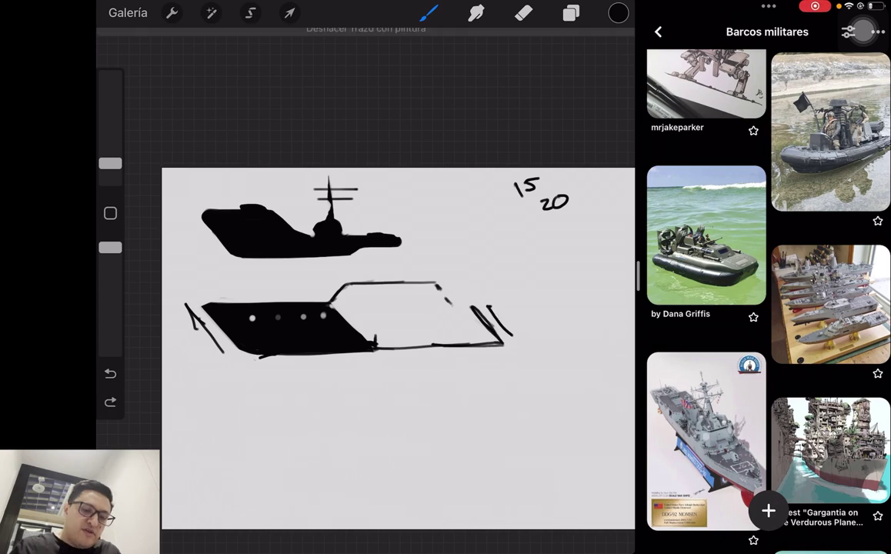
key(ctrl+z)
key(ctrl+z)
key(ctrl+z)
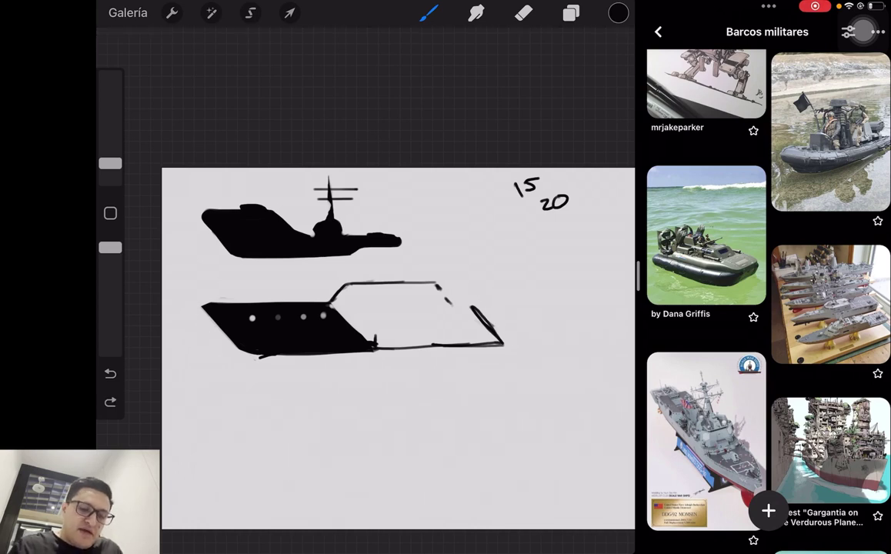
- Add a small deck bump, thicken the cabin outline, and fill the cabin solid black
drag(265, 303, 293, 301)
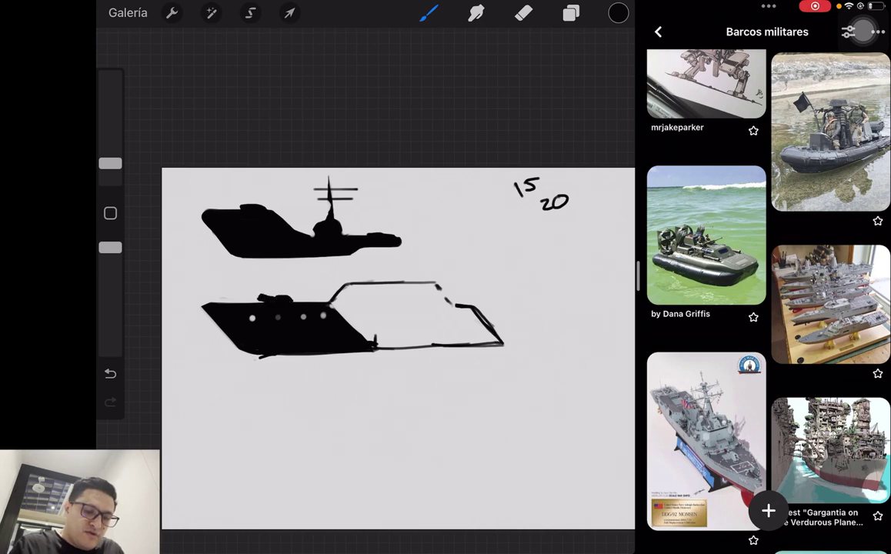
drag(436, 286, 448, 303)
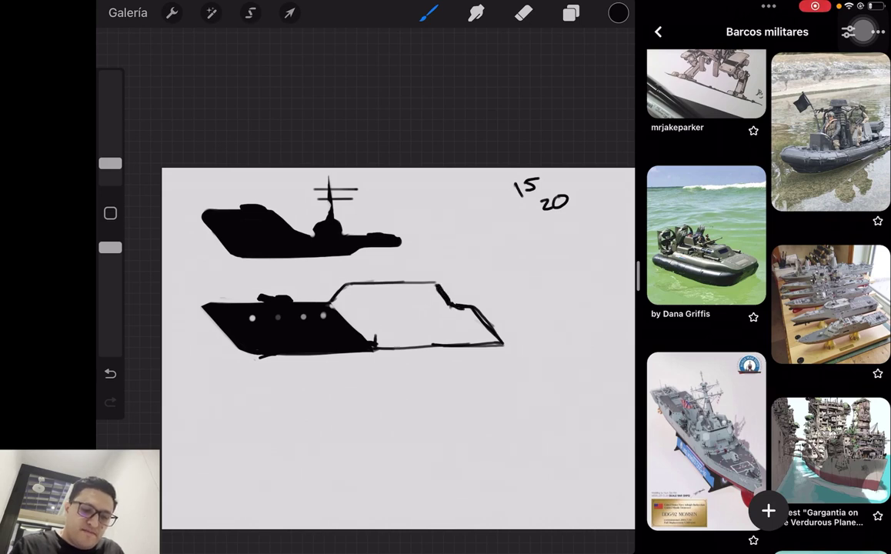
drag(618, 13, 385, 316)
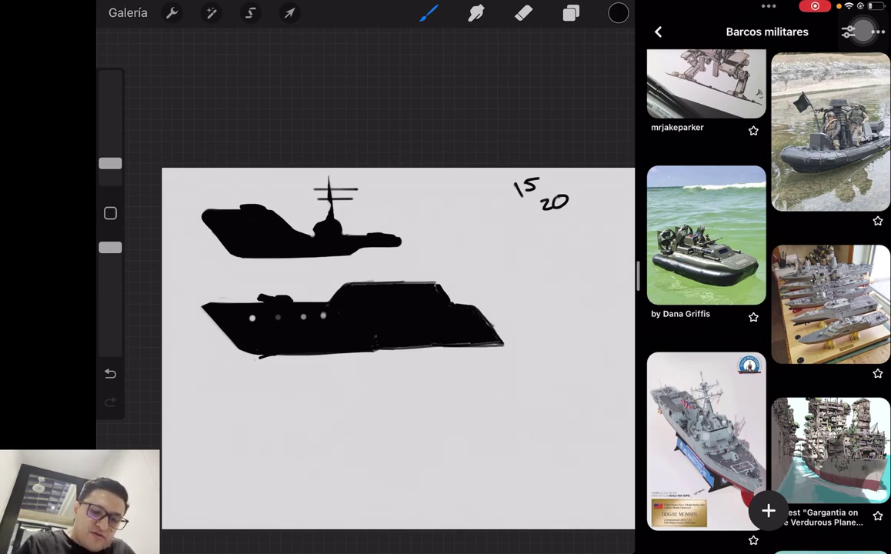
- Touch up the lower ship's black hull and the cabin's top edge
drag(347, 314, 438, 312)
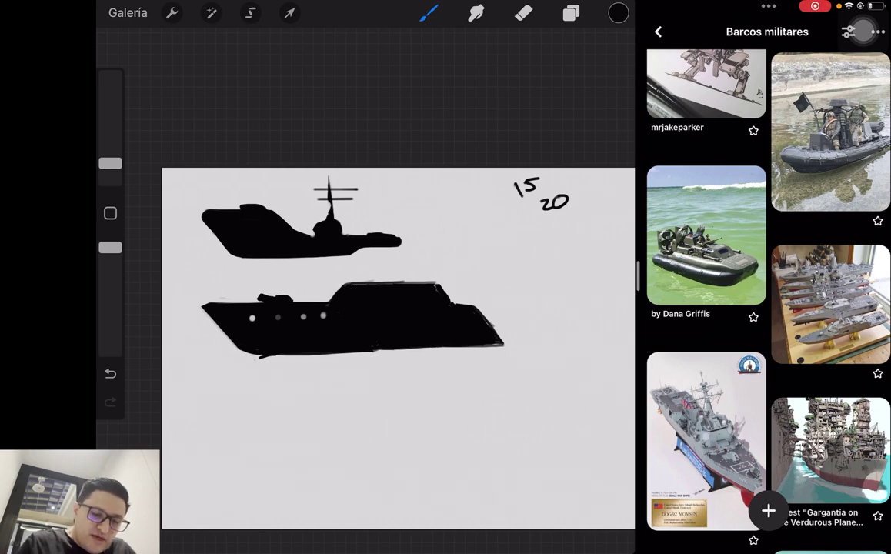
drag(350, 283, 422, 283)
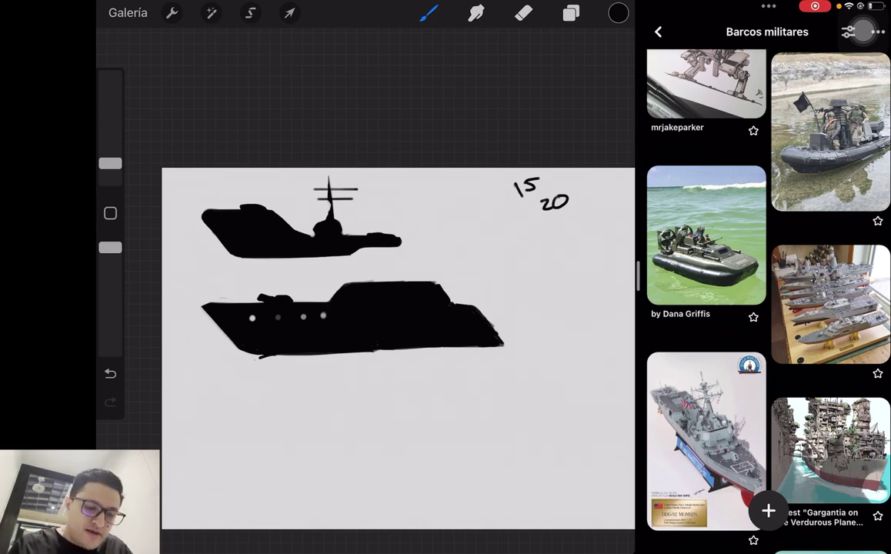
scroll(768, 292, up, 1)
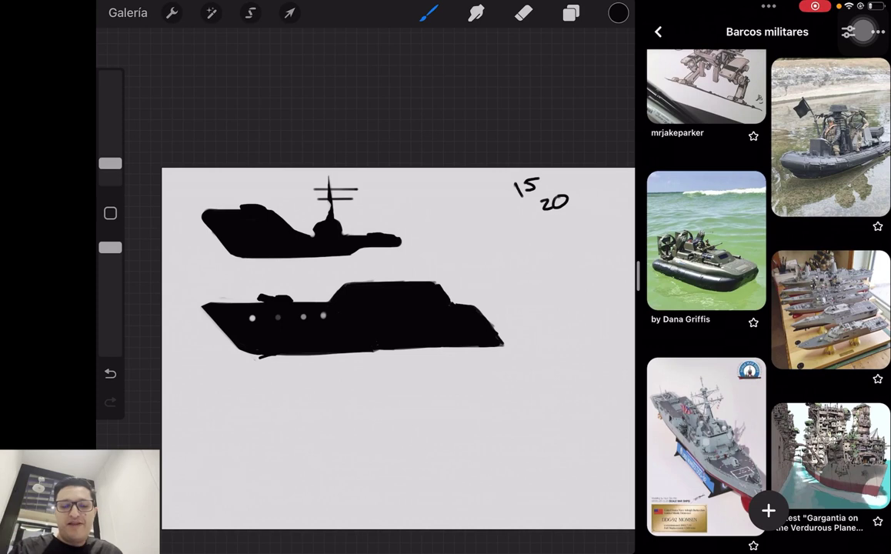
- Draw a tall diagonally hatched oval at the ship's right end and tick the bow tip
drag(467, 262, 501, 333)
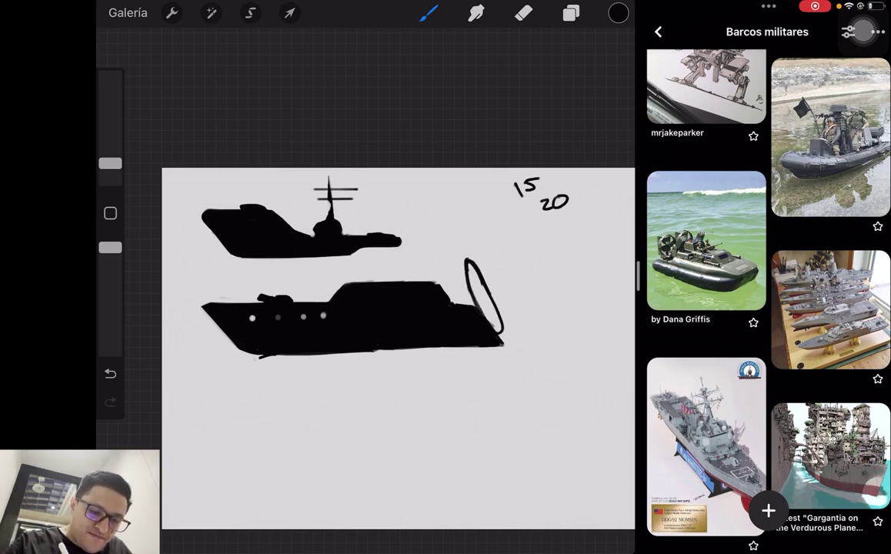
drag(469, 267, 500, 332)
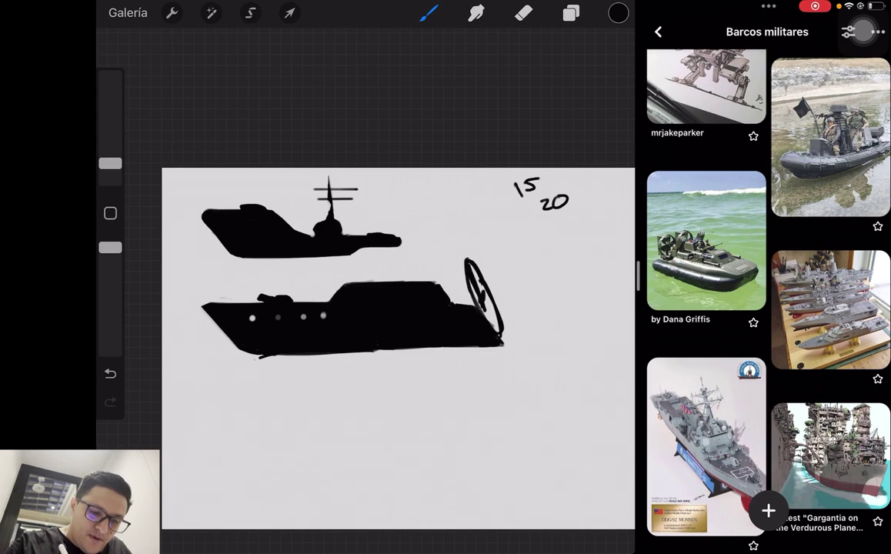
drag(478, 286, 494, 324)
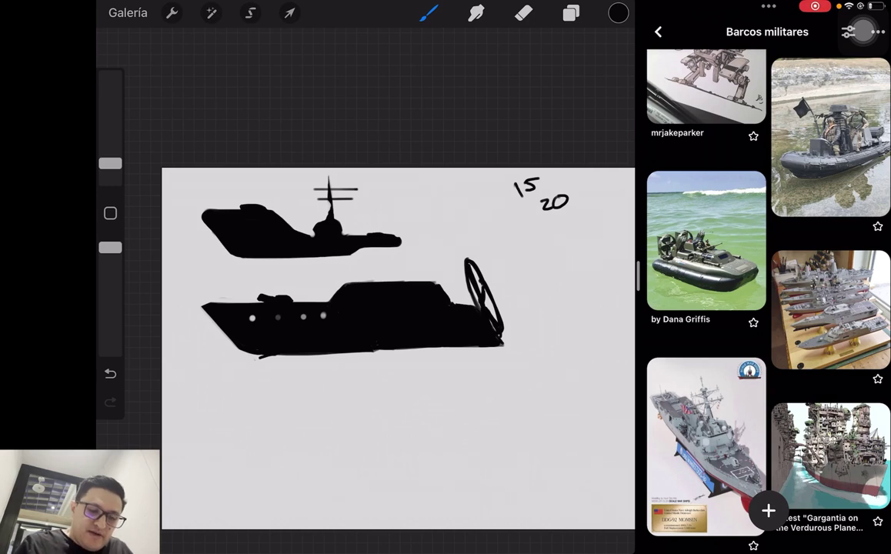
scroll(769, 300, up, 2)
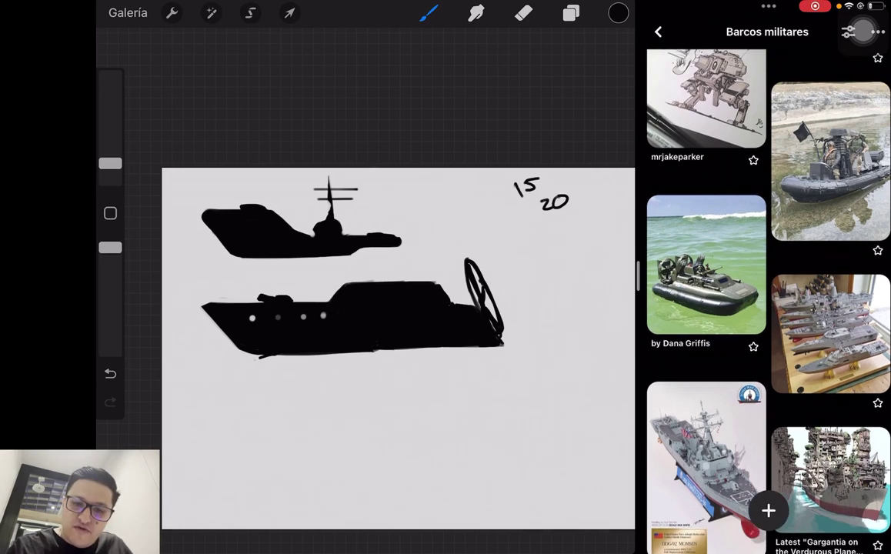
drag(435, 260, 451, 302)
key(ctrl+z)
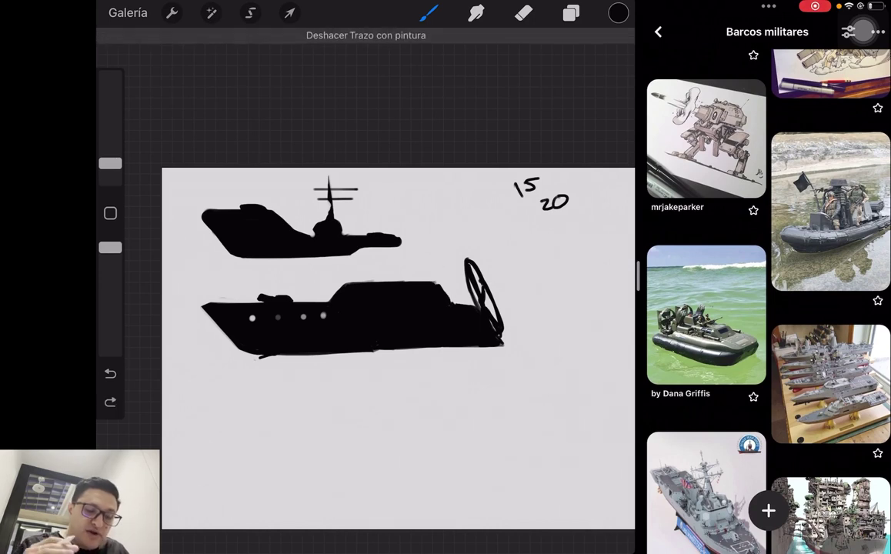
drag(203, 294, 204, 304)
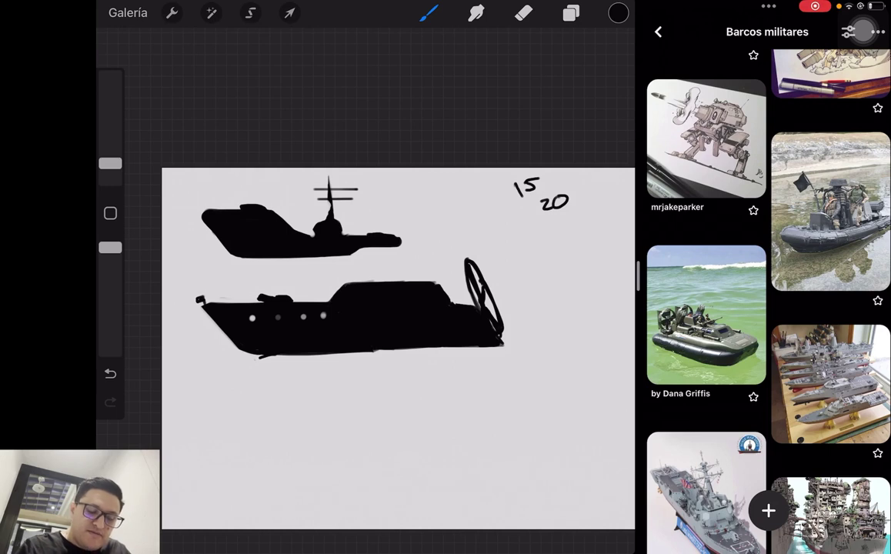
- Switch to the eraser, undo a wide hull stripe, and set the eraser size to 2%
click(571, 12)
click(571, 12)
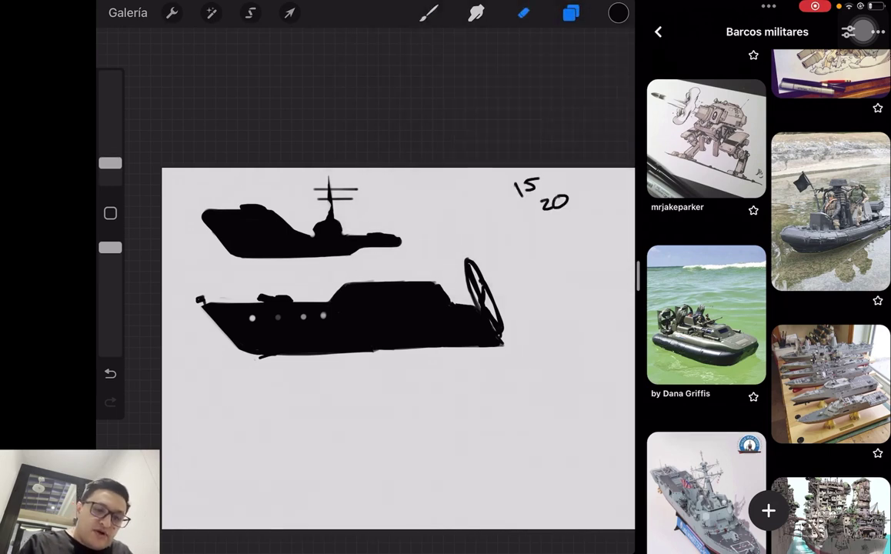
click(523, 12)
mouse_move(231, 339)
mouse_down()
mouse_move(502, 329)
mouse_move(444, 328)
mouse_move(454, 308)
mouse_up()
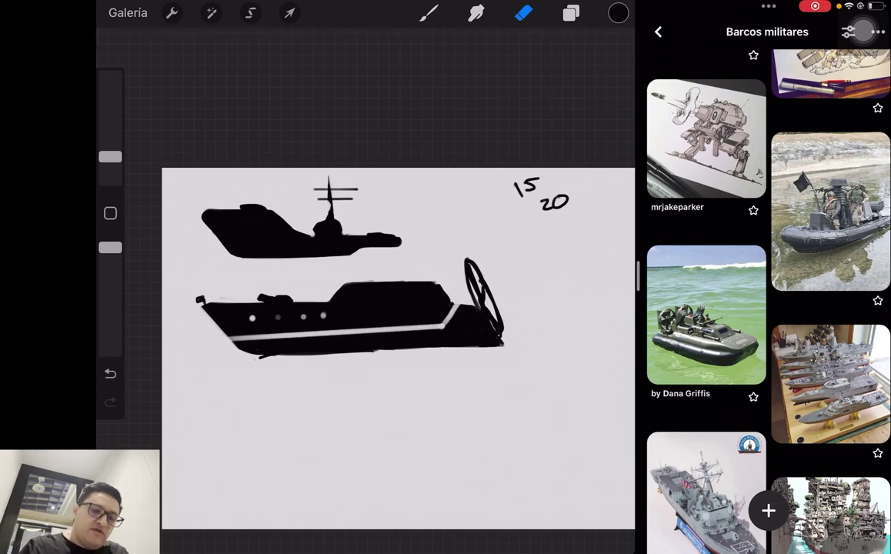
key(ctrl+z)
key(ctrl+z)
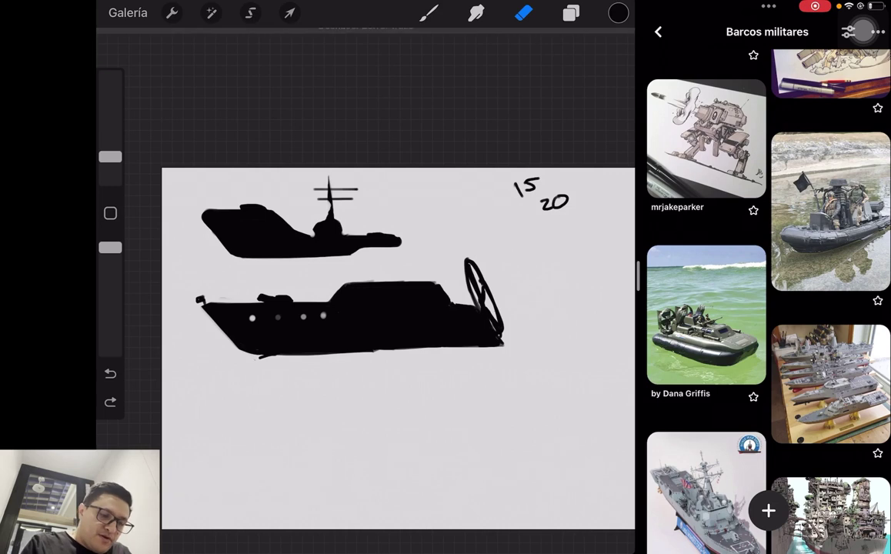
drag(110, 156, 110, 170)
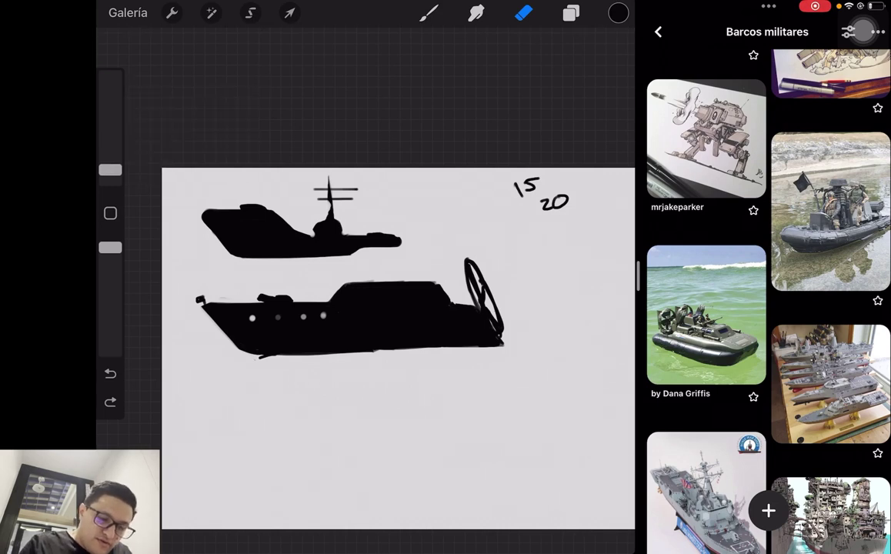
- Erase a thin waterline along the lower hull's bottom and bring up the brush library
drag(189, 283, 235, 323)
key(ctrl+z)
drag(189, 283, 223, 319)
key(ctrl+z)
drag(266, 356, 500, 341)
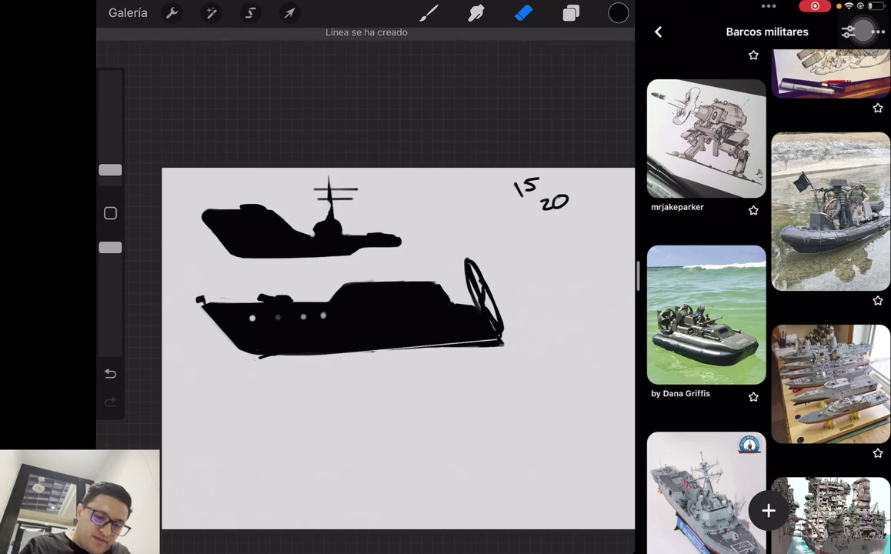
key(ctrl+z)
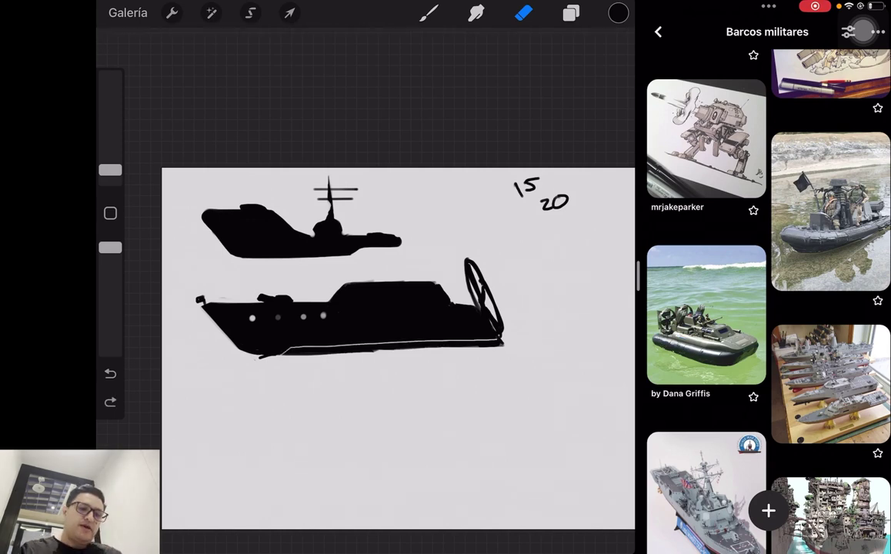
click(429, 13)
click(429, 12)
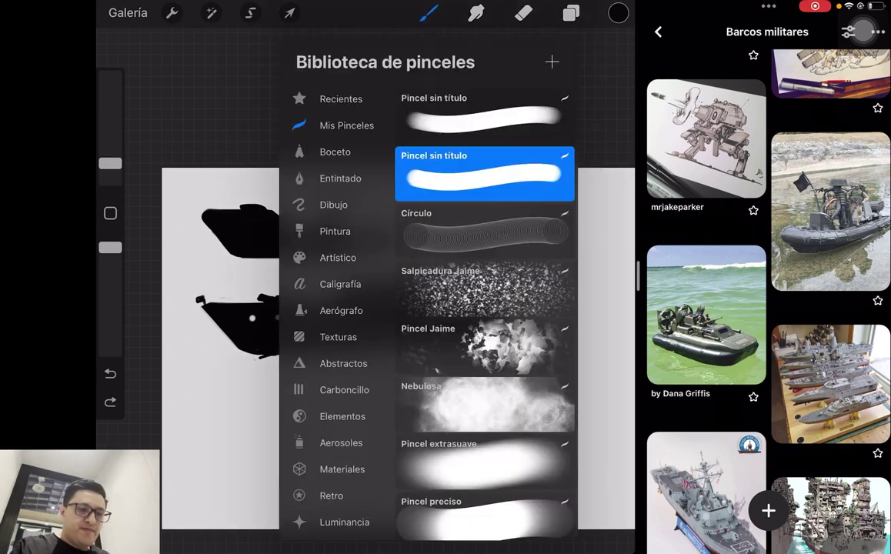
- Close the brush library and scale the whole drawing down, shifting it toward the top-left
click(289, 12)
click(289, 12)
drag(569, 360, 458, 302)
drag(326, 236, 304, 257)
click(429, 12)
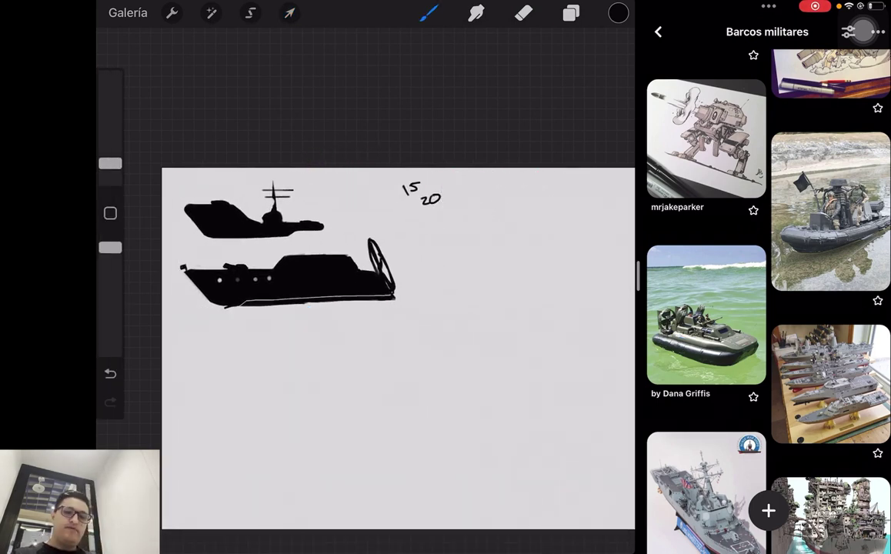
scroll(768, 308, up, 10)
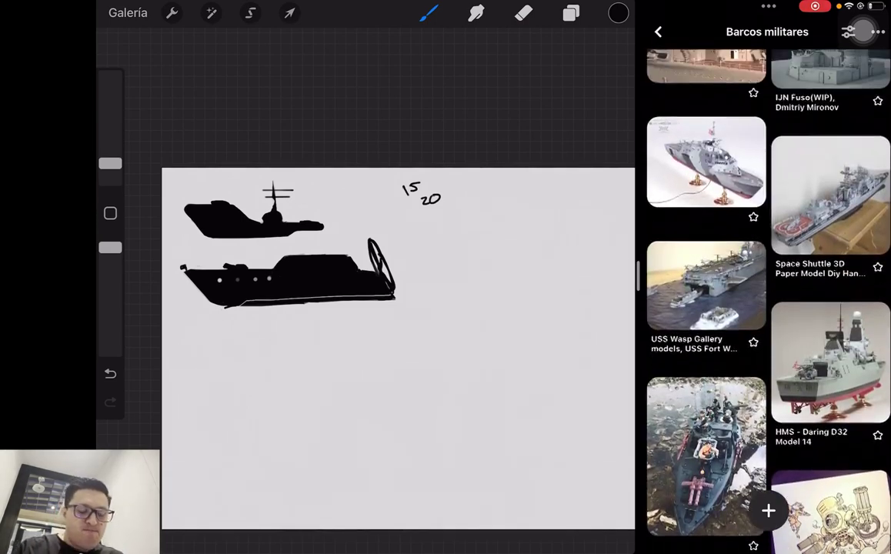
scroll(769, 308, down, 2)
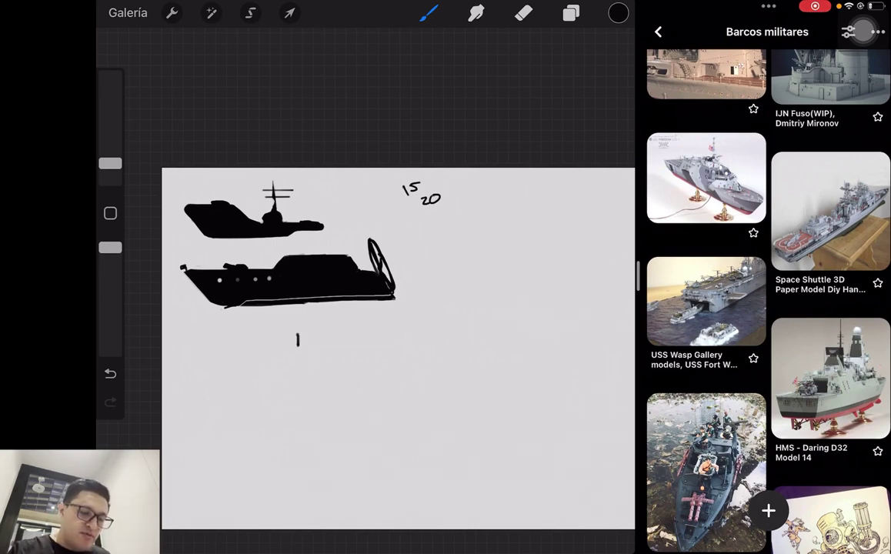
- Undo stray marks below the lower boat, then redo the waterline and the shrink
drag(298, 345, 301, 353)
key(ctrl+z)
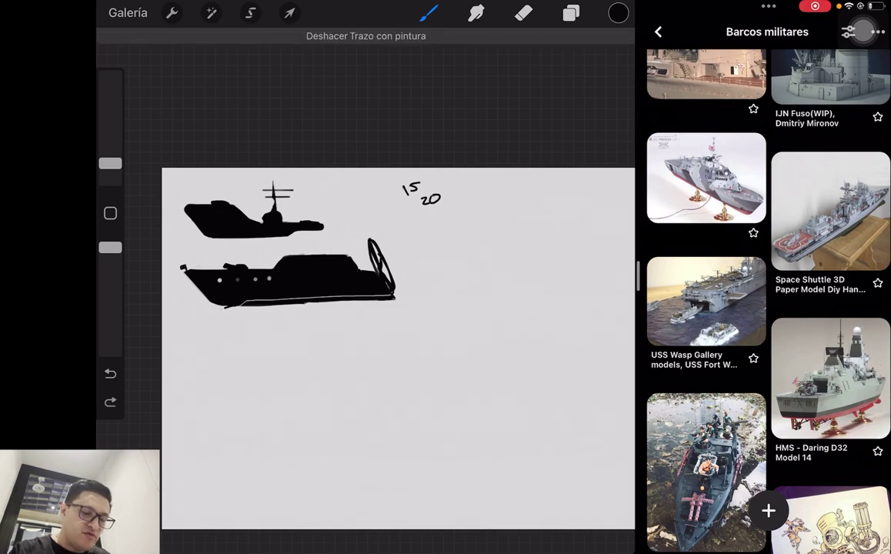
drag(390, 266, 381, 322)
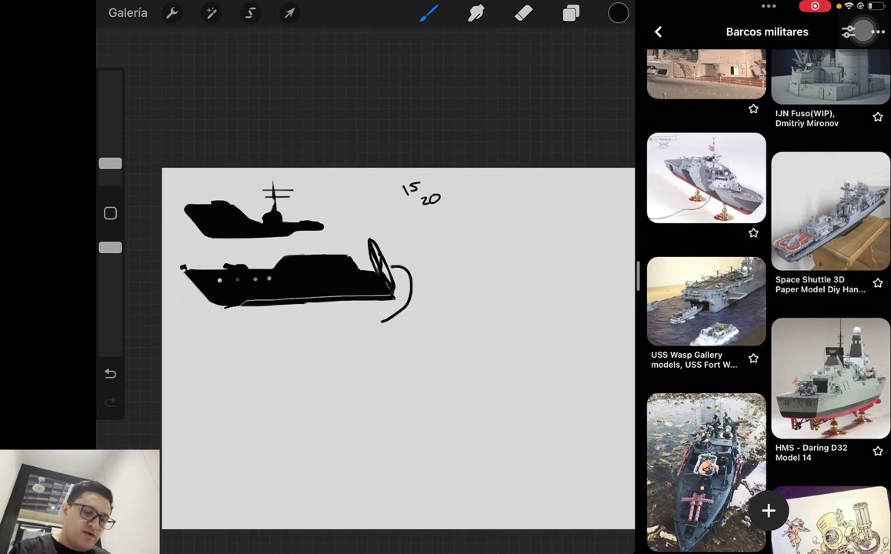
key(ctrl+z)
key(ctrl+z)
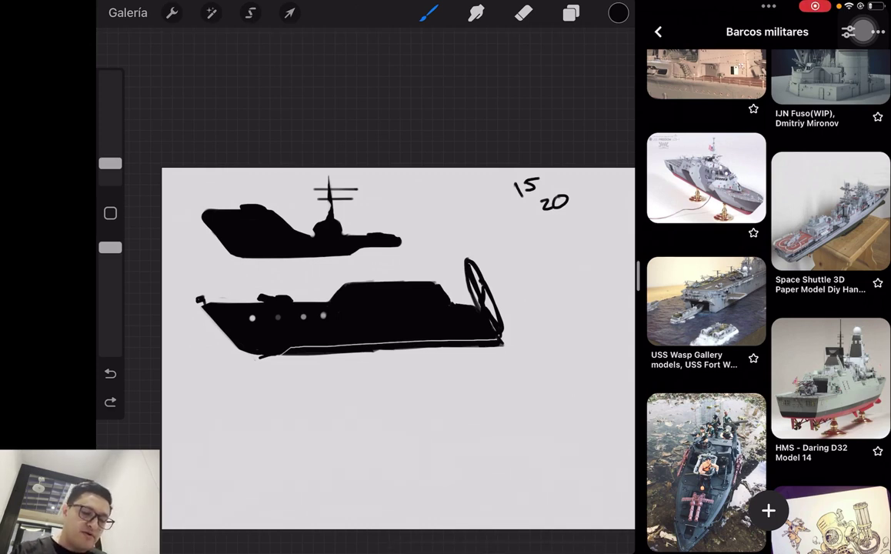
key(ctrl+z)
key(ctrl+z)
key(ctrl+shift+z)
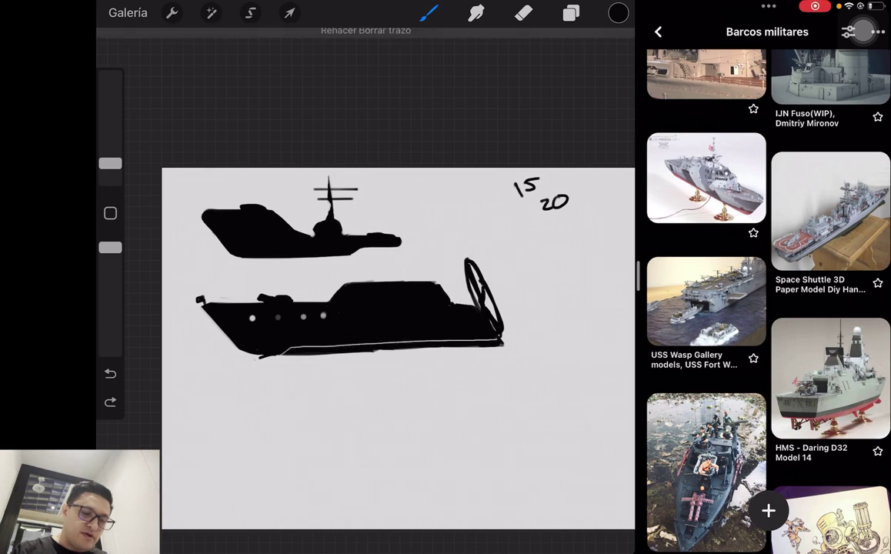
key(ctrl+shift+z)
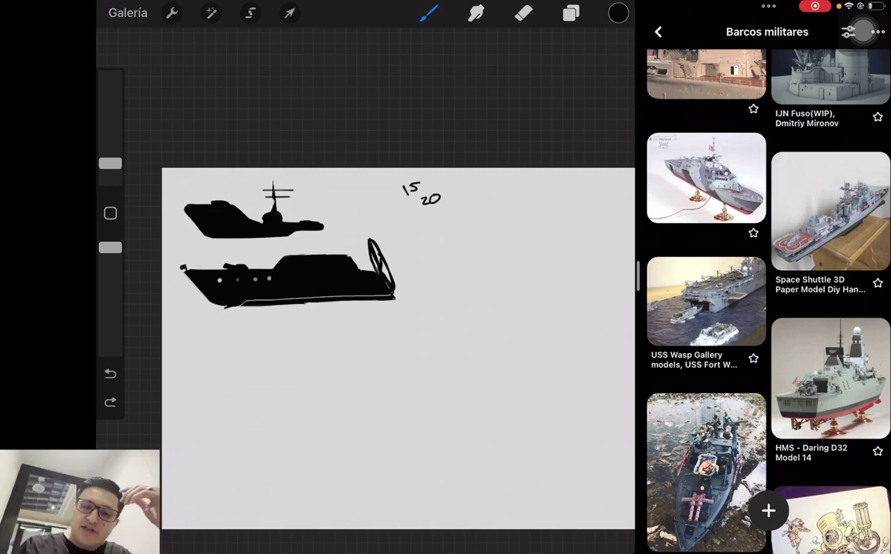
- Handwrite a circled 4 to the right of the 15/20 note, beside the two boats
scroll(768, 293, up, 10)
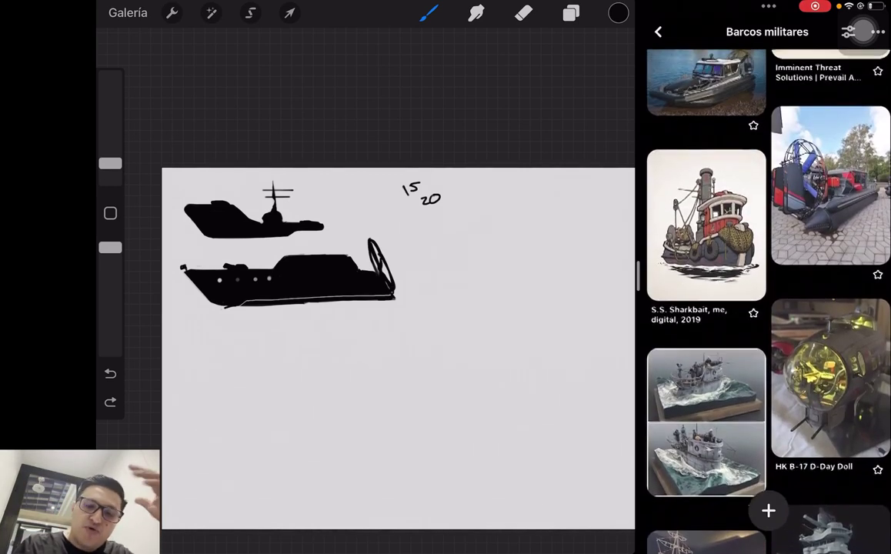
scroll(768, 292, up, 3)
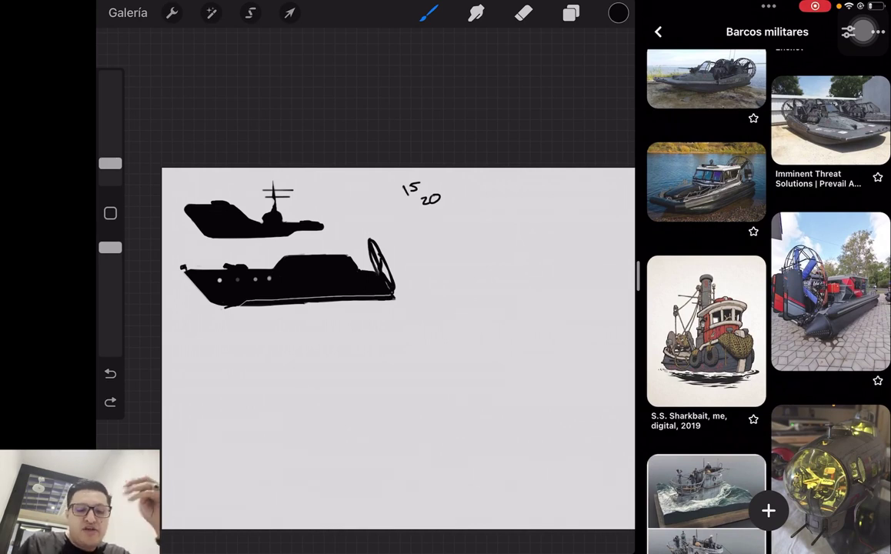
drag(489, 234, 506, 240)
mouse_move(500, 226)
mouse_down()
mouse_move(499, 250)
mouse_move(501, 219)
mouse_up()
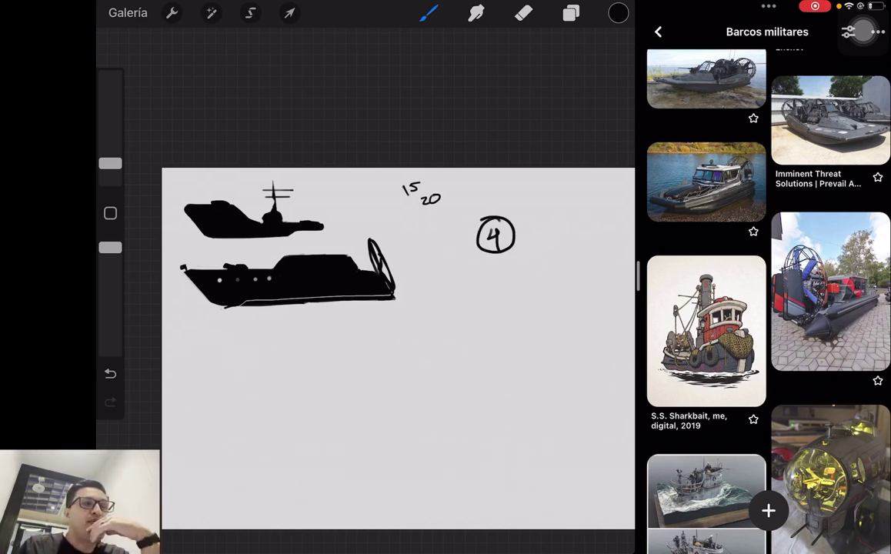
scroll(768, 308, up, 2)
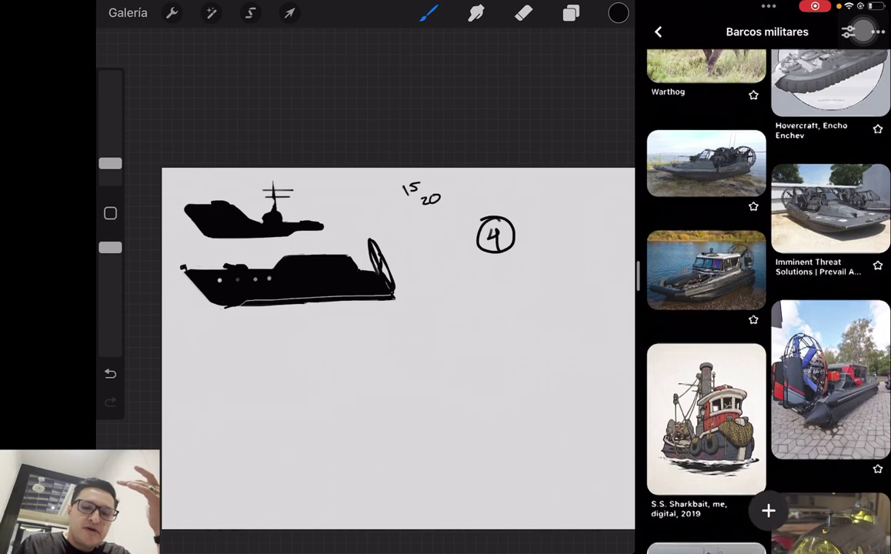
scroll(769, 308, up, 3)
scroll(768, 307, down, 2)
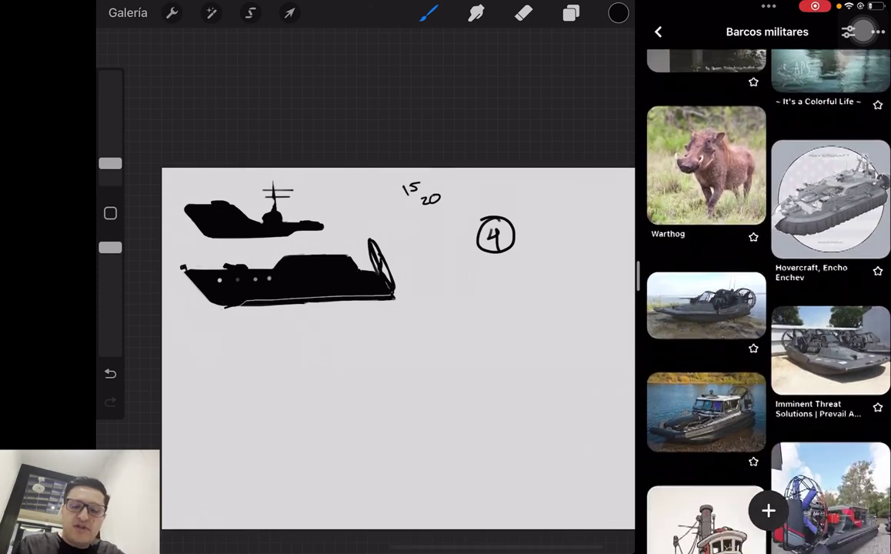
scroll(769, 308, down, 1)
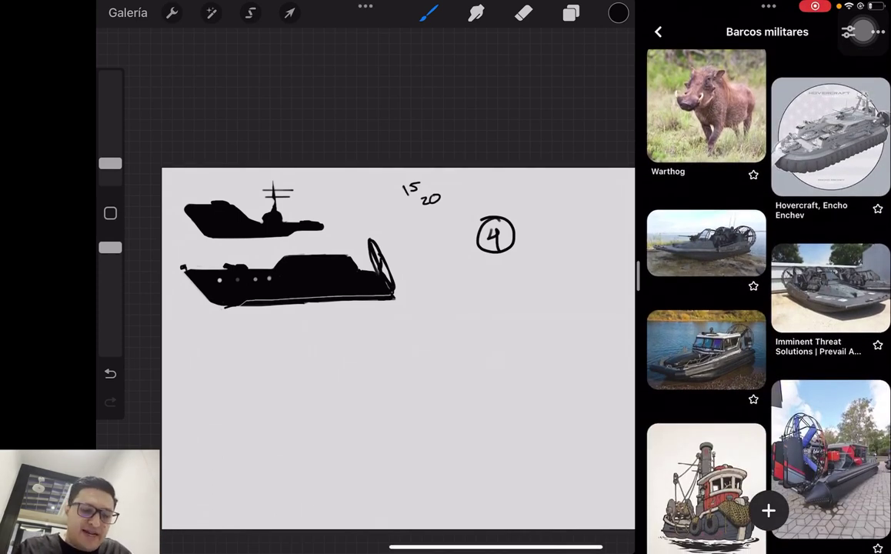
- Sketch the third boat's hatched front, with a vertical line and a small circle, below the silhouettes
scroll(398, 338, up, 1)
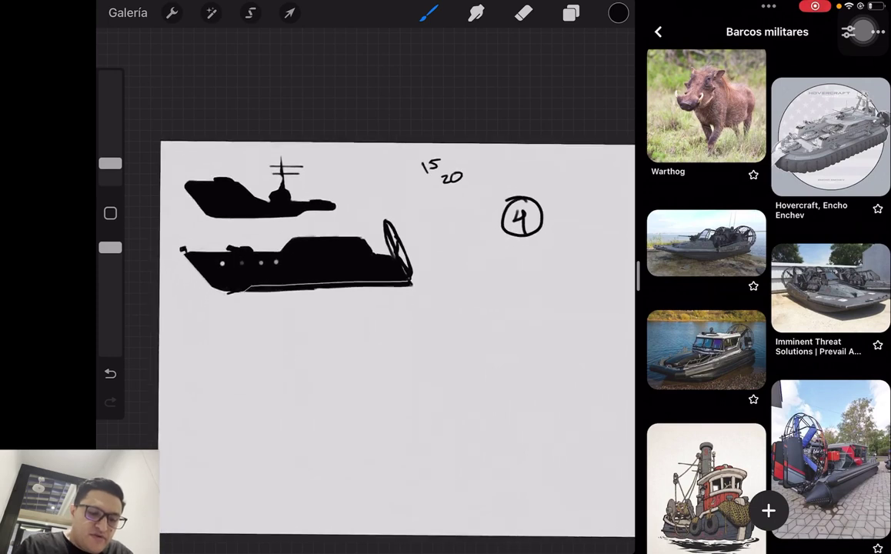
scroll(398, 338, up, 1)
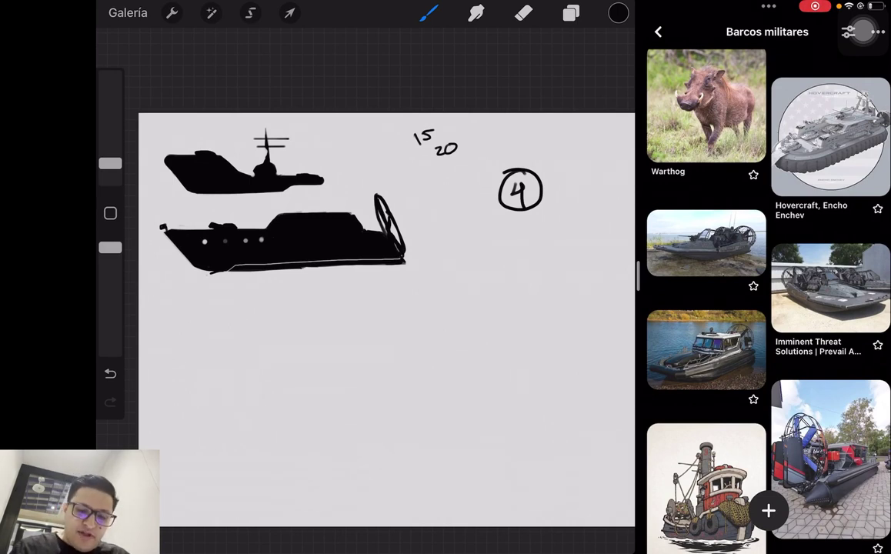
mouse_move(182, 348)
mouse_down()
mouse_move(203, 378)
mouse_move(201, 368)
mouse_move(214, 372)
mouse_up()
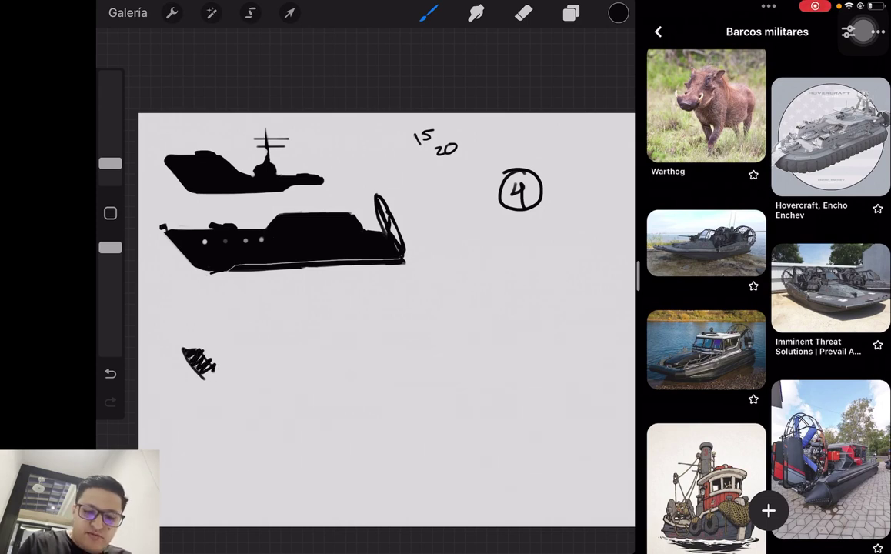
drag(200, 315, 202, 350)
drag(199, 296, 199, 317)
key(ctrl+z)
key(ctrl+z)
key(ctrl+z)
key(ctrl+z)
drag(183, 350, 212, 377)
drag(198, 311, 201, 356)
mouse_move(197, 310)
mouse_down()
mouse_move(230, 317)
mouse_move(246, 352)
mouse_move(201, 343)
mouse_move(243, 348)
mouse_up()
drag(185, 347, 209, 379)
mouse_move(204, 330)
mouse_down()
mouse_move(224, 391)
mouse_move(237, 366)
mouse_move(275, 354)
mouse_up()
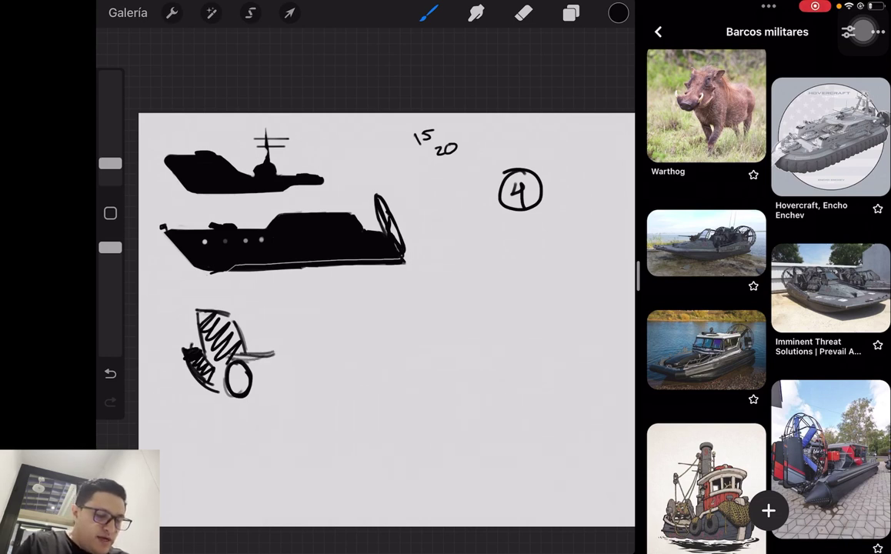
- Draw the long hull and a tall rear tower, then drop black fill into the hull
drag(189, 345, 151, 339)
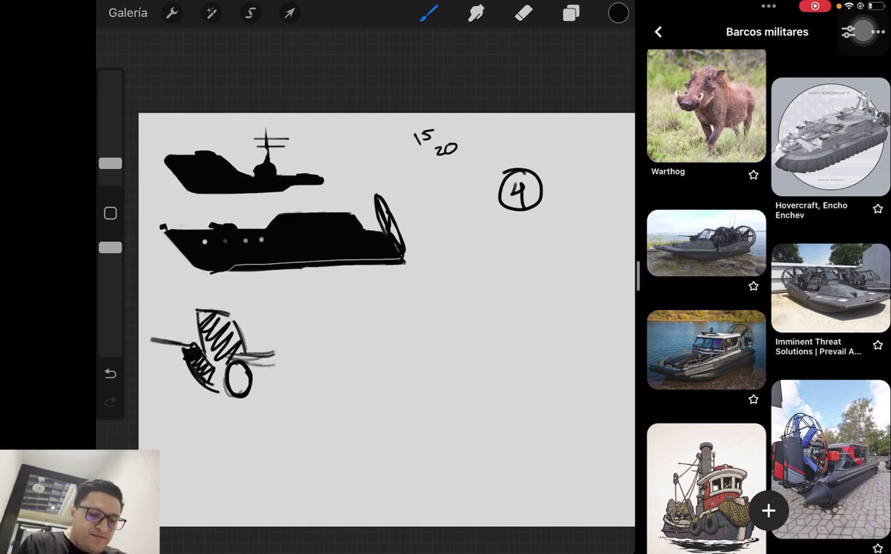
drag(245, 352, 354, 362)
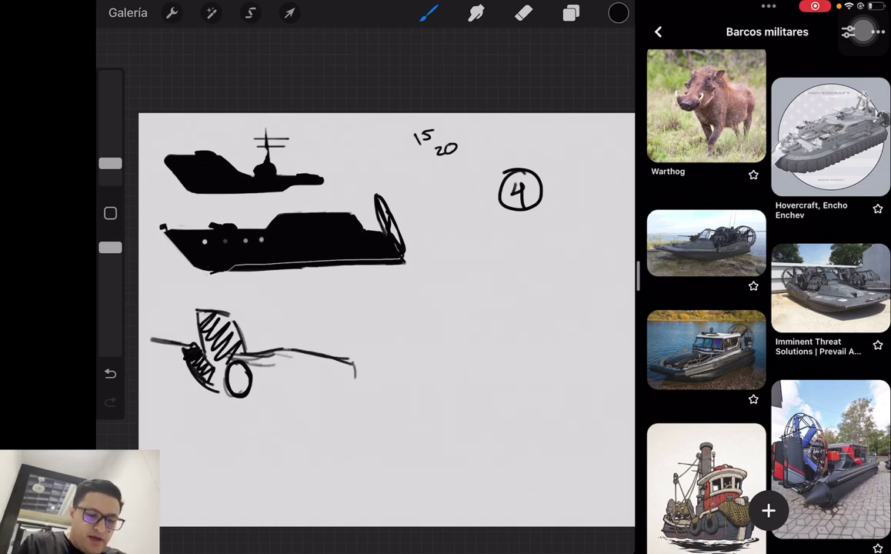
mouse_move(246, 385)
mouse_down()
mouse_move(356, 376)
mouse_move(331, 342)
mouse_move(347, 283)
mouse_move(373, 283)
mouse_move(351, 358)
mouse_up()
mouse_move(364, 283)
mouse_down()
mouse_move(365, 360)
mouse_move(355, 361)
mouse_move(368, 362)
mouse_up()
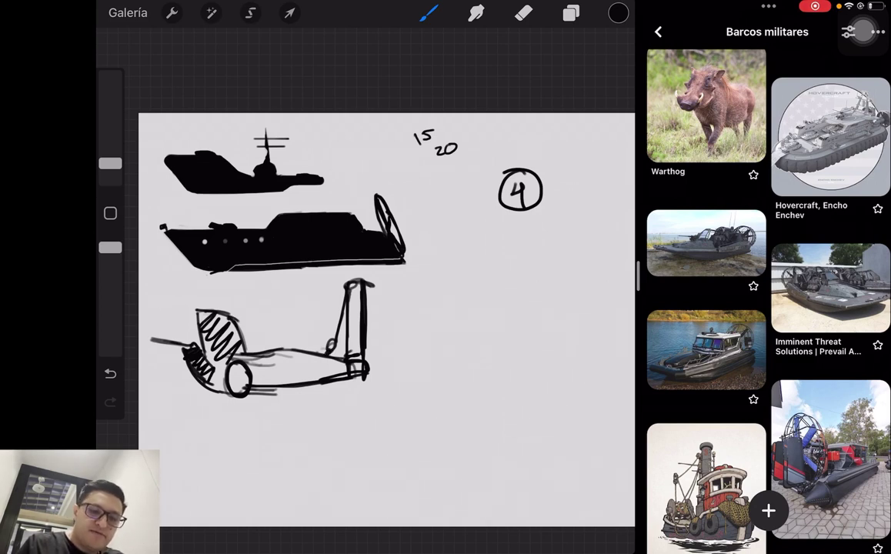
drag(619, 12, 292, 366)
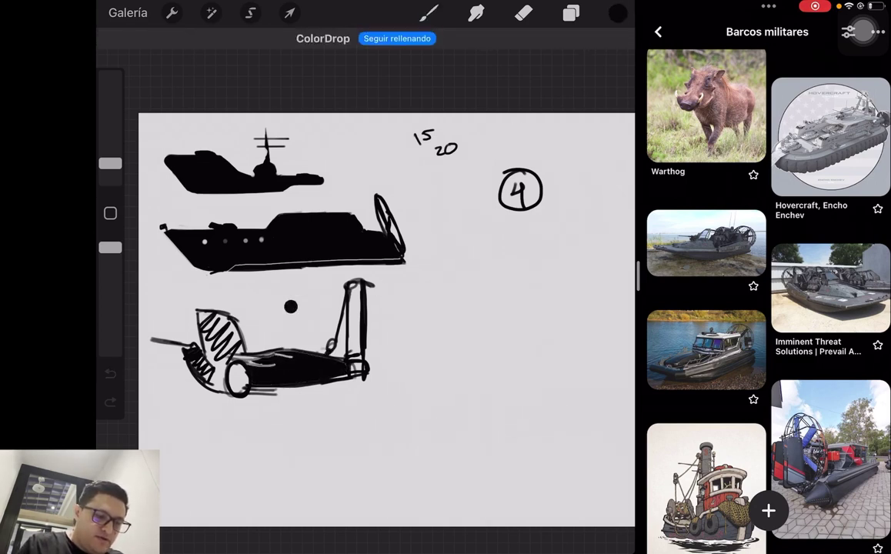
- Fill the white gaps in the hatched front black and reshape it into a curved rim
click(198, 335)
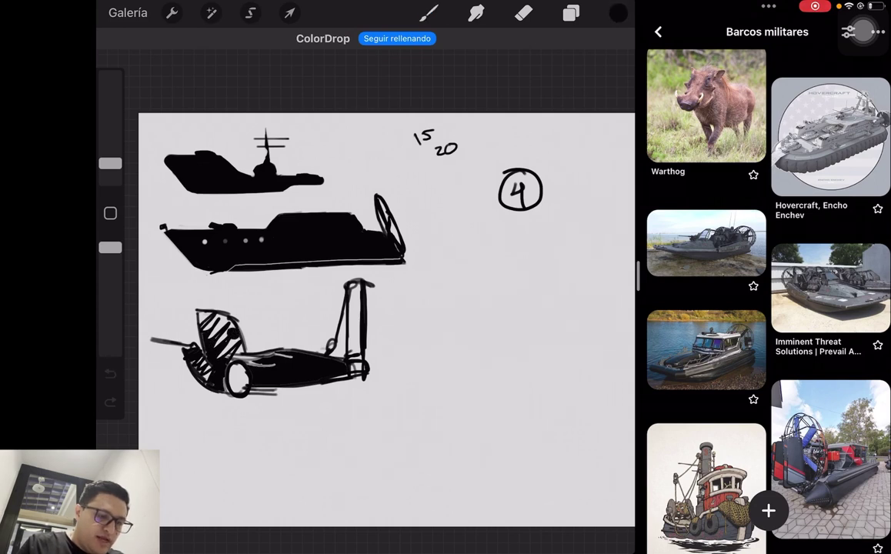
click(213, 340)
click(214, 338)
click(217, 344)
click(219, 346)
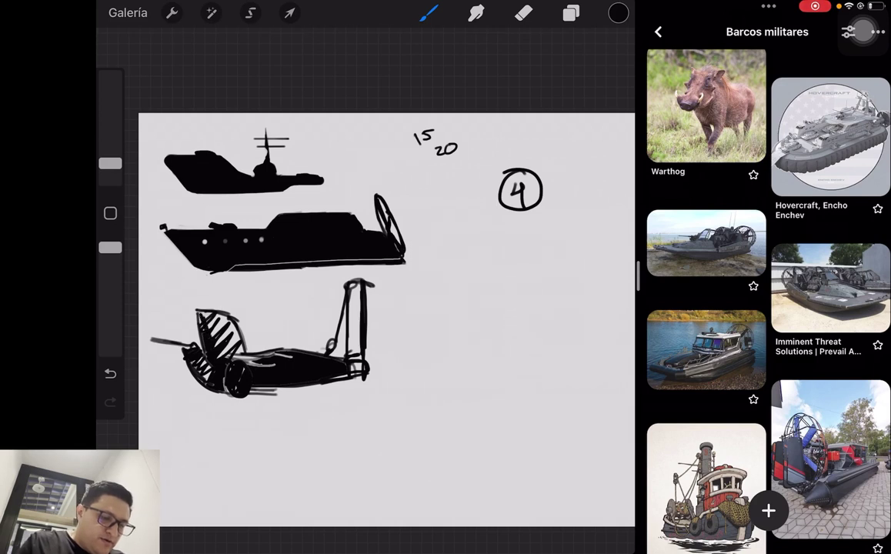
drag(197, 308, 231, 354)
mouse_move(228, 315)
mouse_down()
mouse_move(242, 356)
mouse_move(234, 354)
mouse_up()
drag(210, 311, 231, 339)
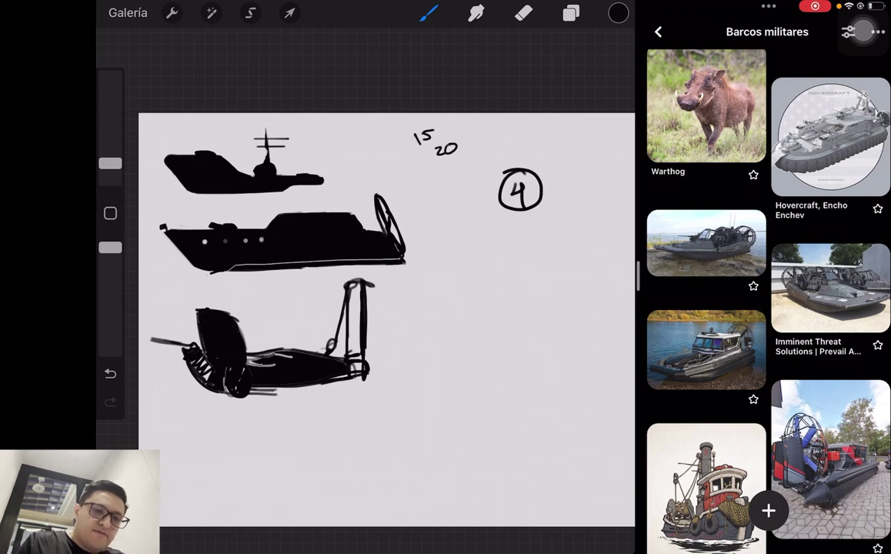
- Trim the front panel's outline and faint marks with the eraser at 3%
click(524, 13)
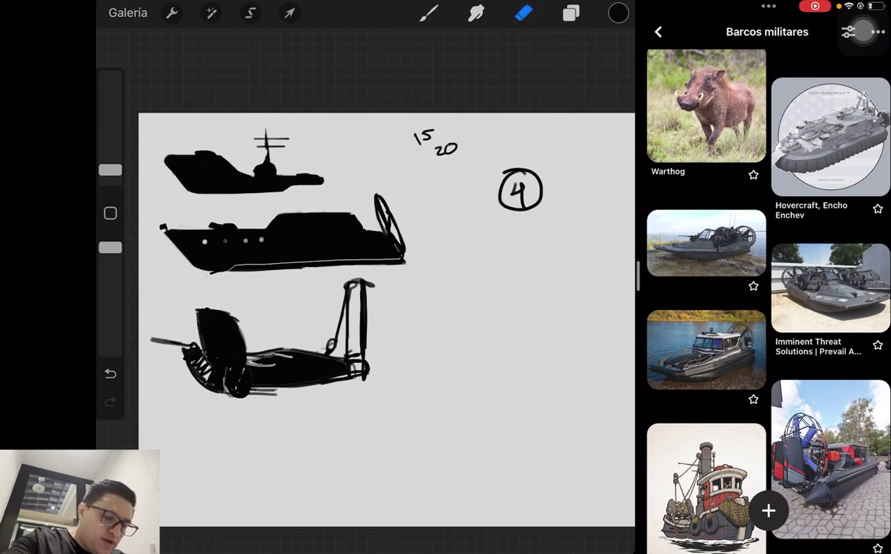
drag(110, 170, 110, 158)
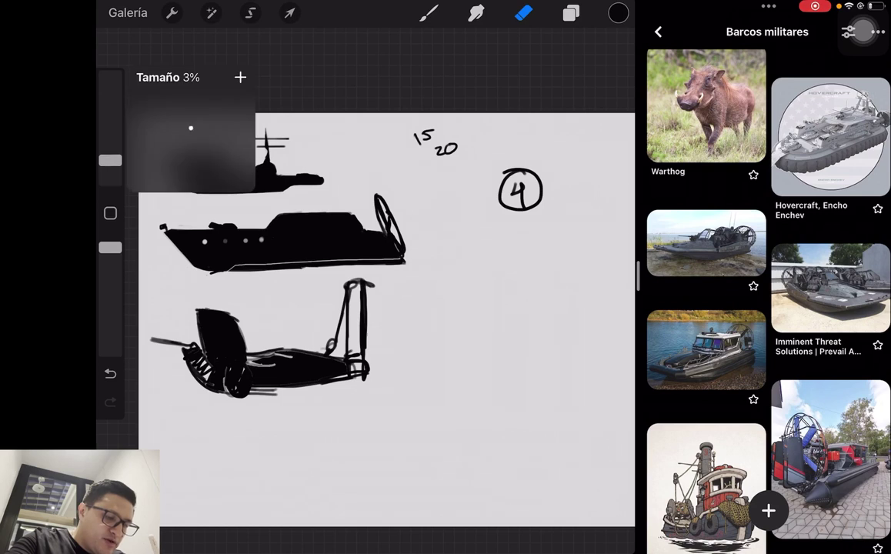
drag(197, 309, 238, 317)
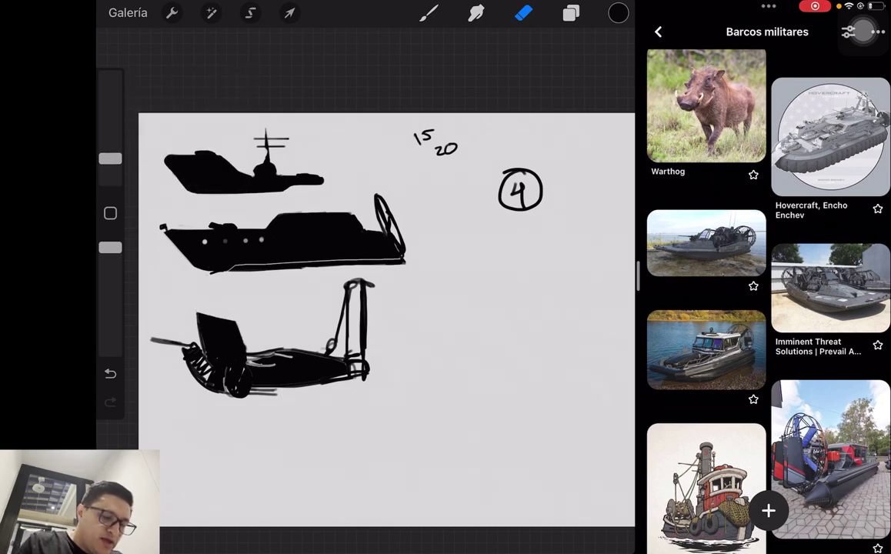
drag(199, 314, 240, 324)
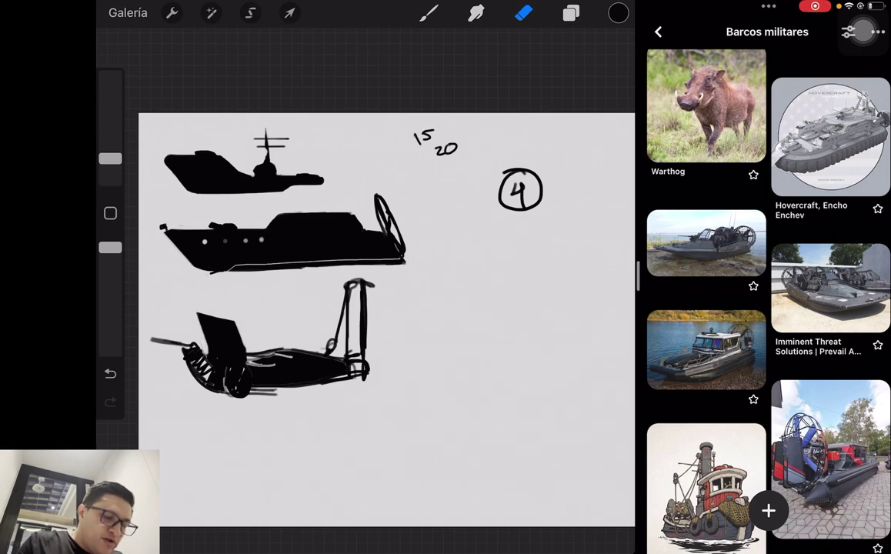
drag(162, 316, 184, 343)
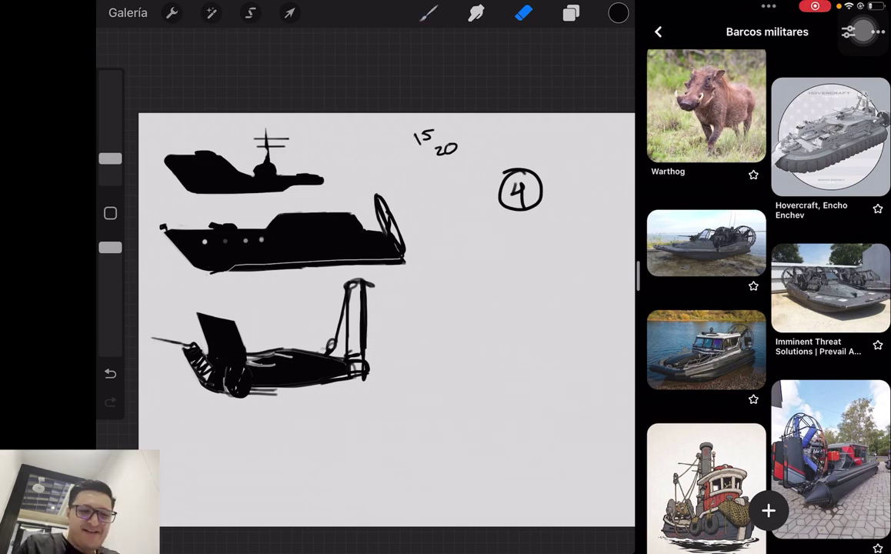
- Fill small white gaps in the third boat and erase its upright front panel
key(b)
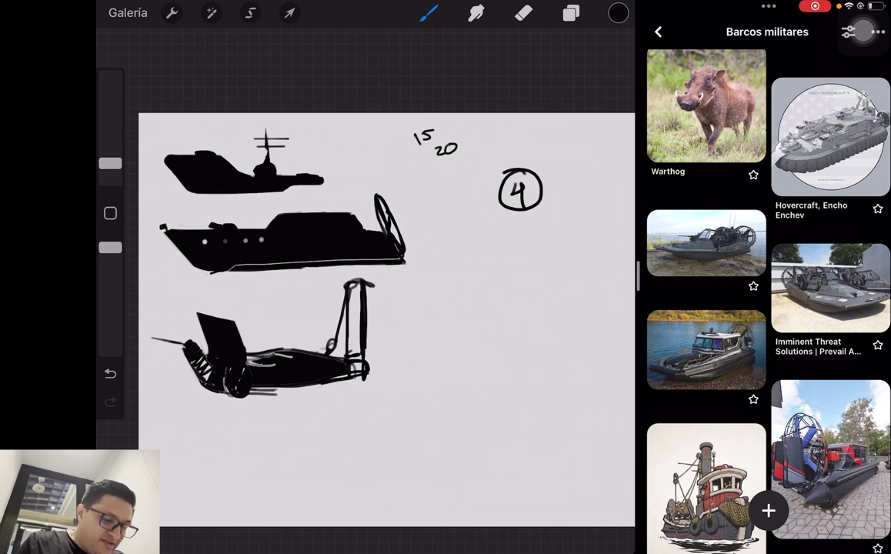
drag(205, 360, 209, 377)
drag(185, 326, 191, 341)
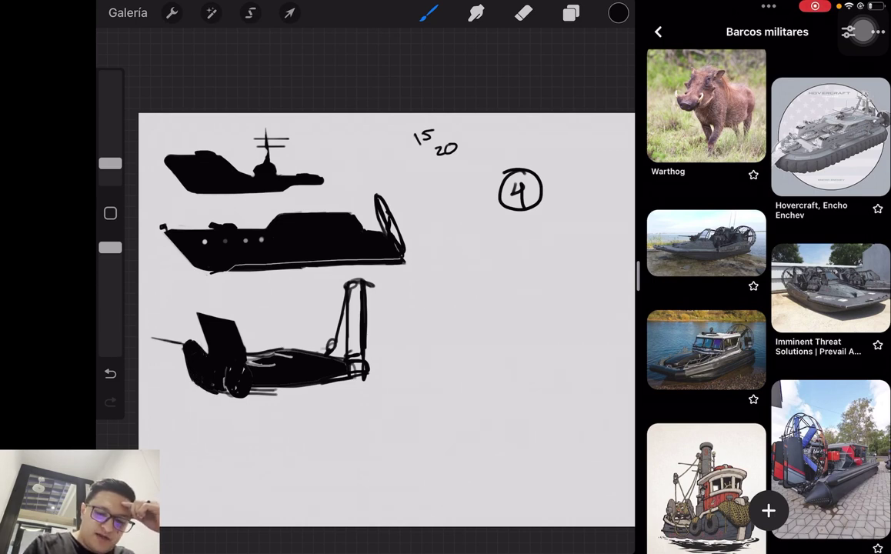
click(523, 12)
mouse_move(204, 315)
mouse_down()
mouse_move(229, 331)
mouse_move(231, 324)
mouse_move(220, 329)
mouse_move(231, 337)
mouse_move(223, 343)
mouse_move(223, 317)
mouse_move(246, 348)
mouse_move(309, 346)
mouse_up()
- Paint the third boat's hull and rear tower solid black
click(429, 12)
drag(226, 353, 317, 345)
drag(255, 352, 283, 348)
drag(242, 354, 277, 352)
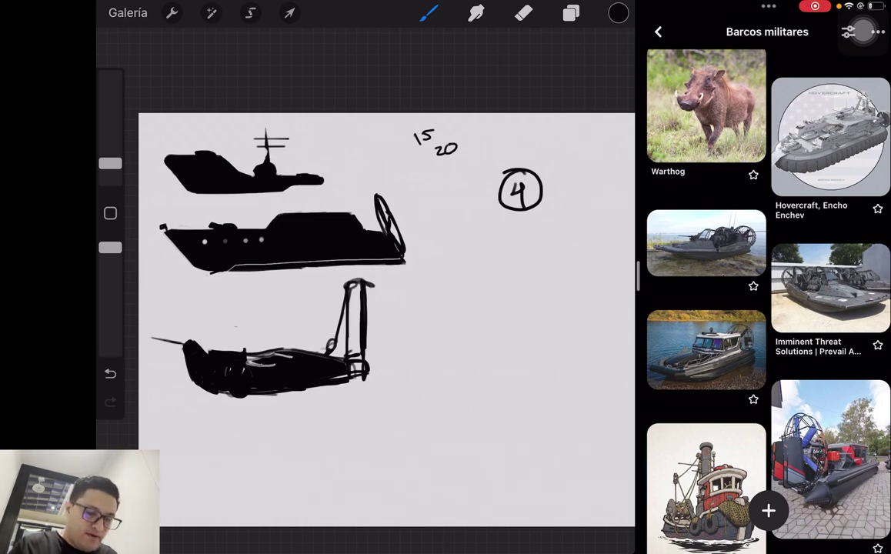
drag(228, 355, 332, 351)
drag(277, 351, 326, 348)
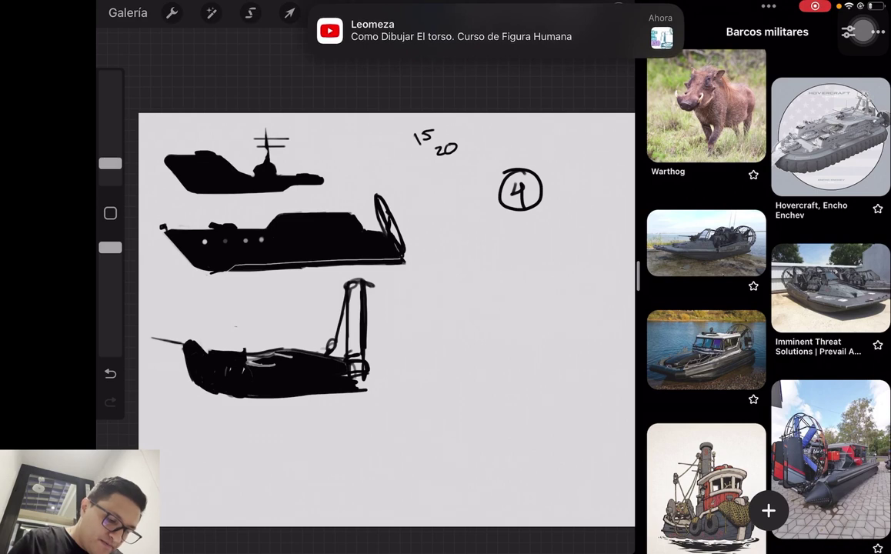
drag(265, 359, 328, 349)
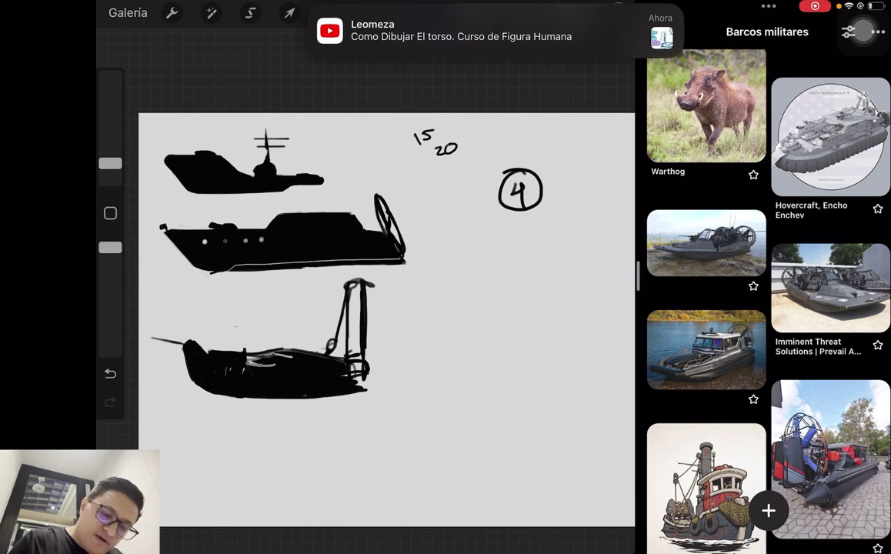
drag(247, 360, 275, 362)
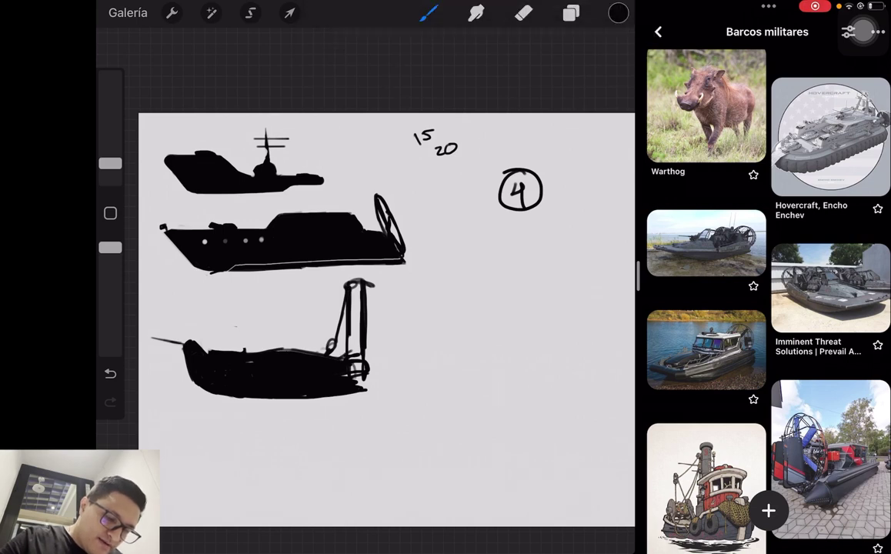
drag(356, 283, 359, 383)
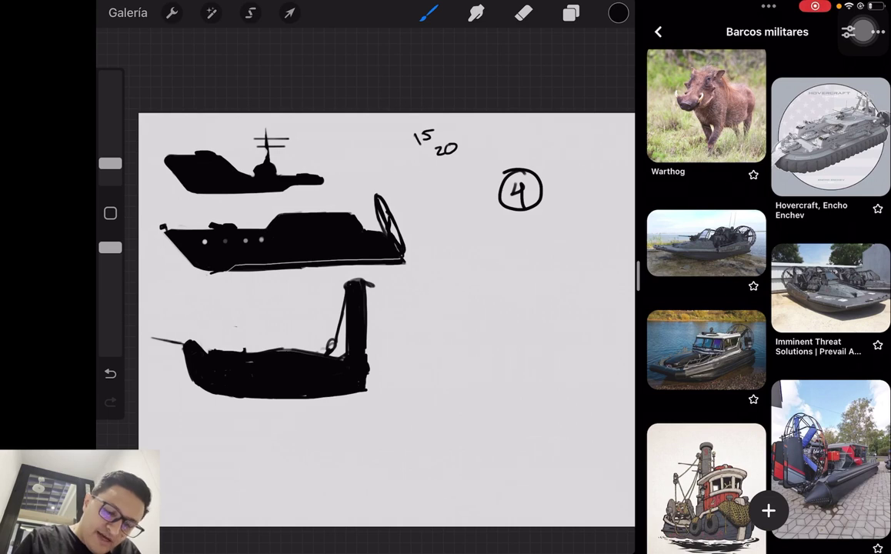
key(e)
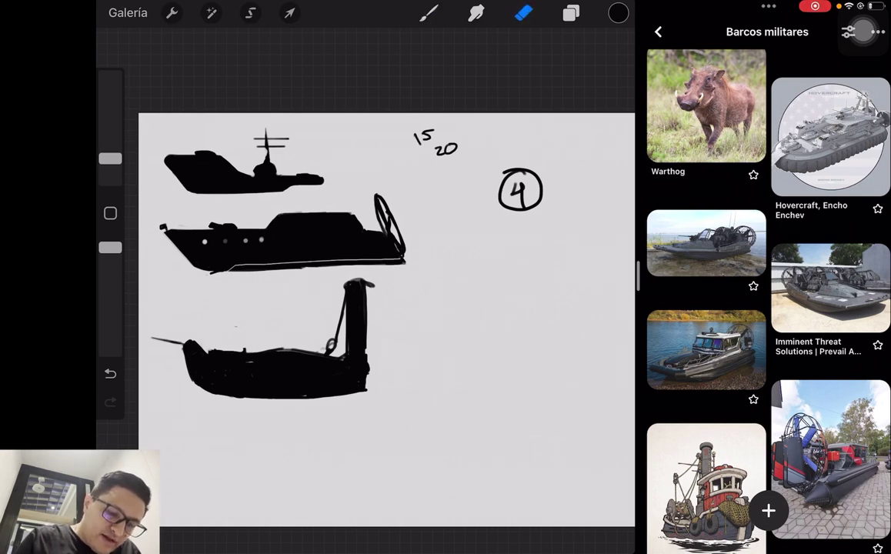
- Erase white oval portholes into the bottom hull at 2% eraser size, undoing a misplaced one
drag(224, 367, 226, 377)
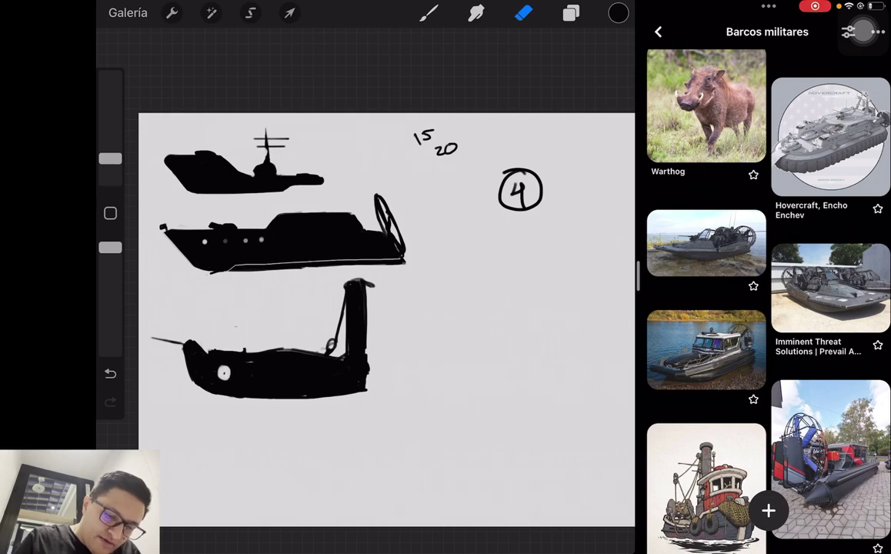
drag(259, 367, 258, 379)
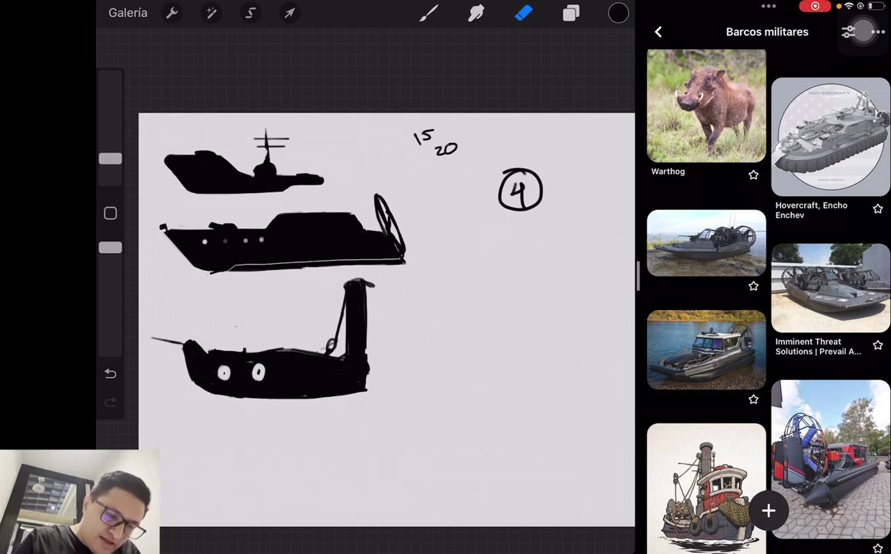
drag(110, 158, 110, 173)
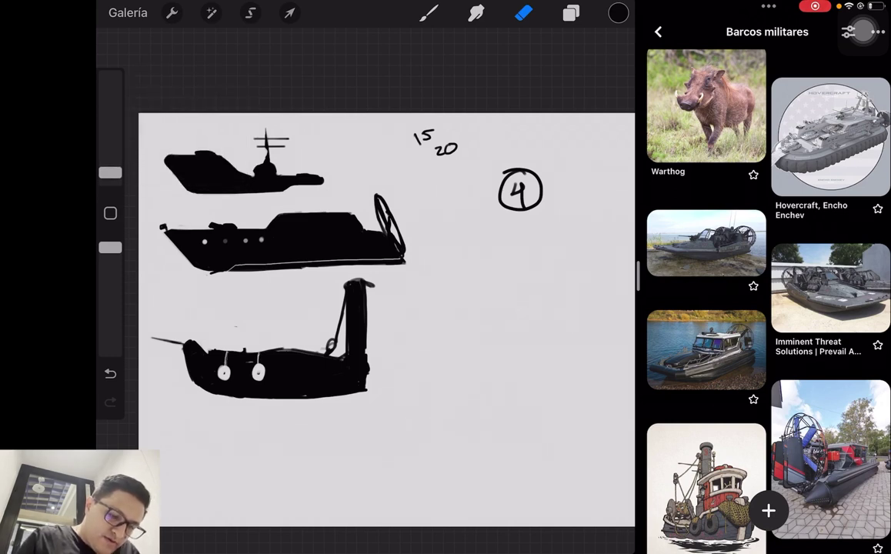
drag(110, 172, 110, 165)
mouse_move(291, 365)
mouse_down()
mouse_move(289, 379)
mouse_move(297, 378)
mouse_up()
key(ctrl+z)
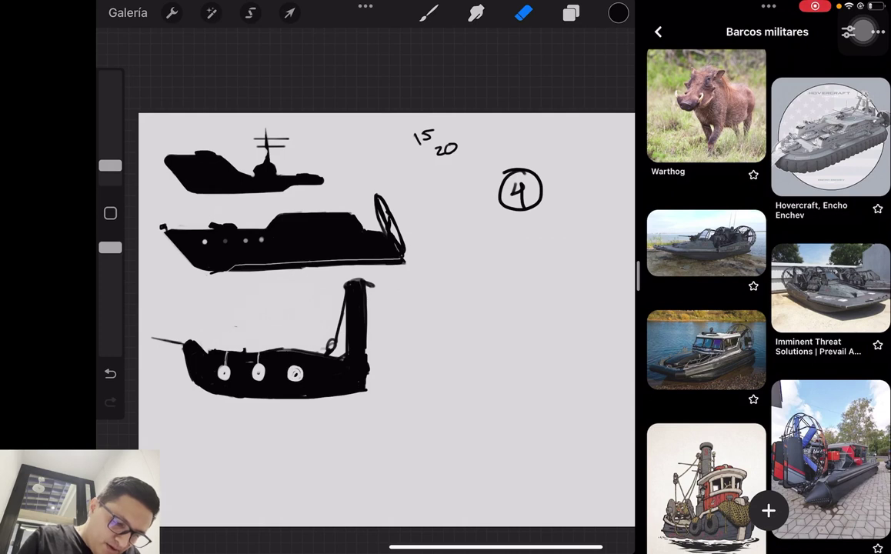
- Tidy the bottom boat's bow edge and lower hull edge with the eraser
key(b)
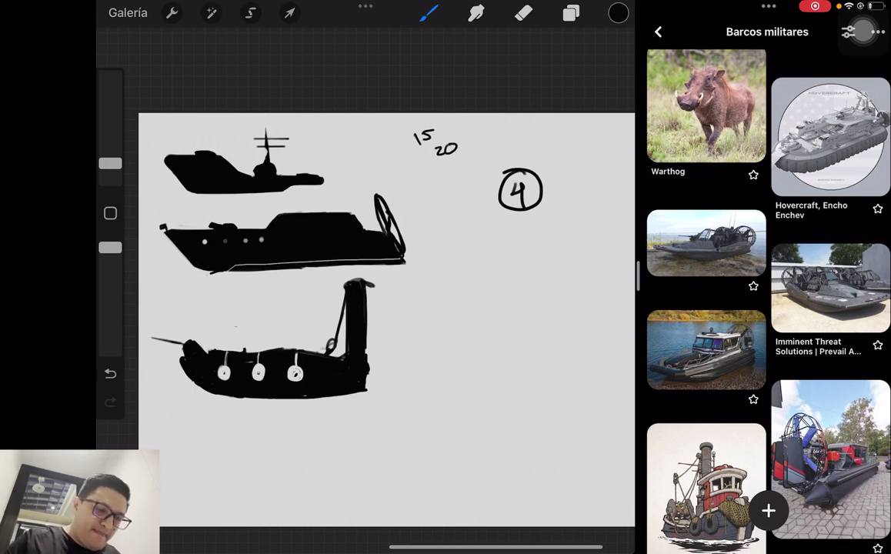
key(e)
drag(171, 341, 193, 354)
drag(209, 396, 340, 398)
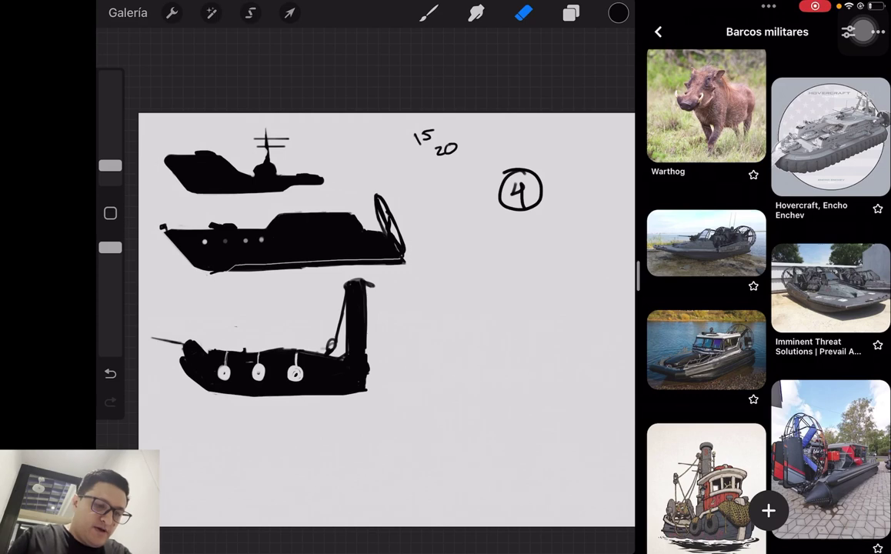
- Draw a solid black cabin on the bottom boat's deck, extending its roof left
click(429, 12)
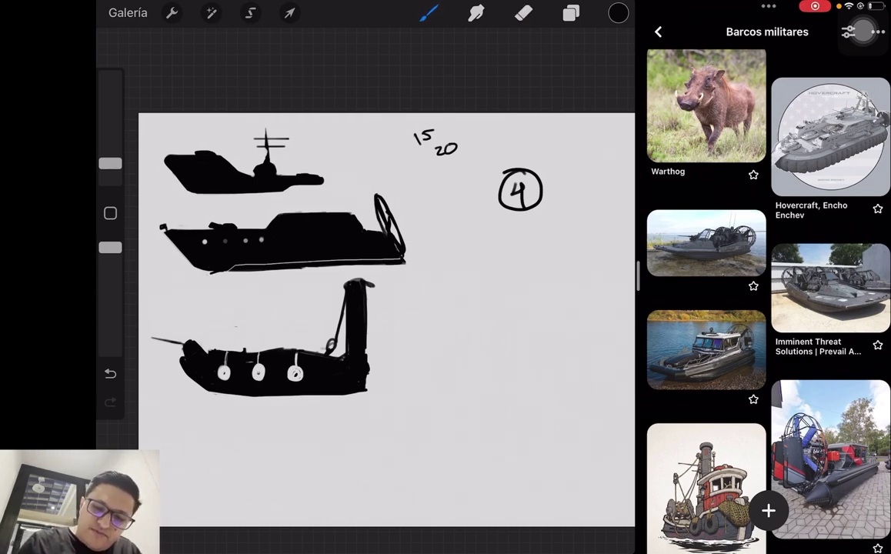
scroll(768, 308, down, 2)
scroll(768, 308, down, 5)
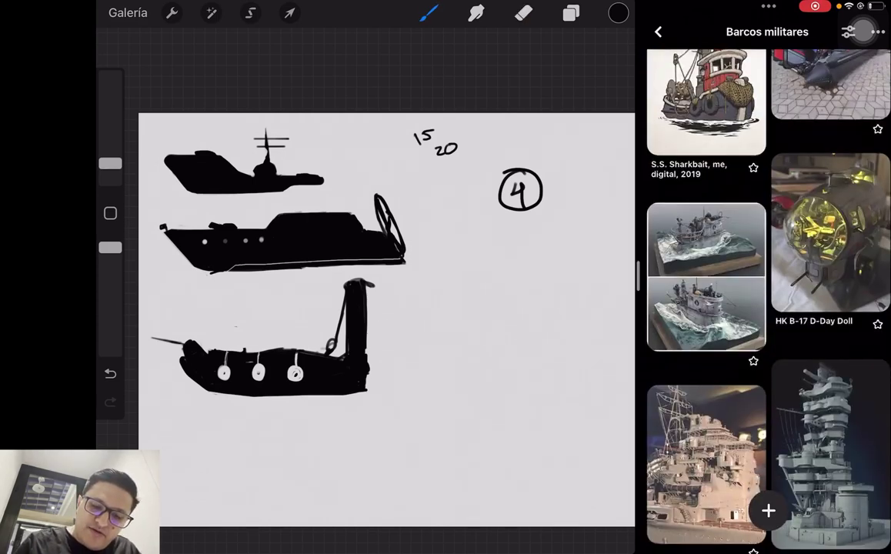
scroll(768, 308, down, 5)
scroll(768, 308, down, 5)
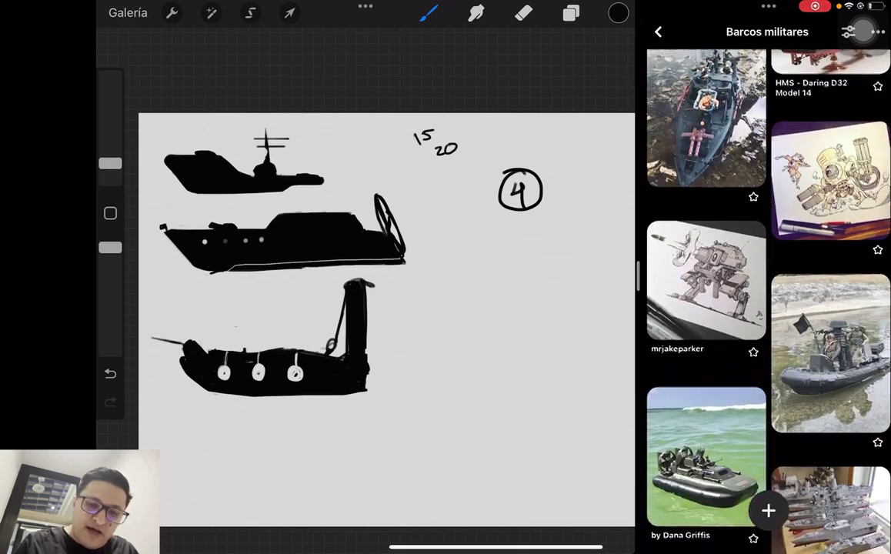
scroll(768, 308, down, 3)
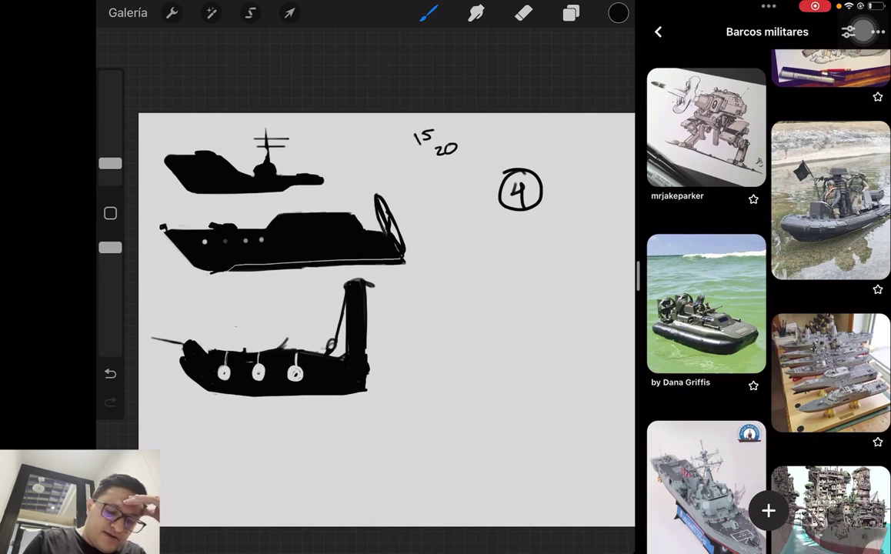
drag(287, 332, 317, 331)
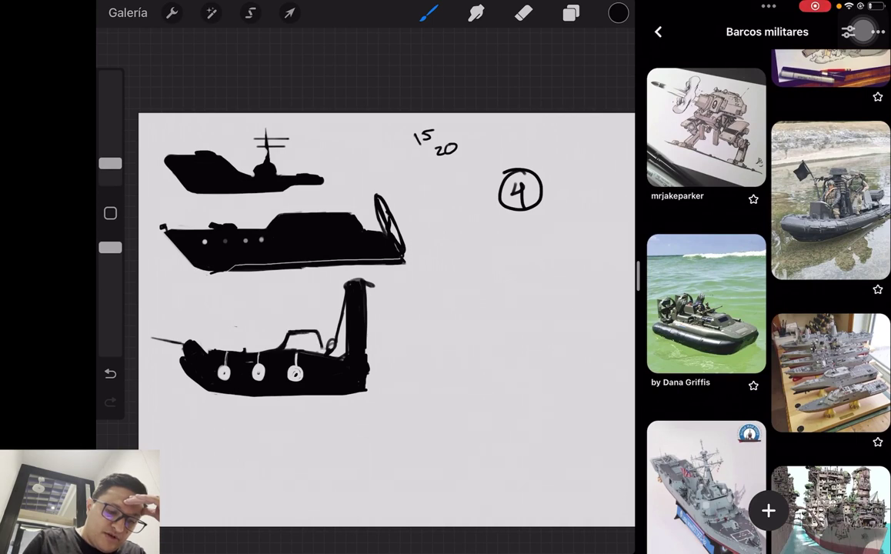
drag(287, 338, 319, 334)
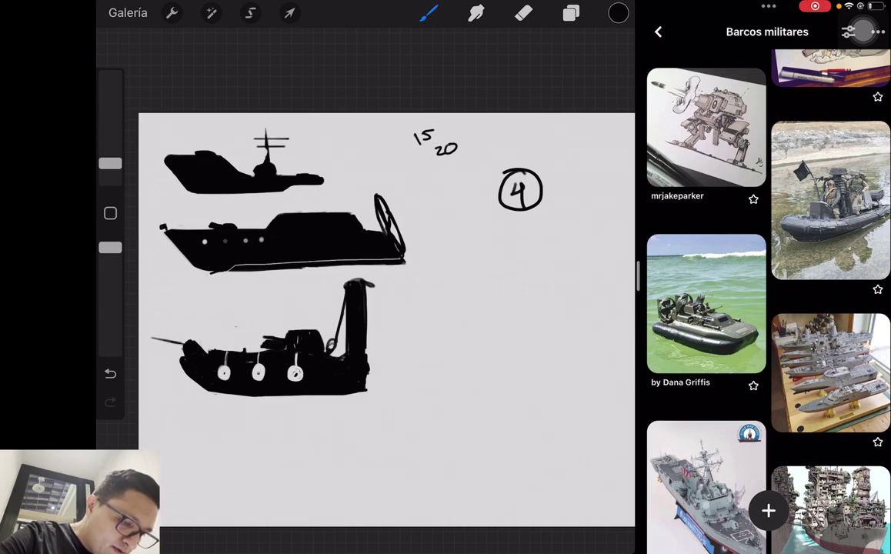
drag(266, 337, 291, 333)
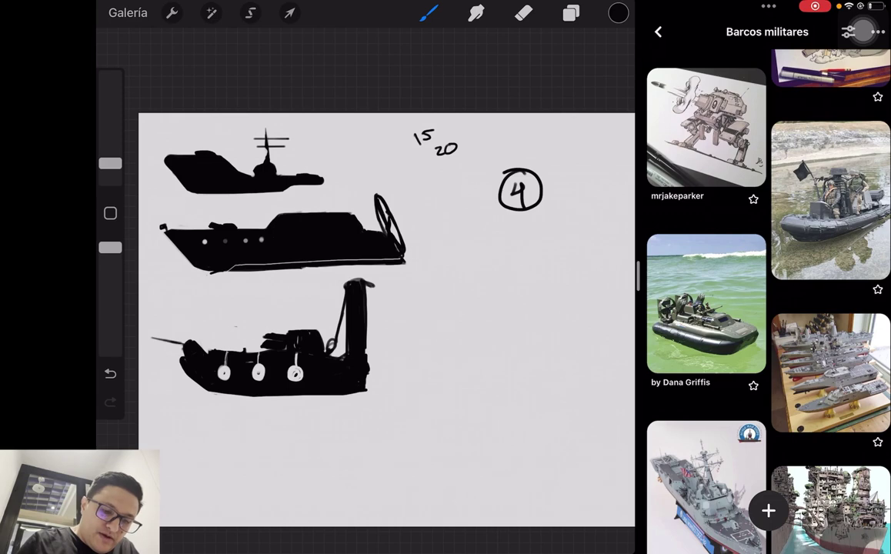
scroll(768, 301, up, 10)
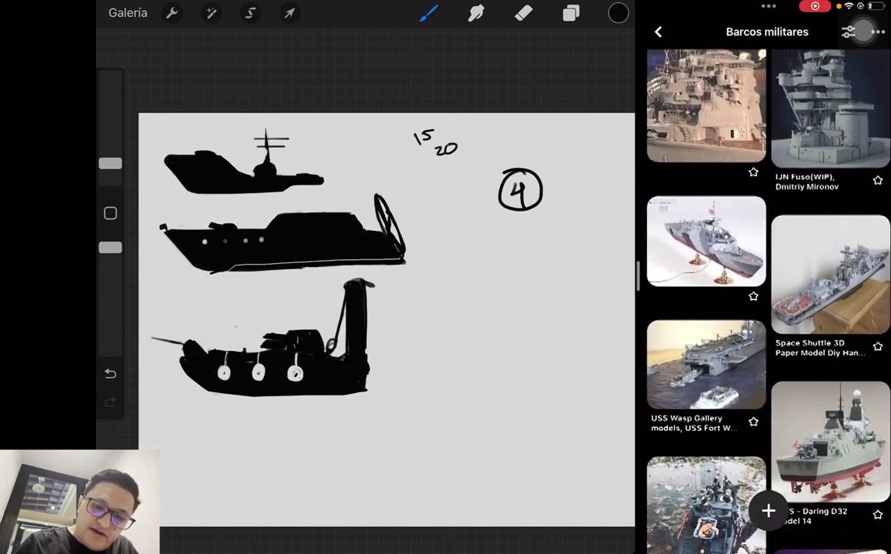
scroll(769, 300, up, 5)
scroll(768, 300, up, 5)
scroll(769, 300, up, 3)
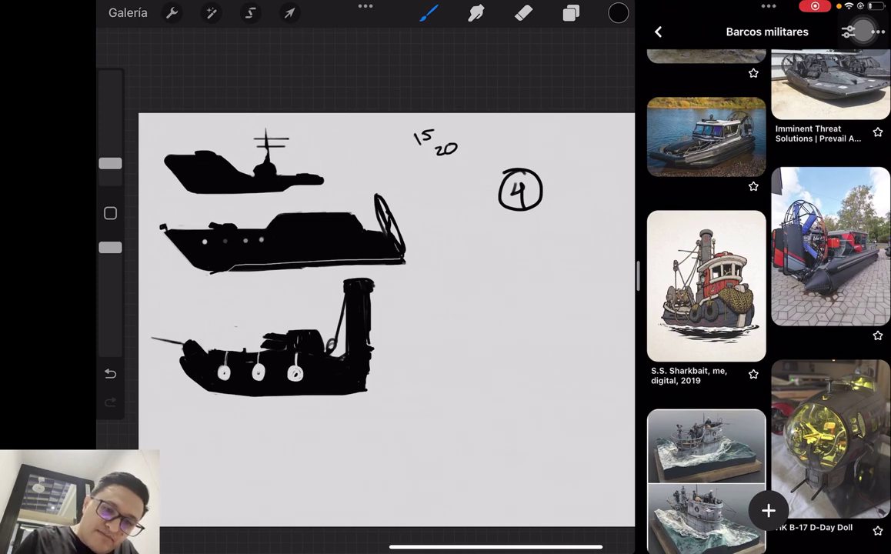
scroll(768, 301, down, 10)
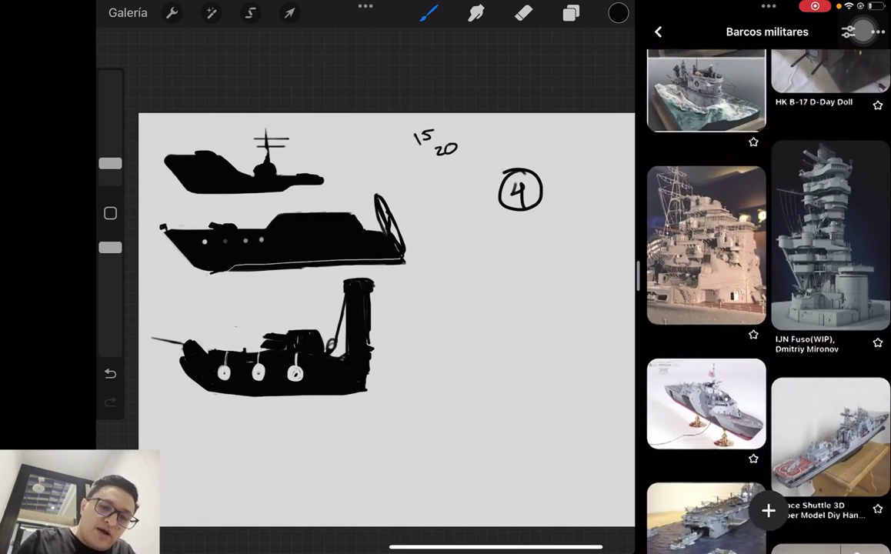
- Paint a long barrel jutting right from the bottom boat and label the boats S, M and B
scroll(768, 300, down, 2)
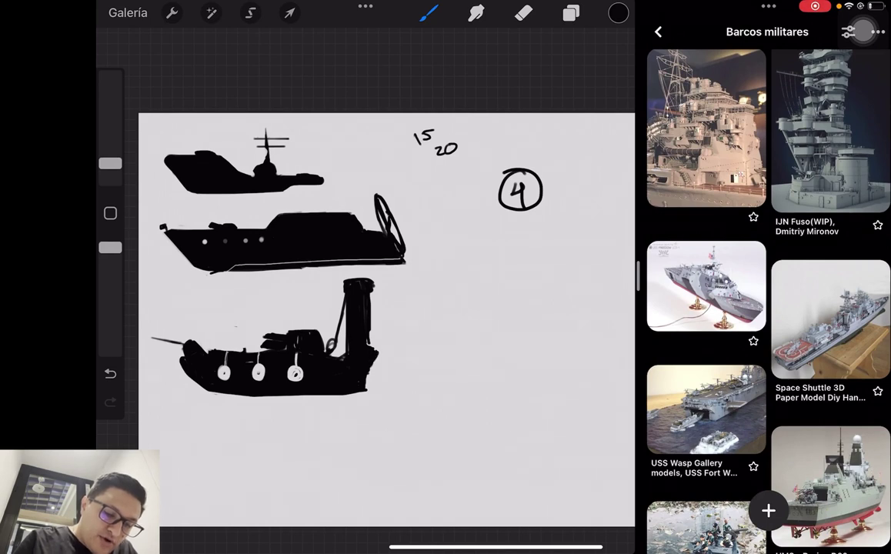
drag(377, 352, 467, 351)
click(524, 13)
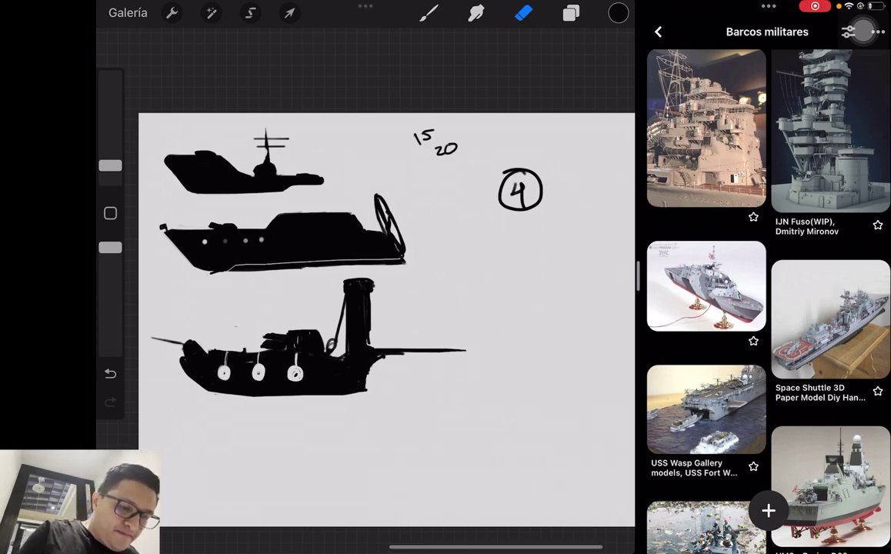
click(429, 13)
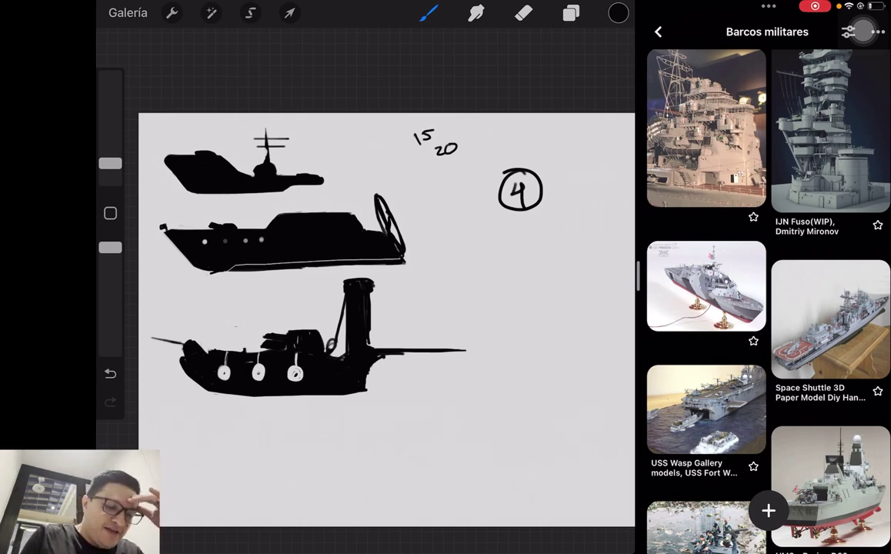
drag(316, 137, 314, 144)
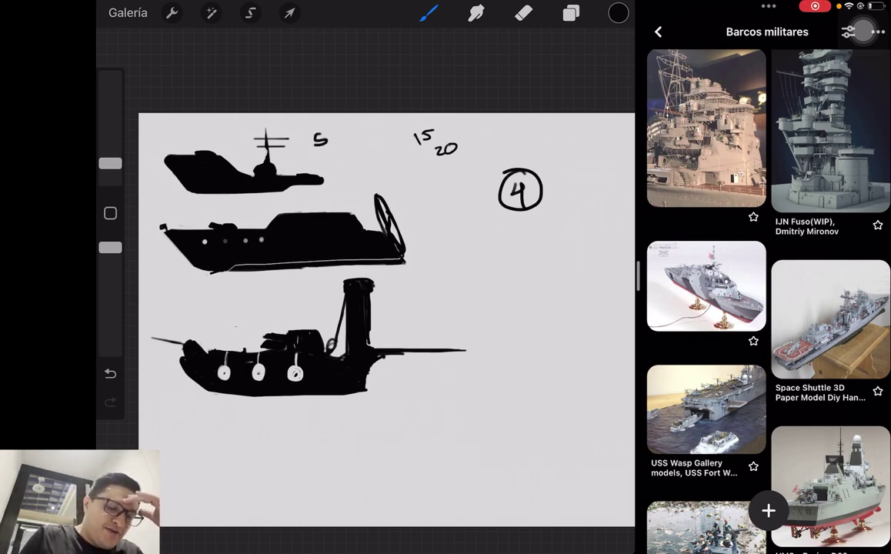
drag(486, 343, 486, 360)
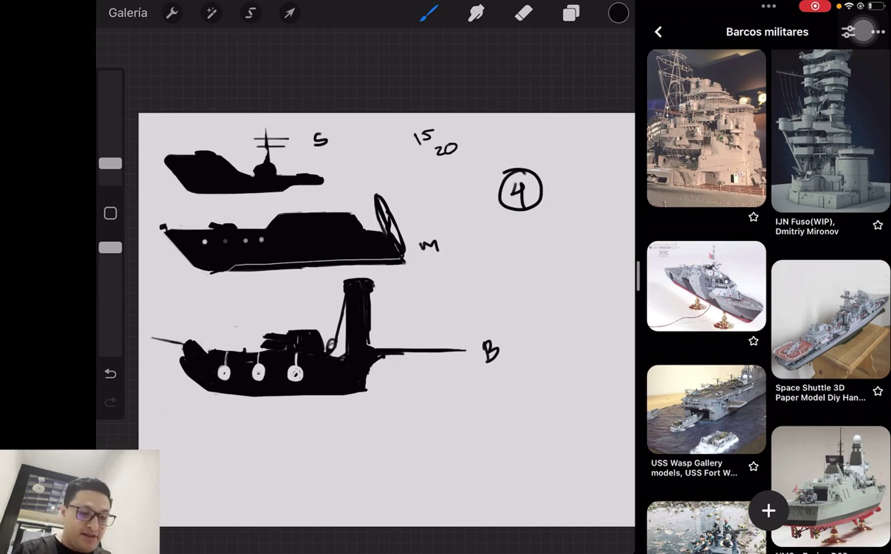
- Shrink all three boats and their notes uniformly with Transform
click(289, 12)
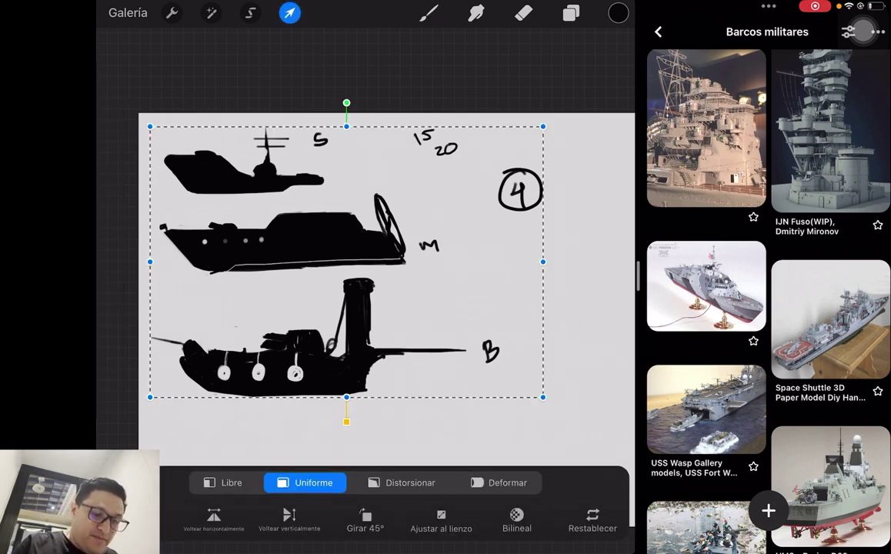
mouse_move(542, 397)
mouse_down()
mouse_move(444, 328)
mouse_move(454, 336)
mouse_up()
click(429, 13)
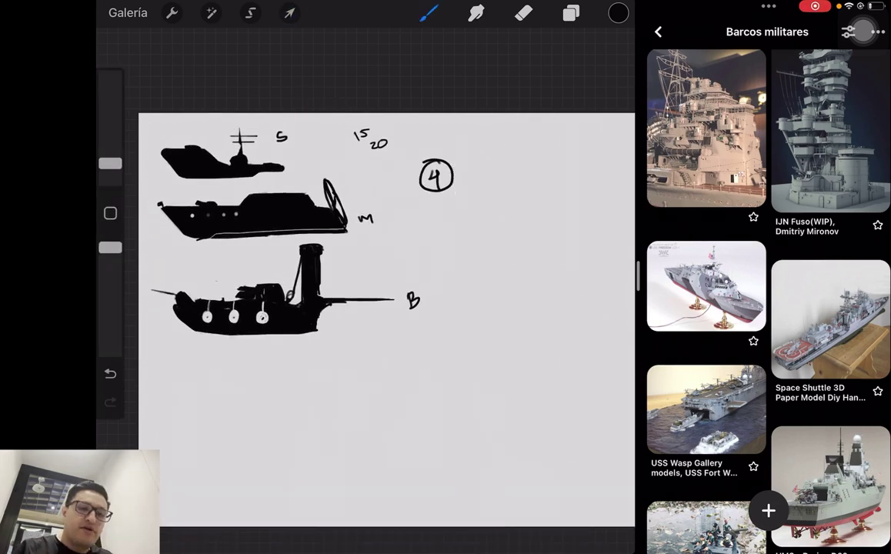
scroll(768, 300, down, 2)
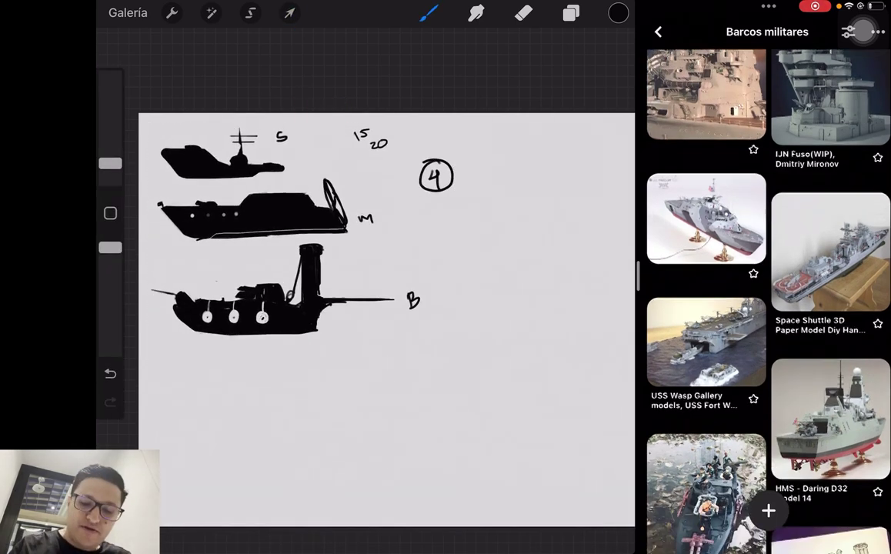
scroll(768, 300, down, 5)
scroll(768, 300, down, 10)
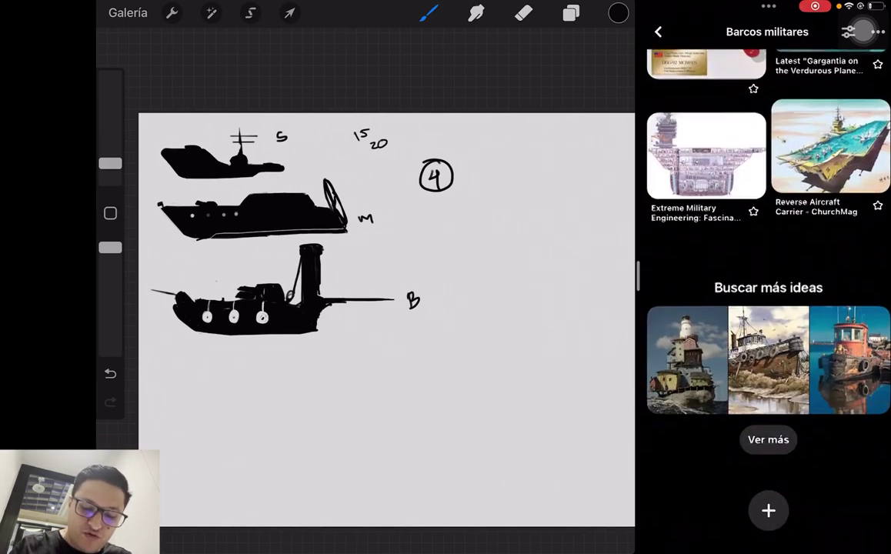
scroll(768, 300, up, 3)
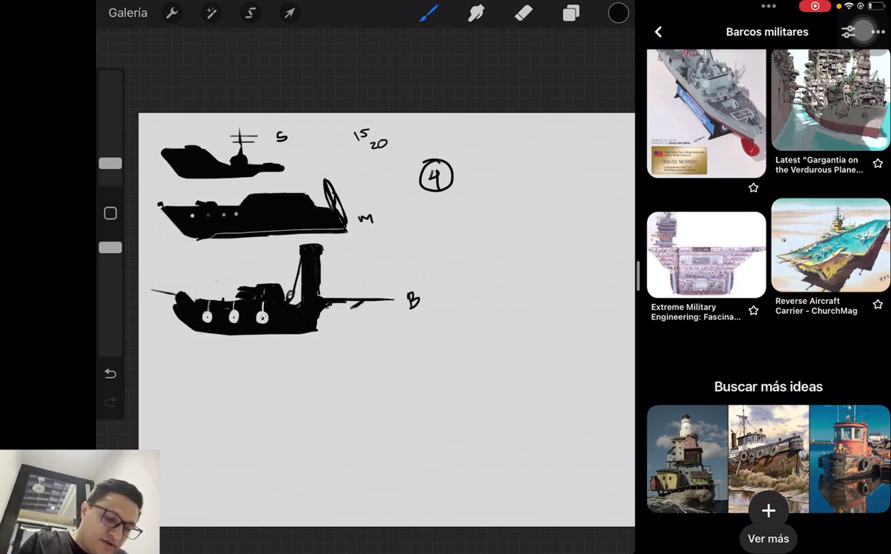
- Add a small bracket detail to the big boat's barrel, touching up with the eraser
drag(360, 302, 358, 307)
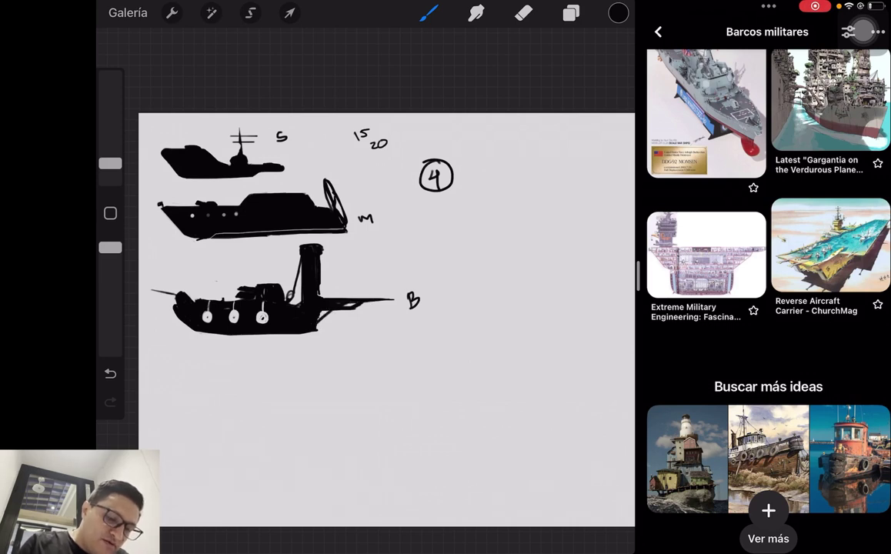
click(523, 12)
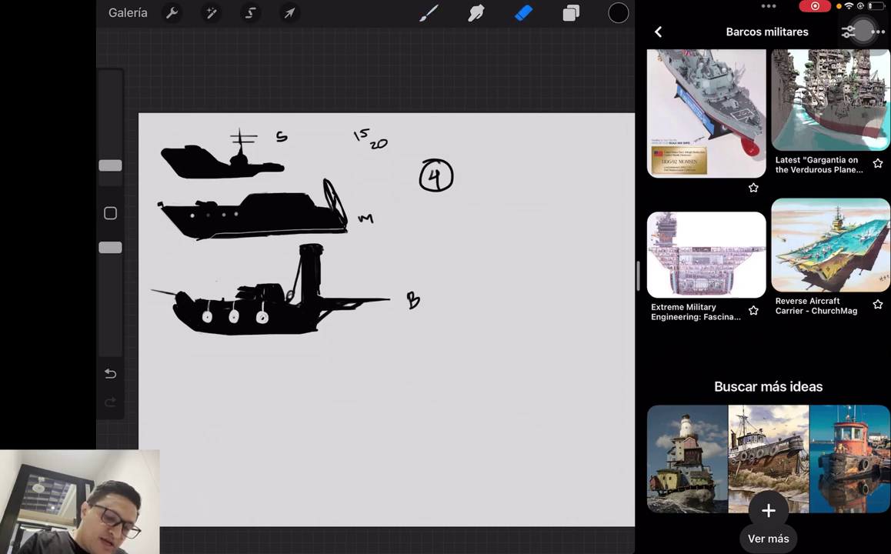
click(429, 12)
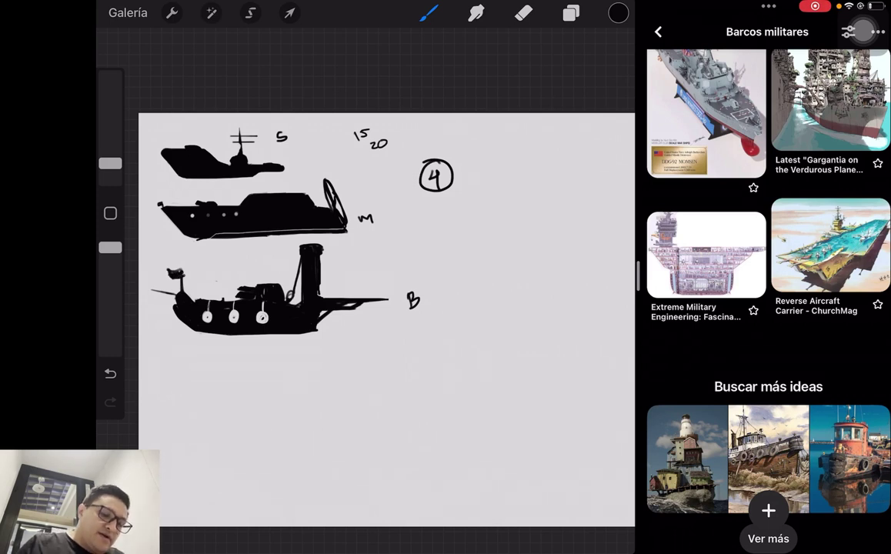
click(524, 13)
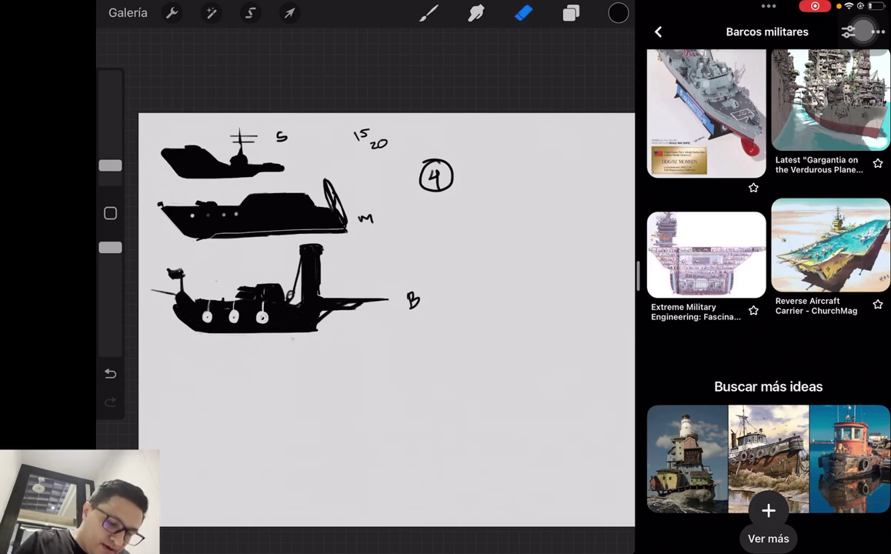
click(429, 12)
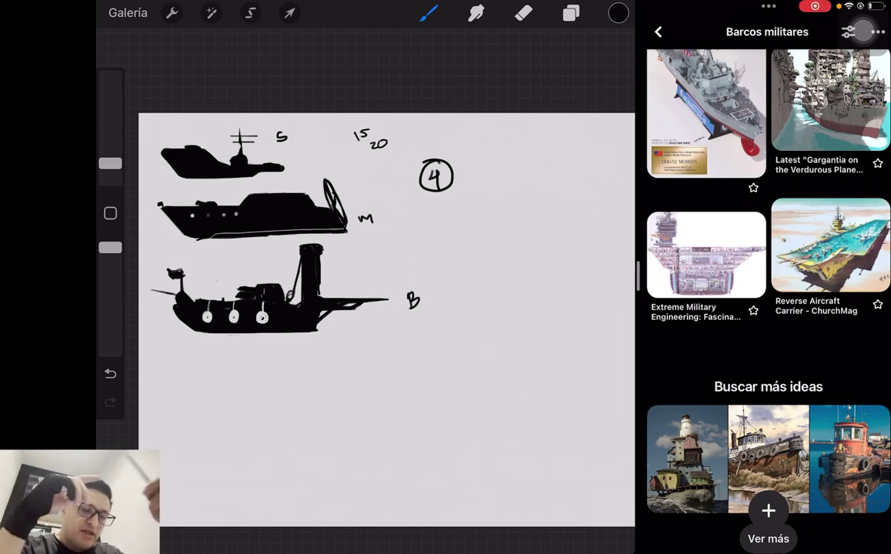
scroll(768, 300, down, 3)
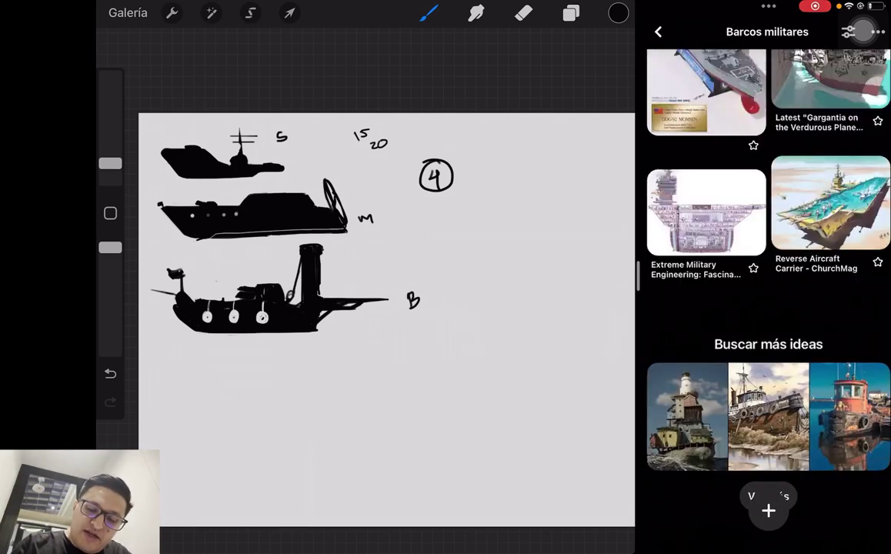
scroll(768, 300, down, 5)
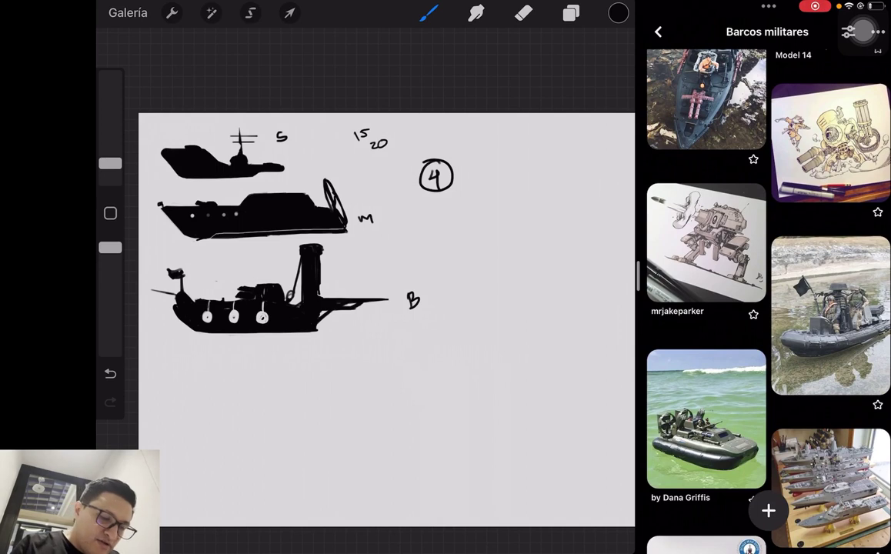
drag(314, 370, 419, 370)
drag(312, 397, 419, 396)
mouse_move(391, 341)
mouse_down()
mouse_move(393, 377)
mouse_move(421, 340)
mouse_up()
drag(421, 339, 421, 374)
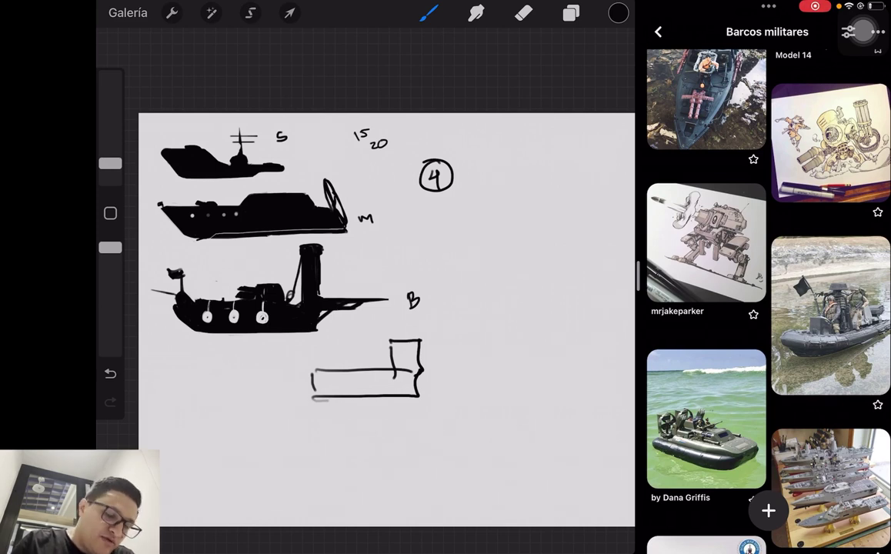
drag(265, 264, 274, 255)
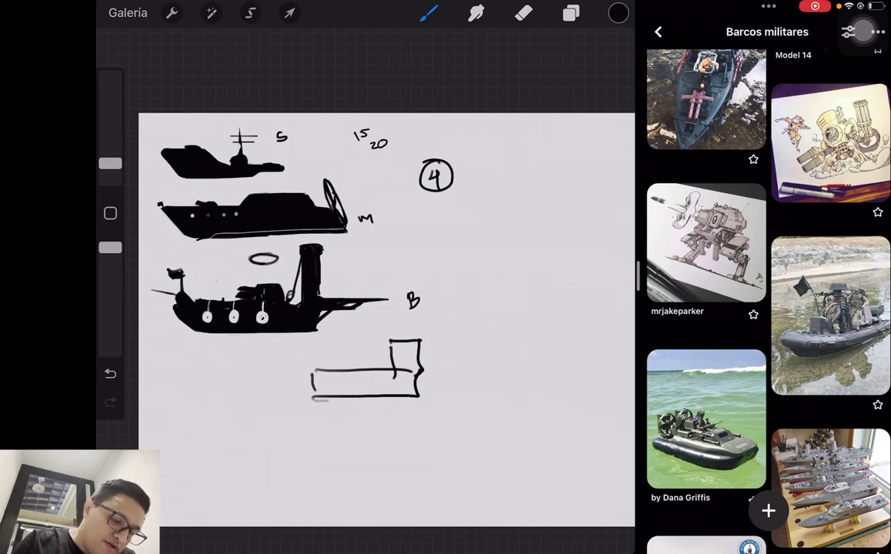
drag(618, 12, 264, 259)
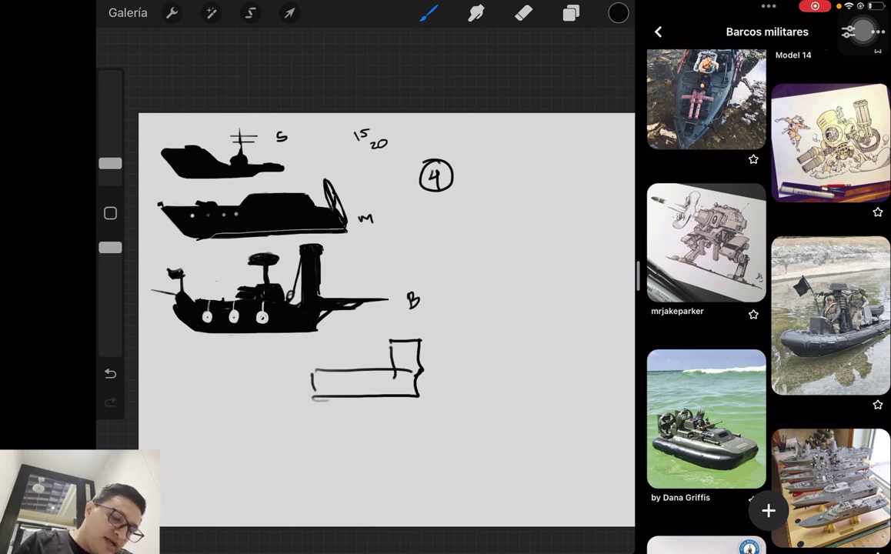
key(ctrl+z)
key(ctrl+z)
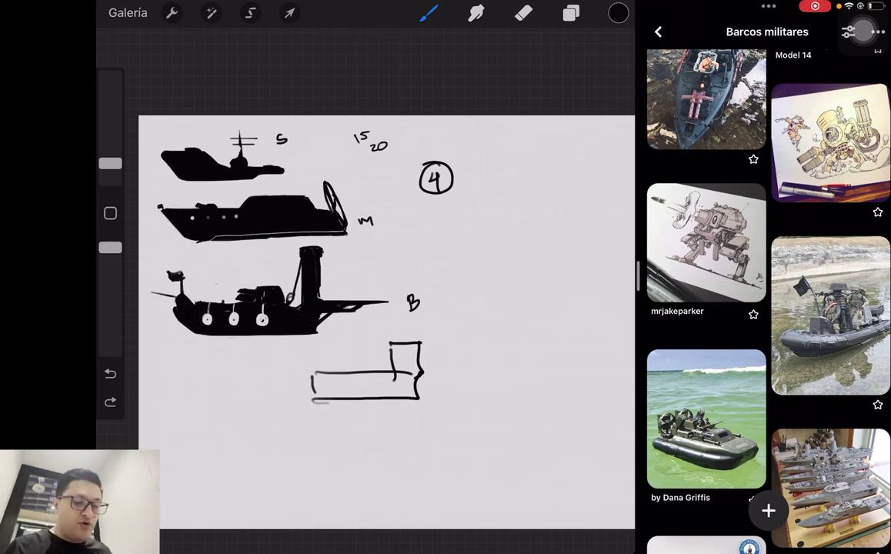
key(e)
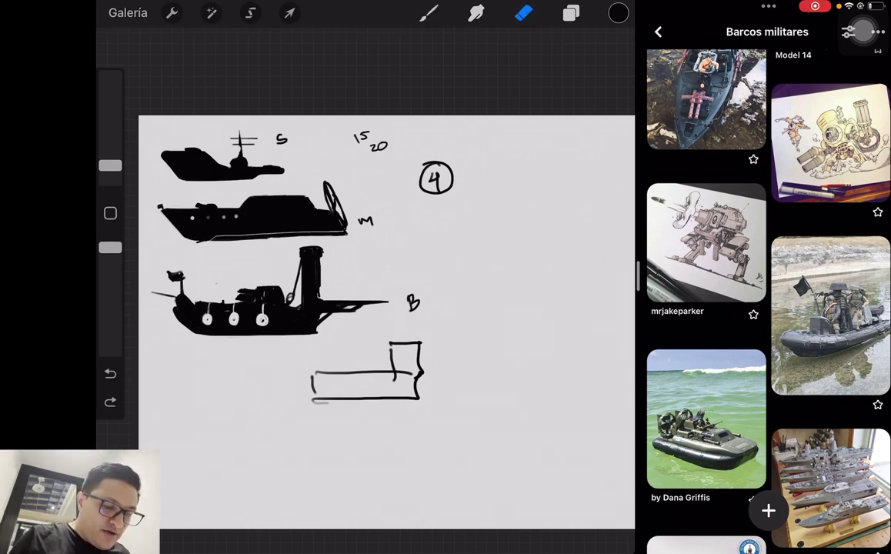
drag(110, 165, 110, 134)
mouse_move(314, 385)
mouse_down()
mouse_move(377, 372)
mouse_move(404, 351)
mouse_up()
drag(369, 398, 420, 374)
key(b)
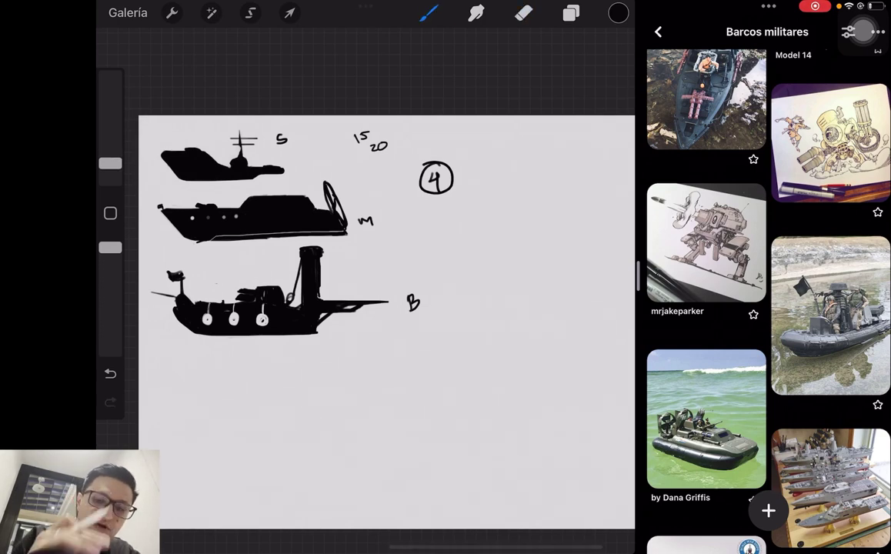
- Open the HMS - Daring D32 Model 14 pin from Barcos militares and scroll to its comments
scroll(768, 300, down, 10)
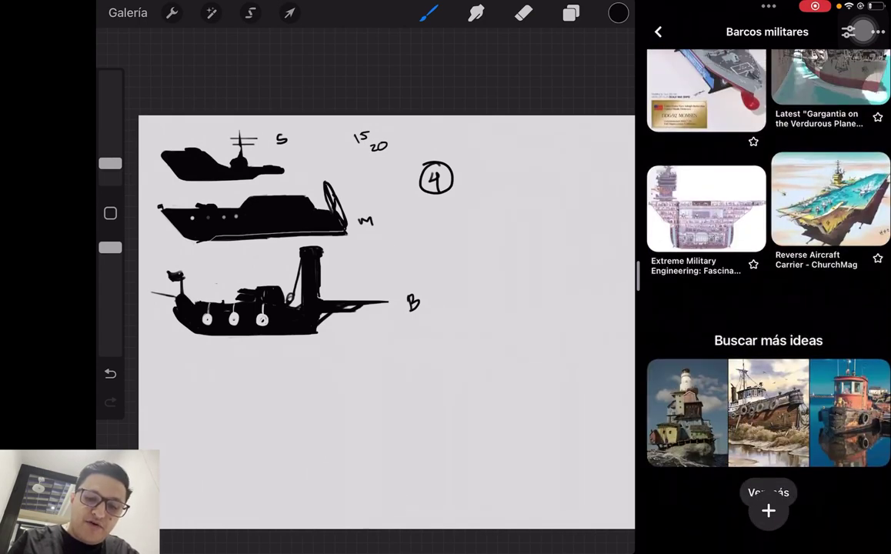
scroll(769, 300, up, 3)
scroll(768, 300, down, 10)
scroll(768, 300, up, 1)
scroll(768, 300, up, 2)
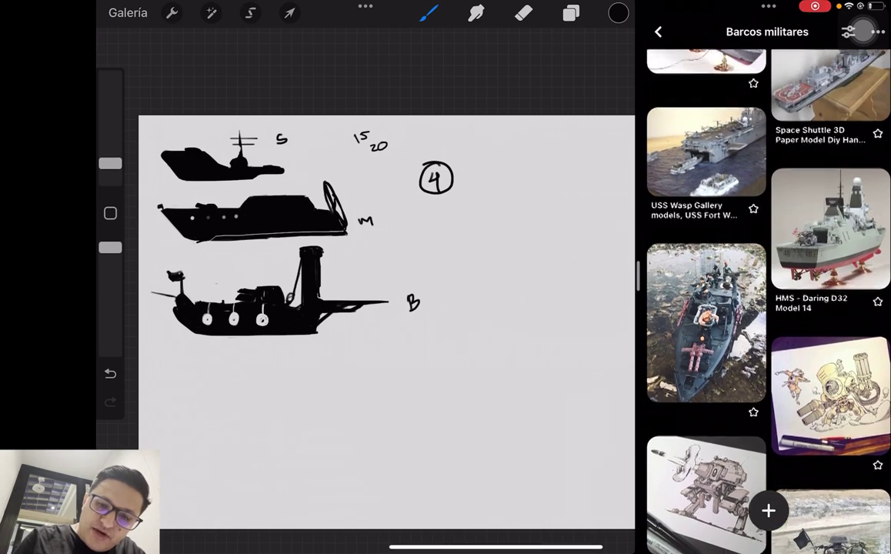
scroll(768, 301, up, 5)
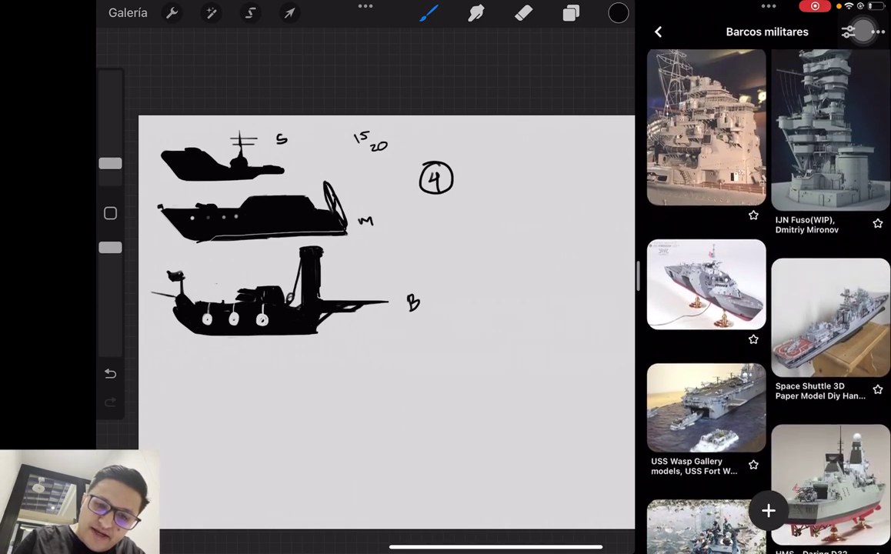
scroll(768, 300, down, 1)
scroll(768, 300, down, 2)
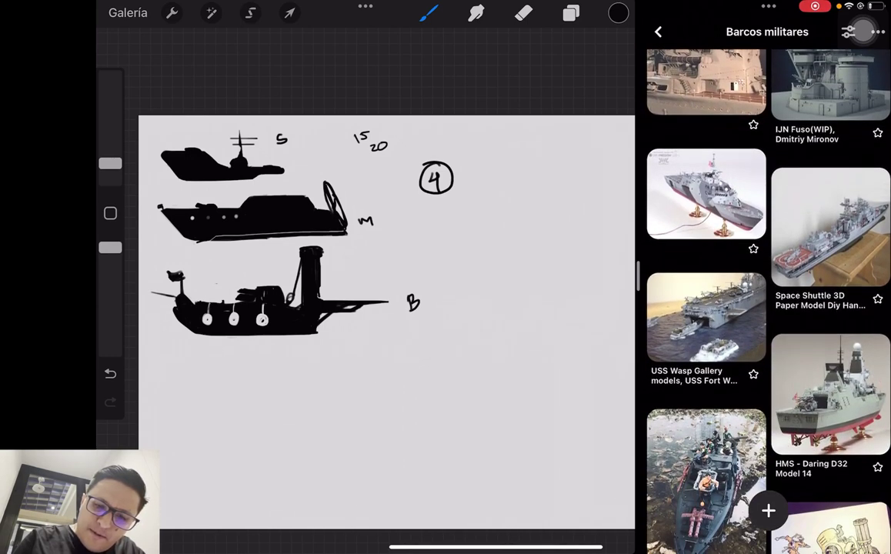
click(830, 394)
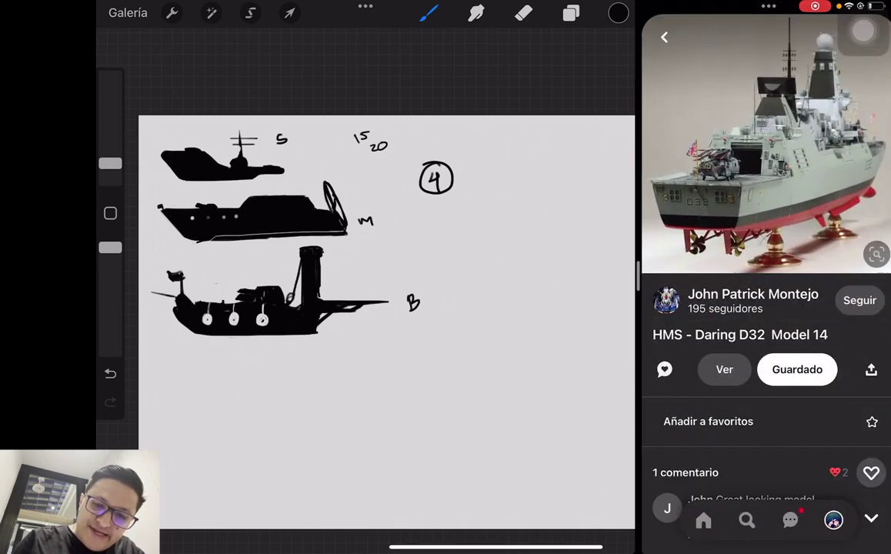
scroll(863, 31, down, 5)
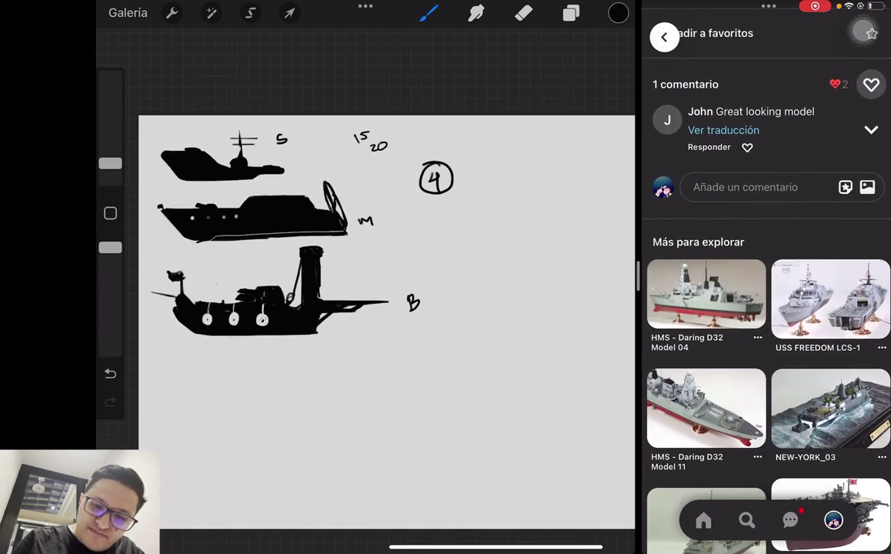
scroll(867, 33, down, 1)
scroll(867, 33, down, 1)
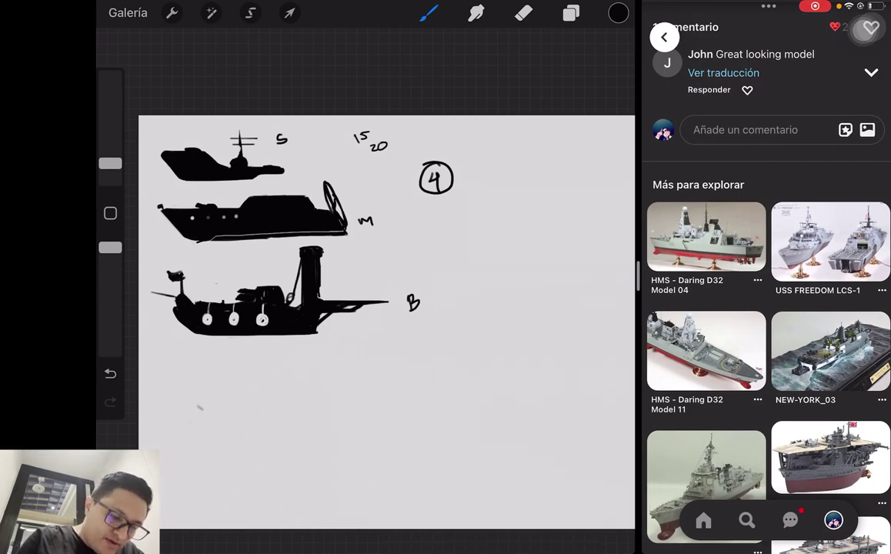
- Draw a boxy hull outline with a slanted left side below the B boat
drag(174, 398, 228, 432)
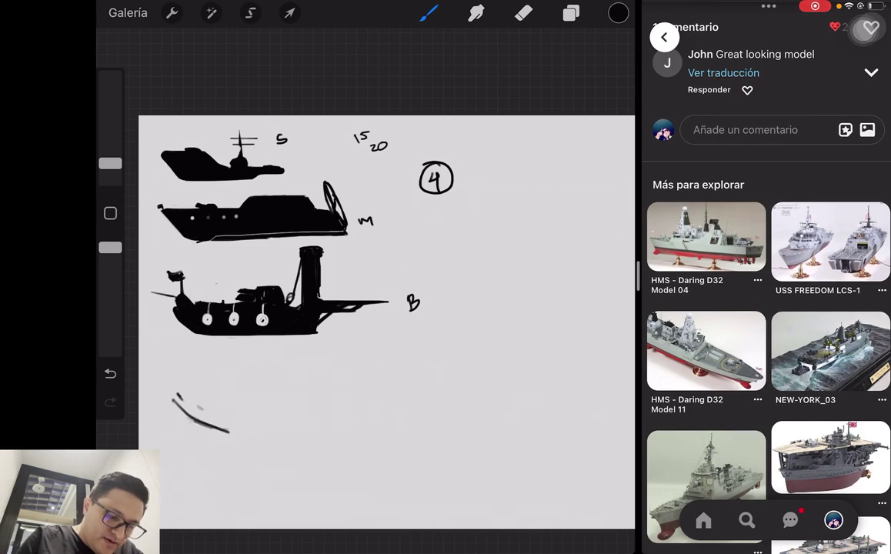
click(523, 12)
drag(174, 396, 229, 432)
click(428, 12)
mouse_move(157, 374)
mouse_down()
mouse_move(188, 462)
mouse_move(227, 471)
mouse_up()
drag(156, 372, 227, 374)
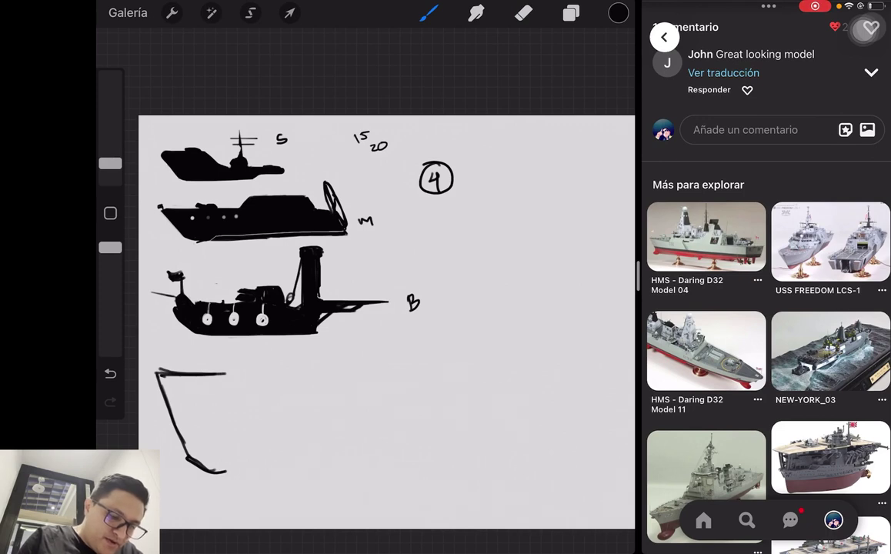
mouse_move(309, 376)
mouse_down()
mouse_move(310, 454)
mouse_move(285, 465)
mouse_move(189, 467)
mouse_move(312, 461)
mouse_move(309, 367)
mouse_up()
drag(199, 375, 324, 369)
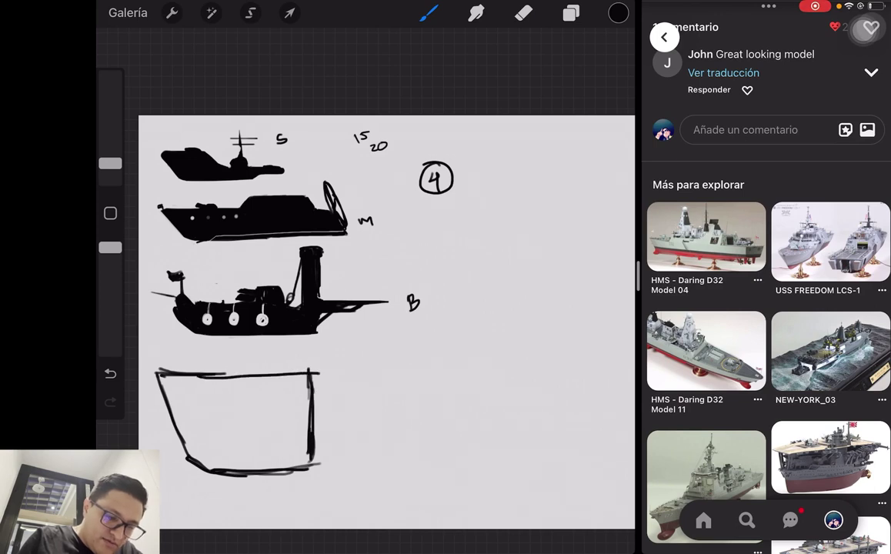
- Lasso the hull box, shrink and shift it with Uniform transform, then fill it black
click(290, 12)
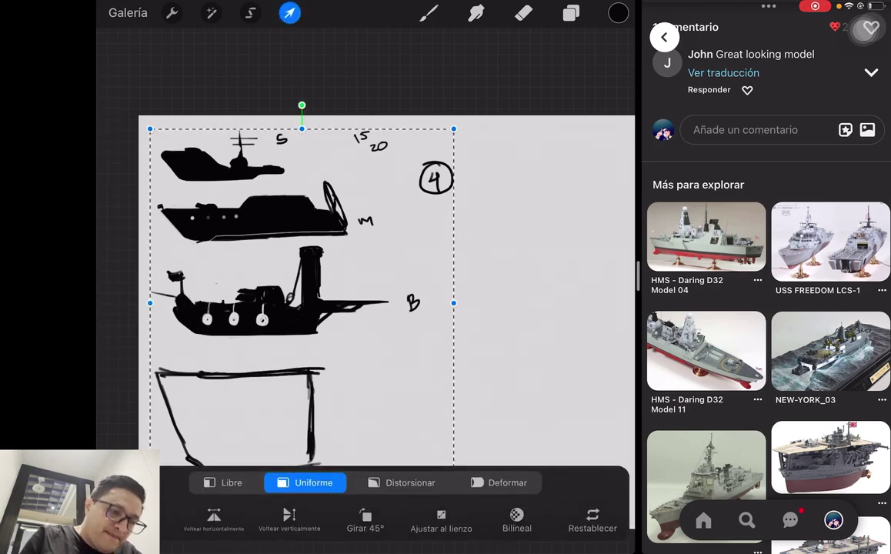
click(250, 12)
mouse_move(169, 350)
mouse_down()
mouse_move(365, 458)
mouse_move(171, 351)
mouse_up()
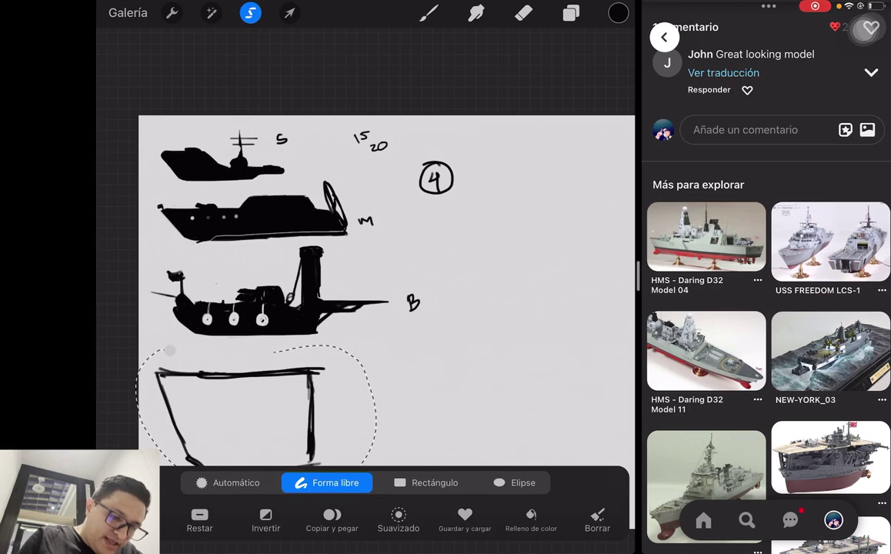
click(290, 12)
drag(325, 367, 285, 391)
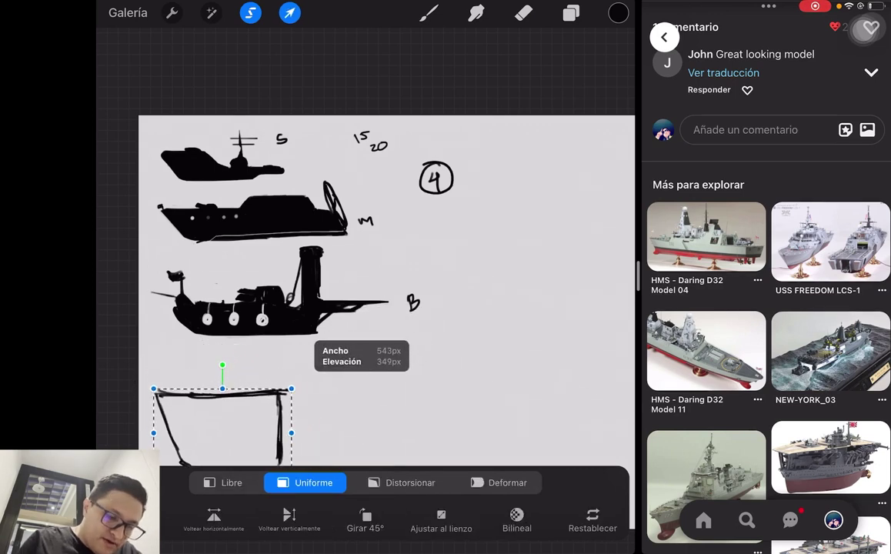
drag(220, 427, 250, 421)
drag(315, 378, 310, 385)
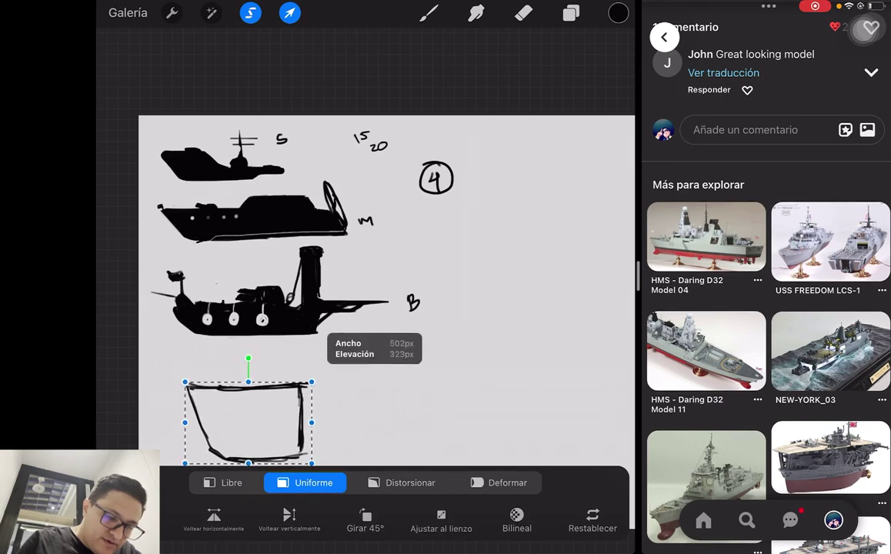
click(429, 12)
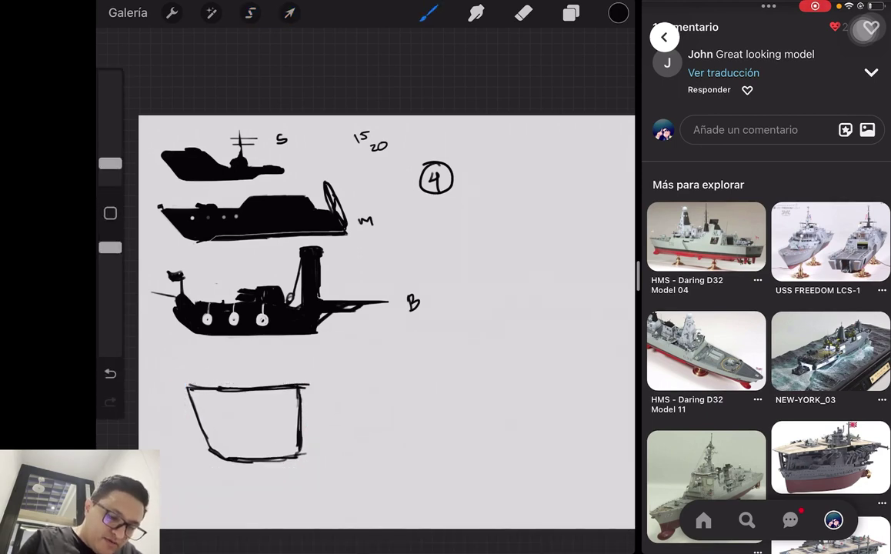
drag(618, 13, 245, 424)
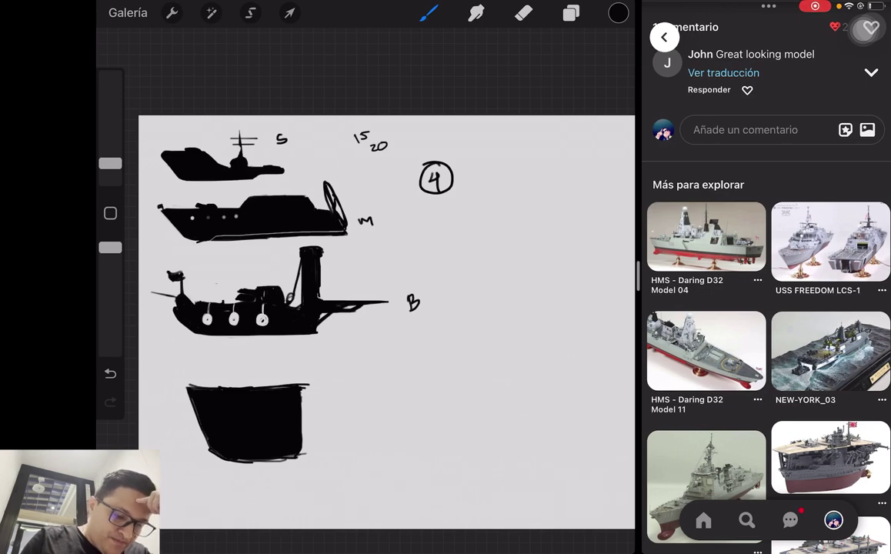
- Trim the new hull's top-right, bottom-right and left edges with a smaller eraser
mouse_move(235, 383)
mouse_down()
mouse_move(286, 383)
mouse_move(253, 352)
mouse_move(259, 377)
mouse_move(254, 362)
mouse_up()
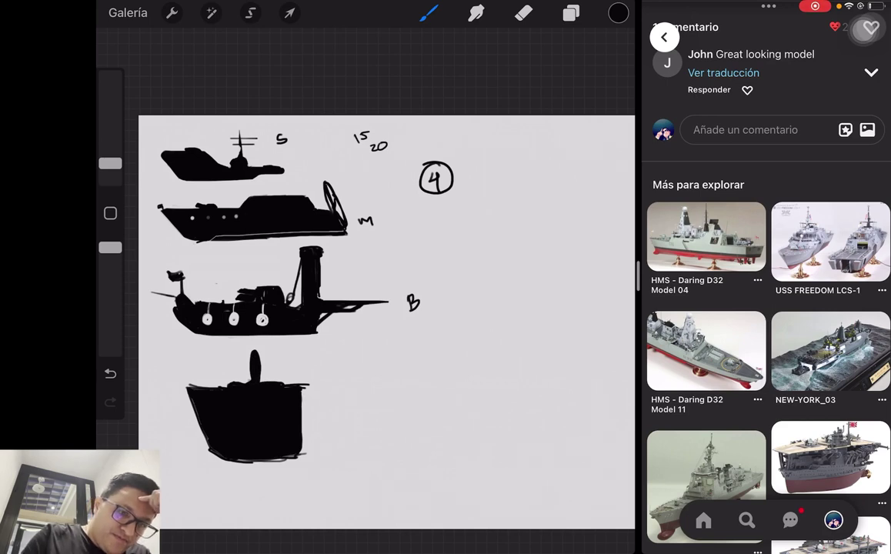
click(524, 13)
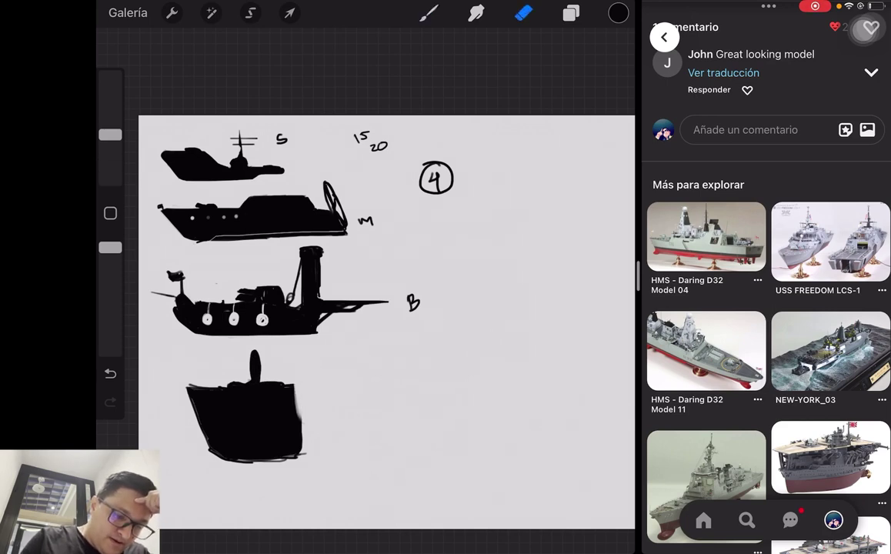
key(ctrl+z)
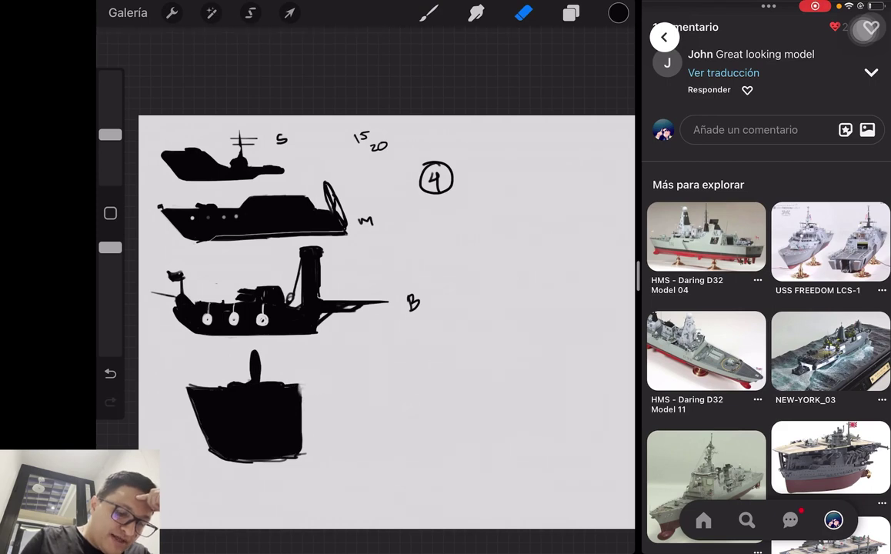
key(ctrl+z)
drag(110, 135, 110, 154)
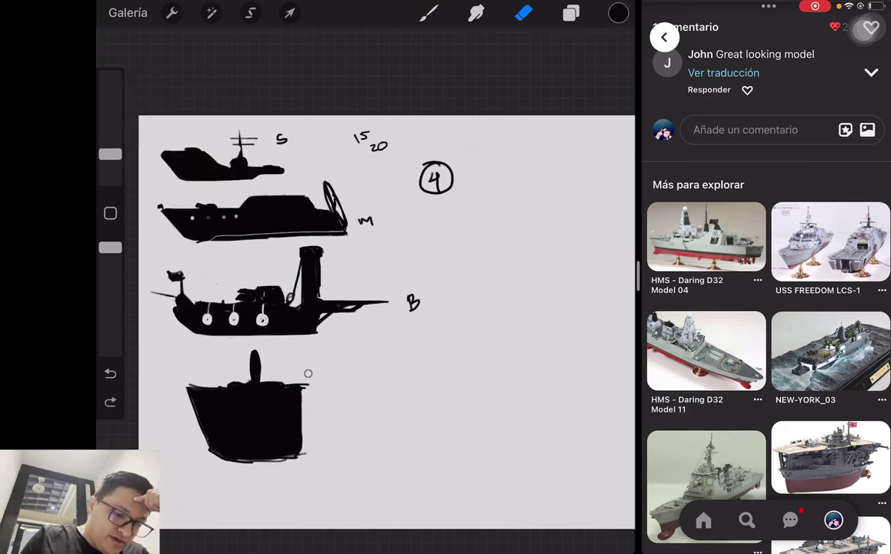
drag(308, 382, 301, 396)
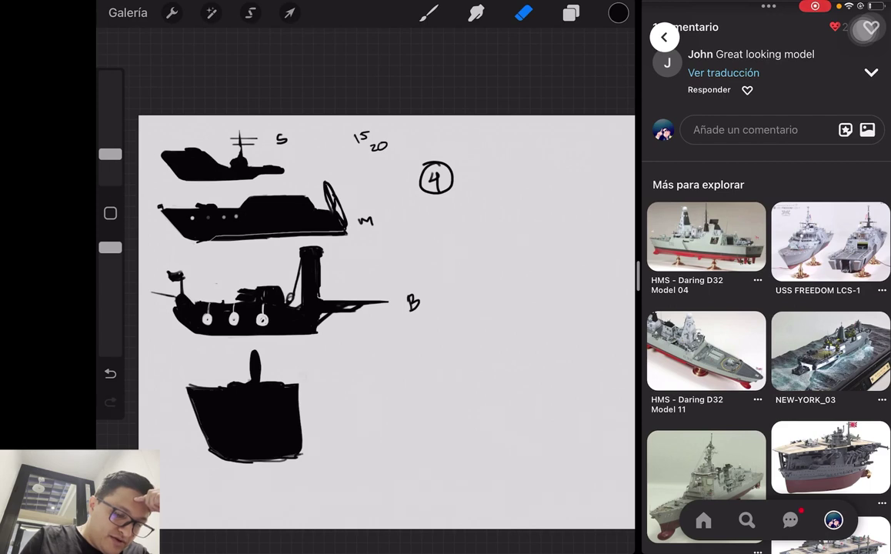
drag(302, 431, 299, 454)
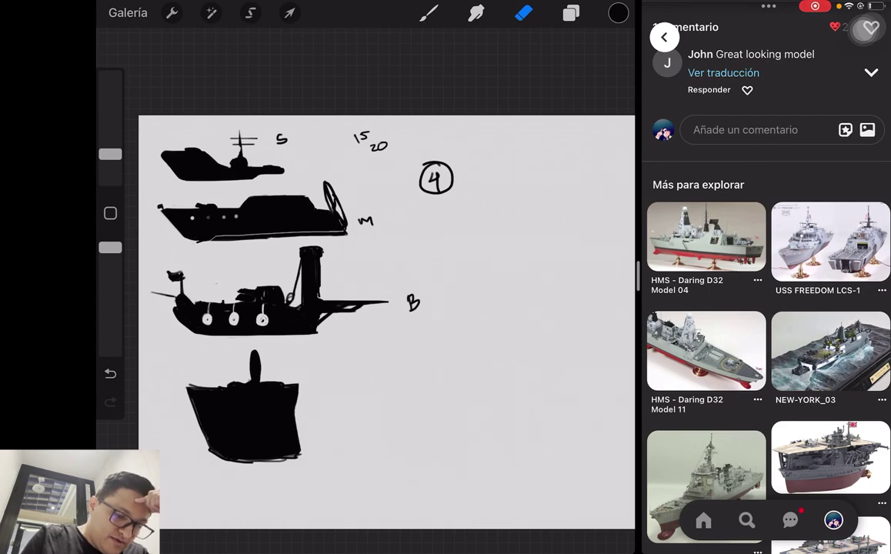
drag(188, 385, 199, 454)
drag(178, 367, 192, 414)
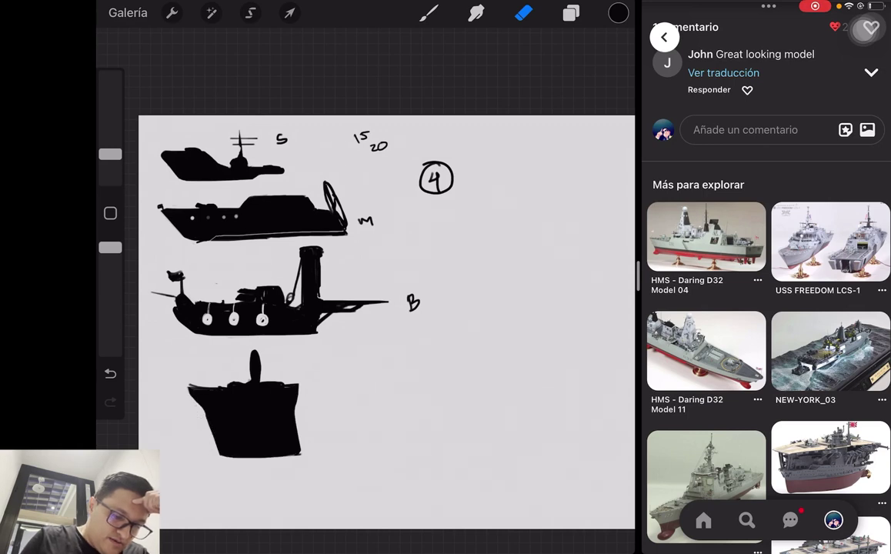
key(ctrl+z)
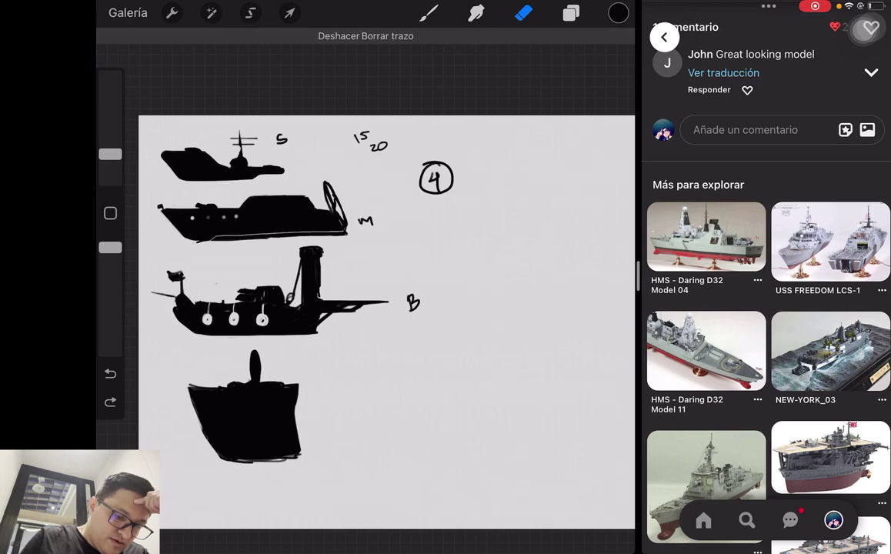
- Carve a small notch into the hull's lower-left edge, undoing a stray brush stroke
drag(199, 416, 241, 466)
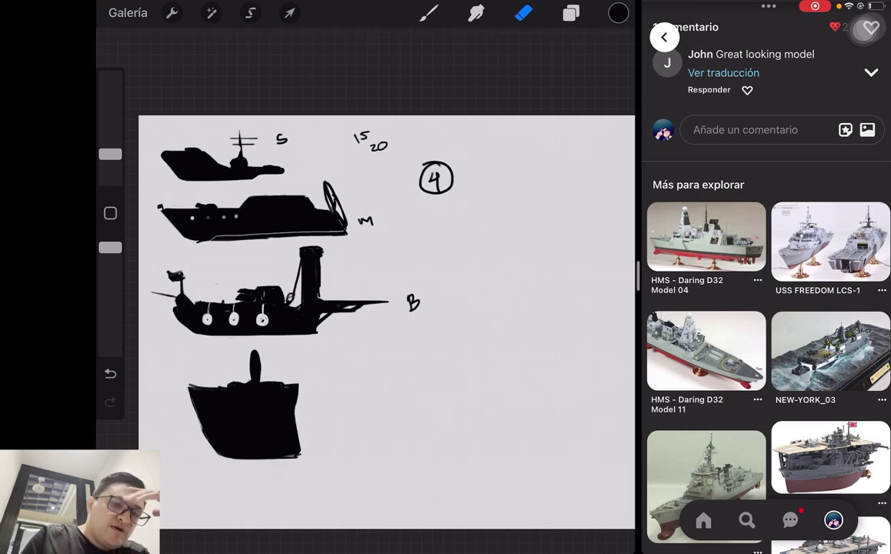
key(b)
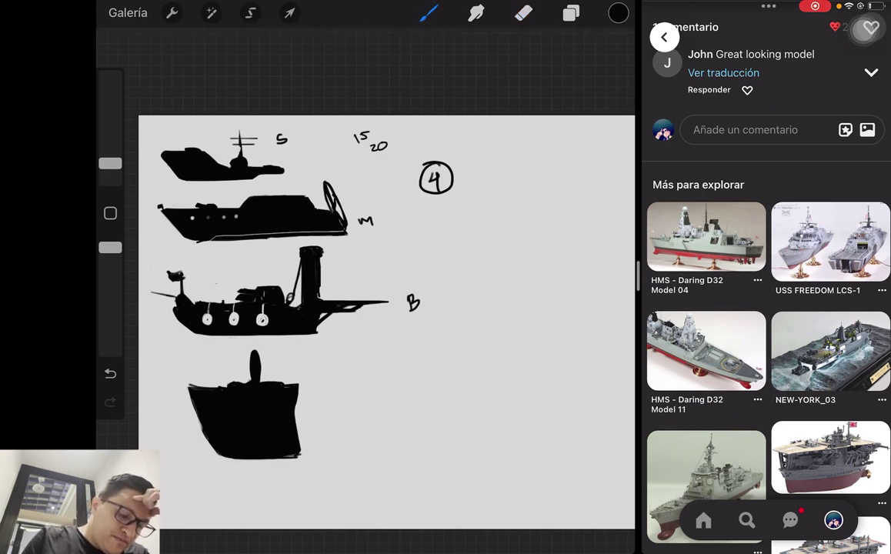
key(e)
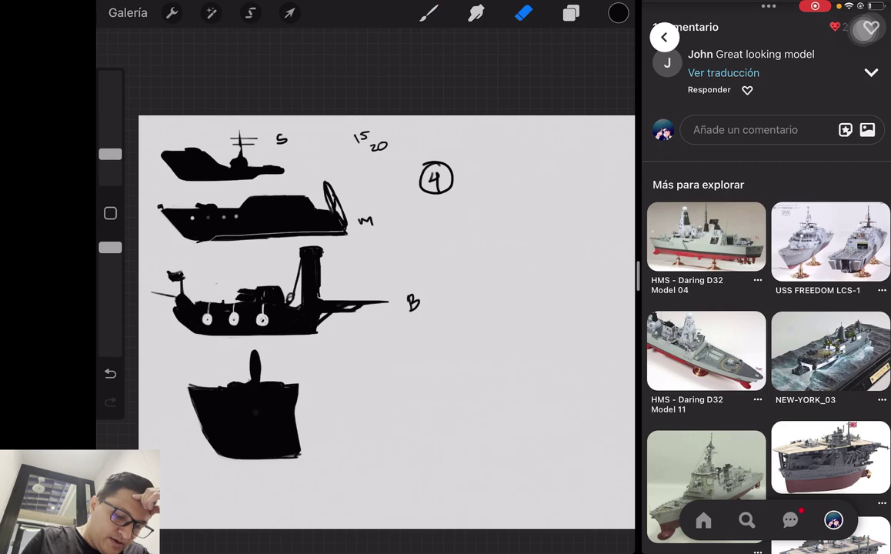
drag(197, 406, 206, 424)
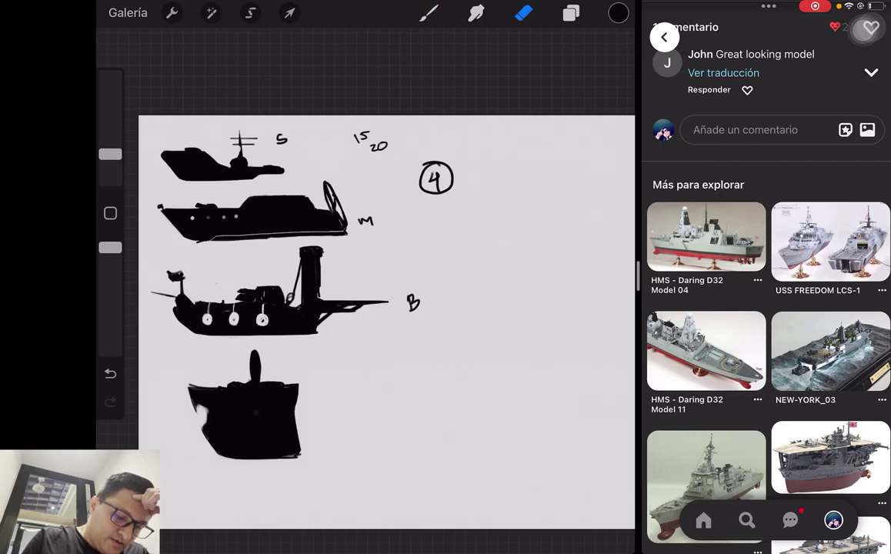
key(b)
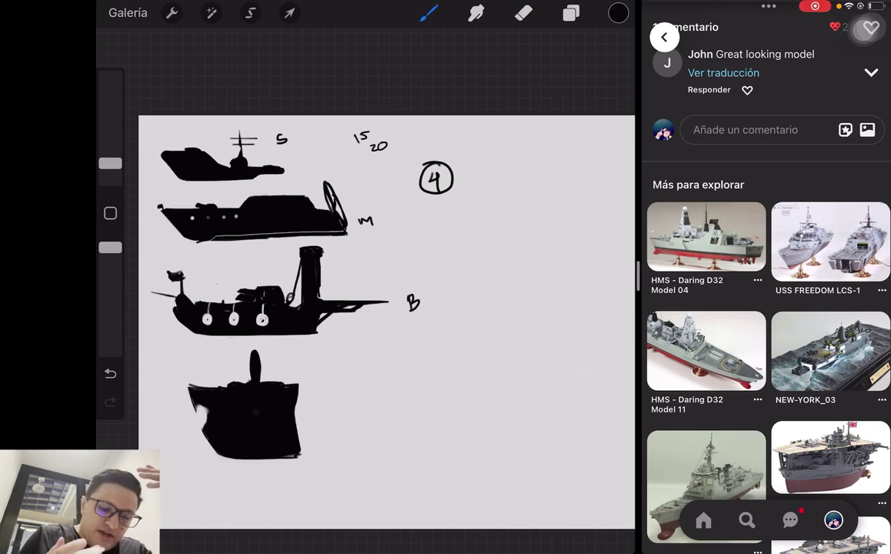
mouse_move(202, 421)
mouse_down()
mouse_move(190, 432)
mouse_move(205, 436)
mouse_up()
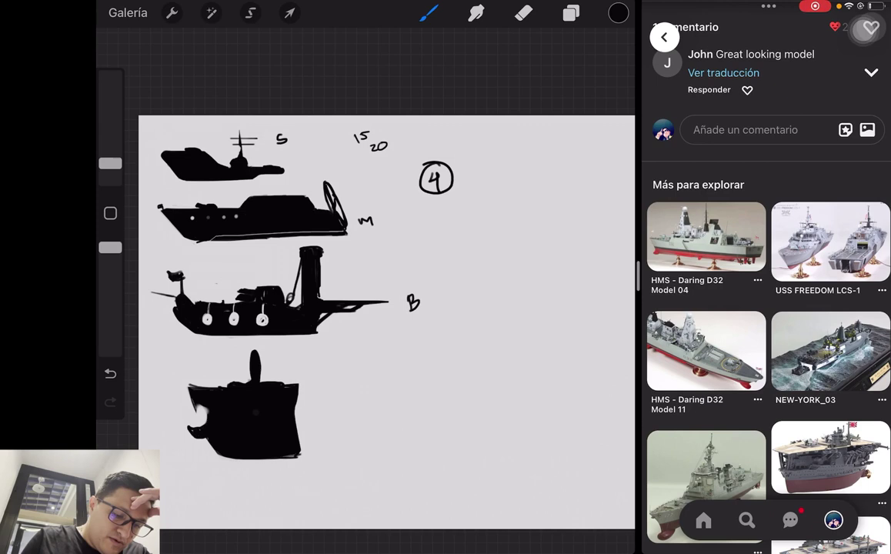
key(ctrl+z)
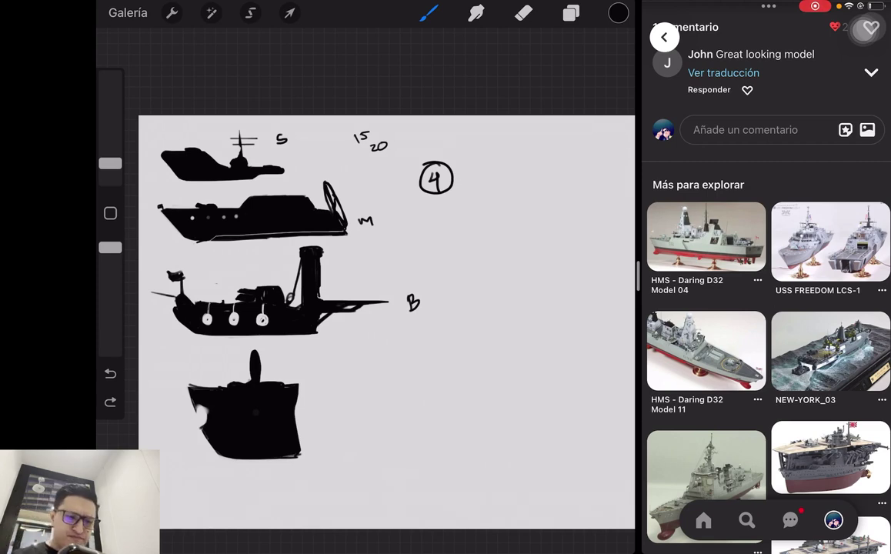
- Redo the last undone tower stroke to restore the narrower, stepped tower
key(ctrl+shift+z)
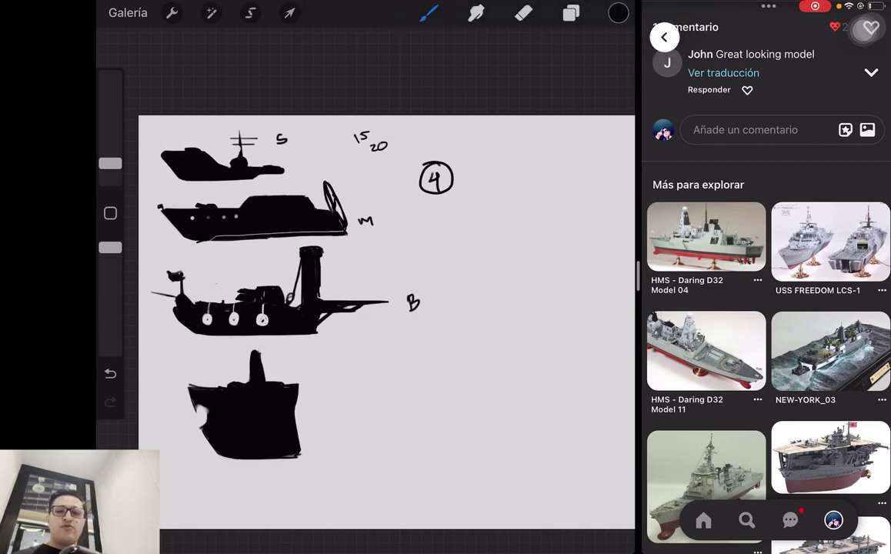
- Draw a curved arrow, three small trapezoid outlines and the handwritten 'Refer.' note at right
drag(589, 221, 527, 264)
drag(531, 240, 550, 254)
mouse_move(514, 330)
mouse_down()
mouse_move(515, 294)
mouse_move(555, 327)
mouse_move(508, 335)
mouse_up()
mouse_move(481, 389)
mouse_down()
mouse_move(481, 363)
mouse_move(539, 389)
mouse_up()
mouse_move(509, 440)
mouse_down()
mouse_move(510, 406)
mouse_move(556, 437)
mouse_up()
mouse_move(545, 208)
mouse_down()
mouse_move(548, 186)
mouse_move(572, 201)
mouse_move(579, 188)
mouse_move(600, 194)
mouse_up()
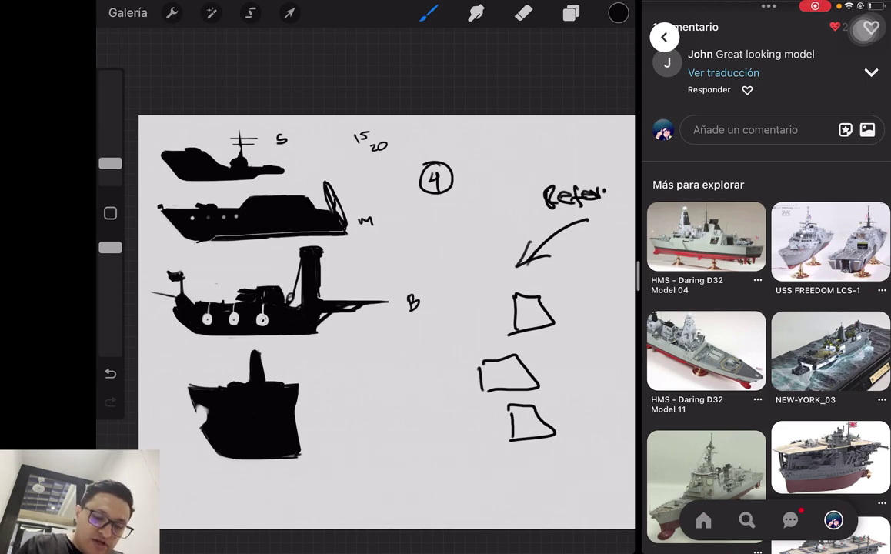
- Undo and redo the last stroke, then add a short spur to the new hull's left edge
click(111, 373)
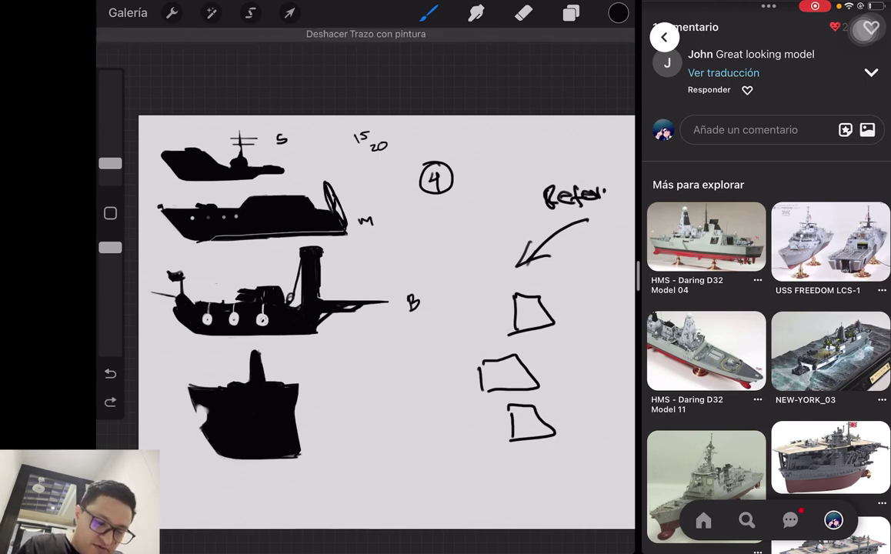
click(111, 402)
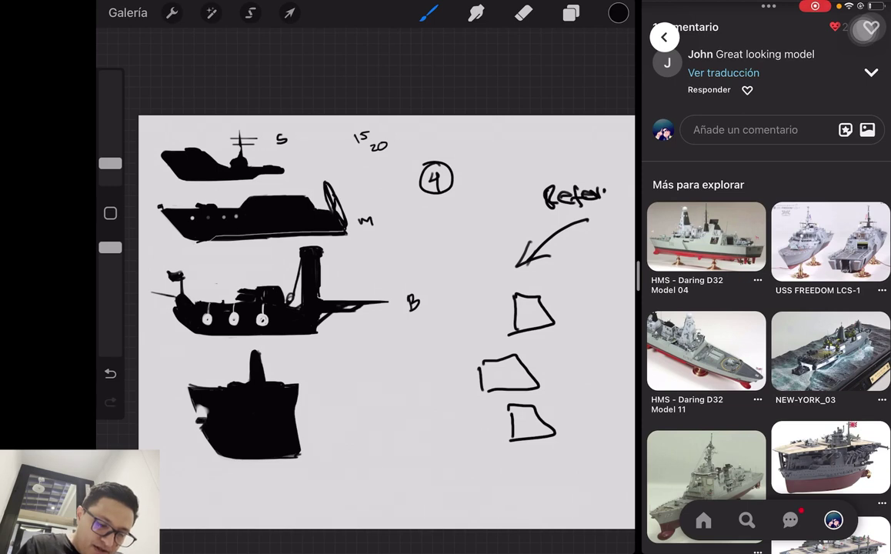
drag(203, 420, 188, 420)
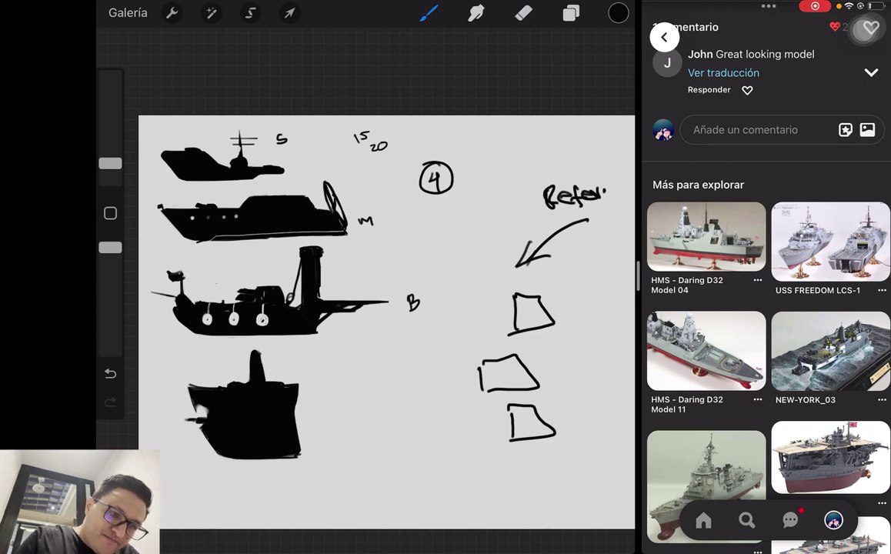
- Erase a vertical chain of small links down the new hull's front with a 2% Eraser
click(523, 12)
drag(110, 163, 110, 165)
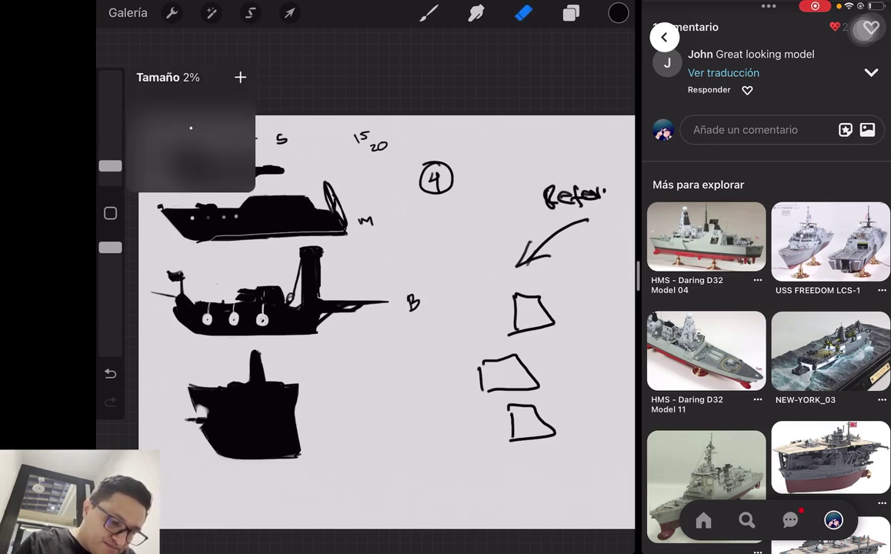
drag(259, 412, 259, 451)
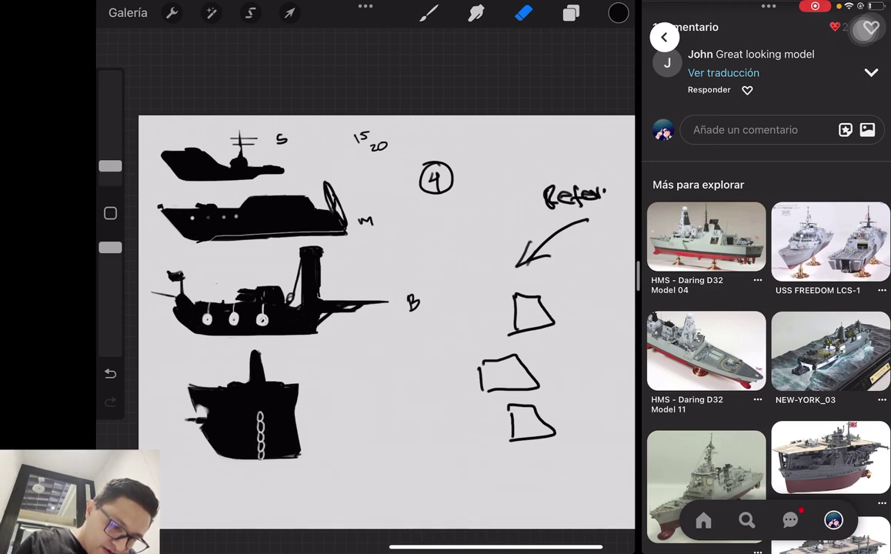
key(b)
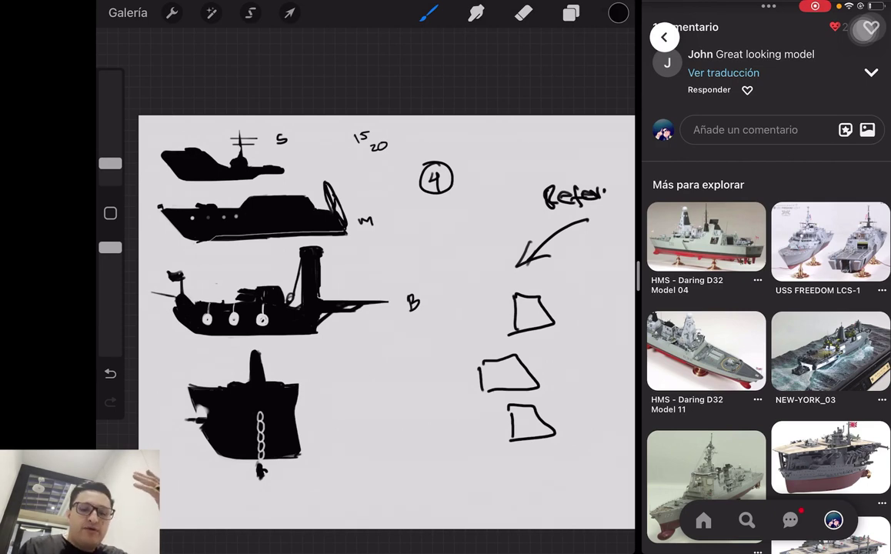
- Handwrite 'Logo. Escuadrón 57.' under the three trapezoid outlines in the lower right
mouse_move(487, 467)
mouse_down()
mouse_move(499, 496)
mouse_move(507, 481)
mouse_up()
mouse_move(518, 477)
mouse_down()
mouse_move(512, 500)
mouse_move(523, 480)
mouse_move(551, 485)
mouse_up()
click(531, 486)
click(550, 465)
drag(545, 472, 556, 471)
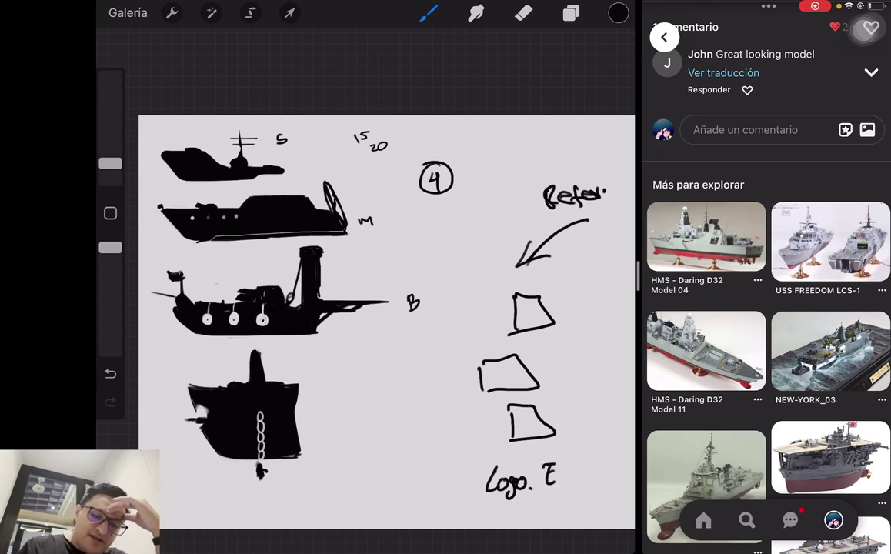
mouse_move(563, 466)
mouse_down()
mouse_move(554, 480)
mouse_move(573, 479)
mouse_up()
mouse_move(575, 467)
mouse_down()
mouse_move(585, 479)
mouse_move(594, 466)
mouse_move(604, 481)
mouse_move(619, 471)
mouse_up()
mouse_move(621, 471)
mouse_down()
mouse_move(623, 478)
mouse_move(631, 471)
mouse_up()
drag(620, 465, 625, 461)
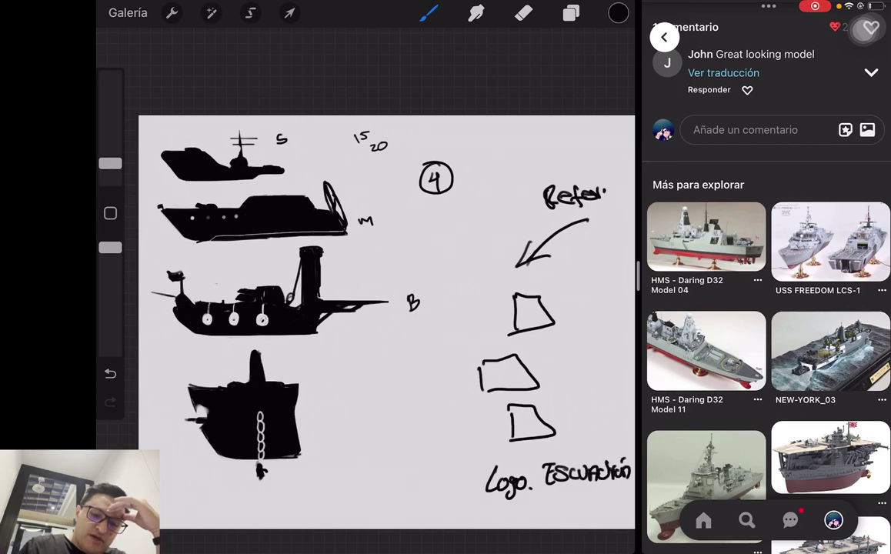
mouse_move(556, 493)
mouse_down()
mouse_move(555, 505)
mouse_move(580, 506)
mouse_up()
click(591, 503)
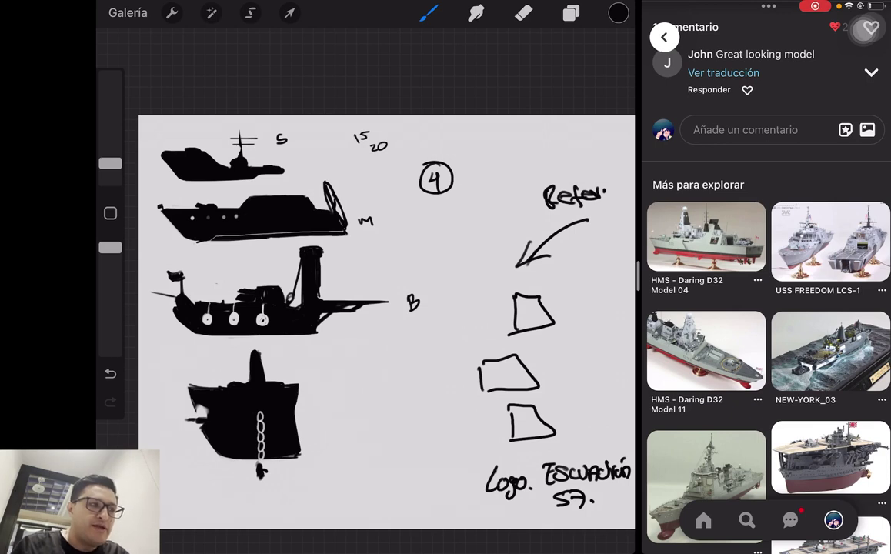
- Add a pointed spur and a small detail to the bottom hull's right side
drag(295, 409, 304, 403)
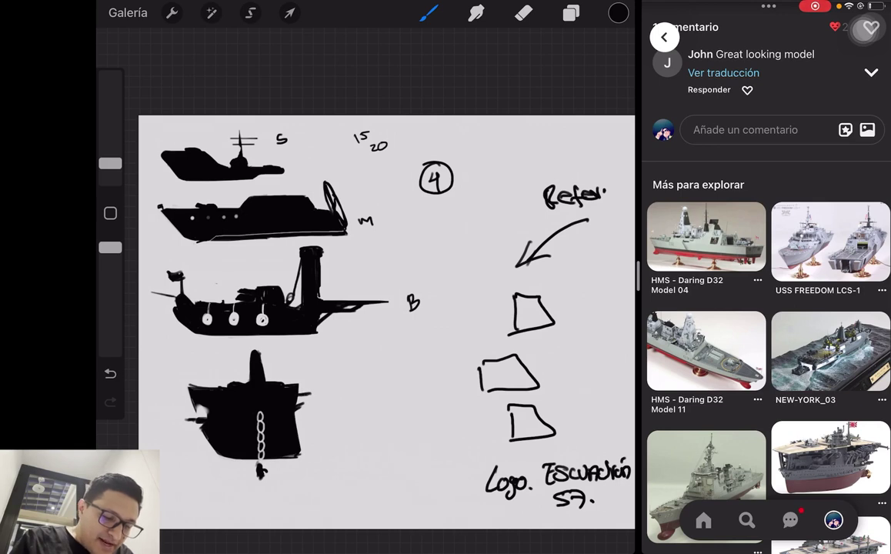
drag(301, 401, 312, 394)
drag(278, 366, 283, 359)
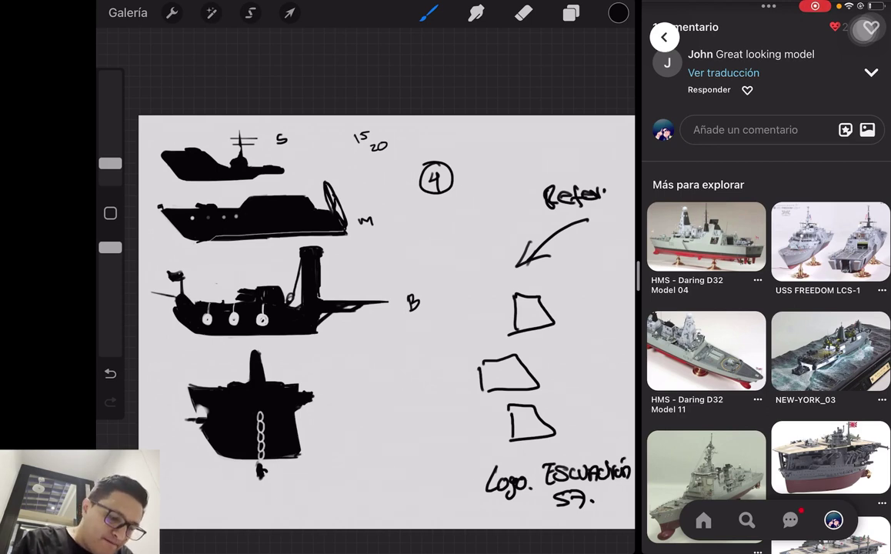
- Extend the mast above the tower and draw a small flag on a pole at right
drag(256, 350, 254, 340)
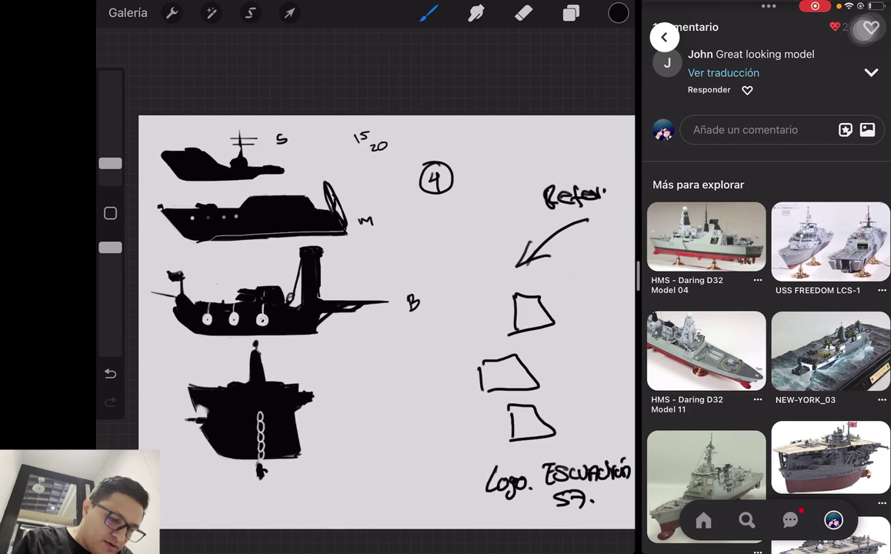
click(110, 374)
click(110, 402)
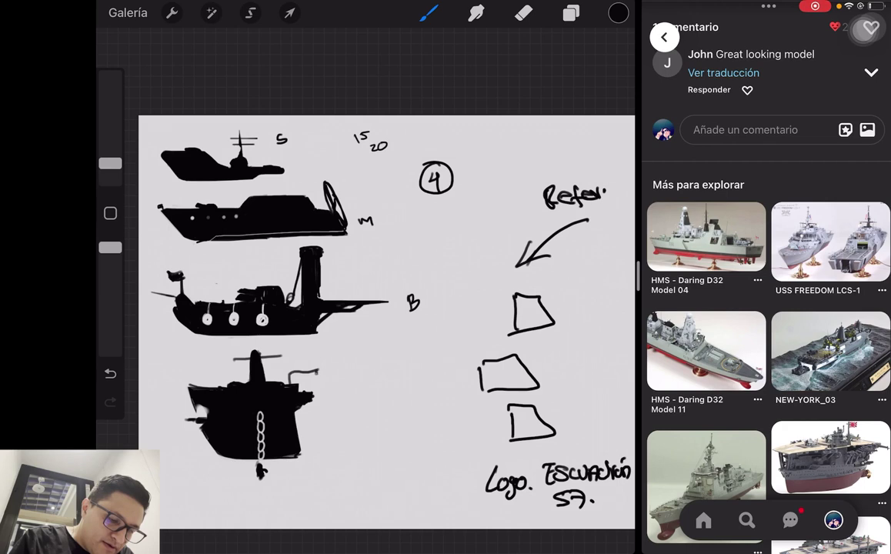
drag(292, 379, 315, 373)
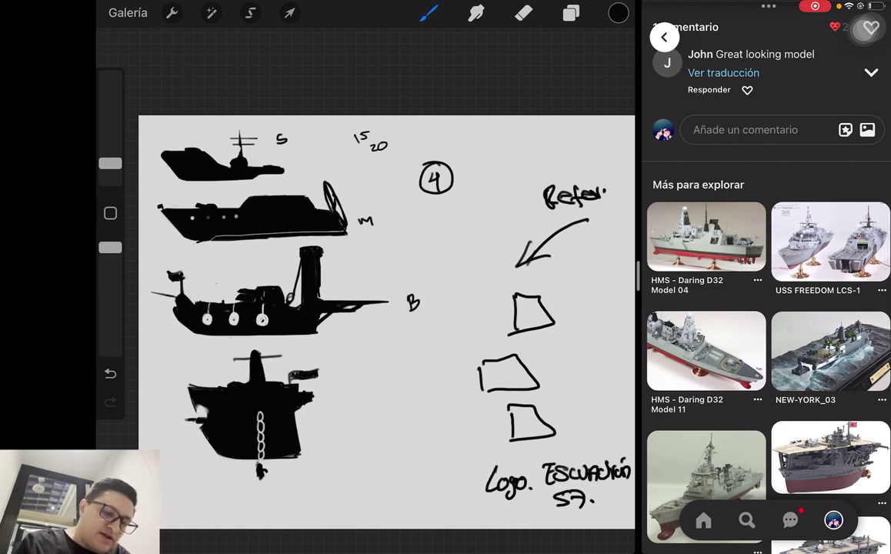
scroll(385, 323, down, 2)
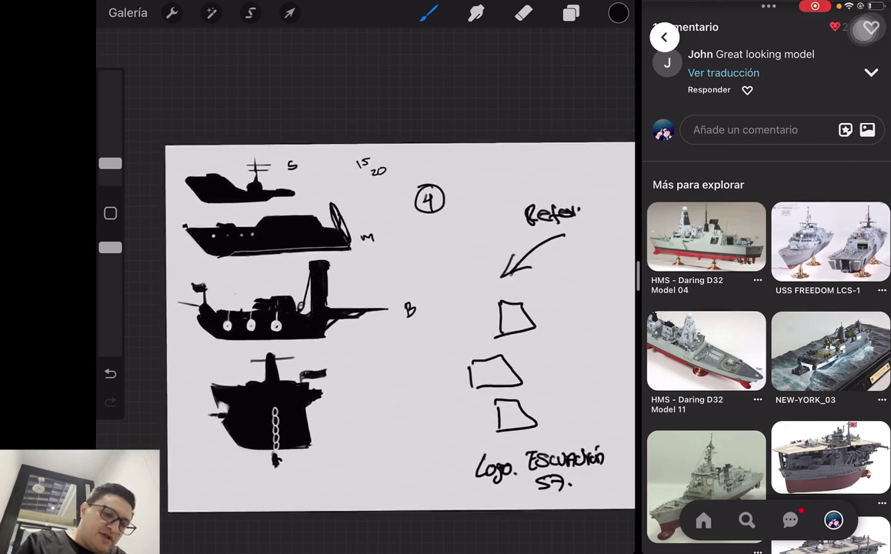
scroll(384, 323, up, 2)
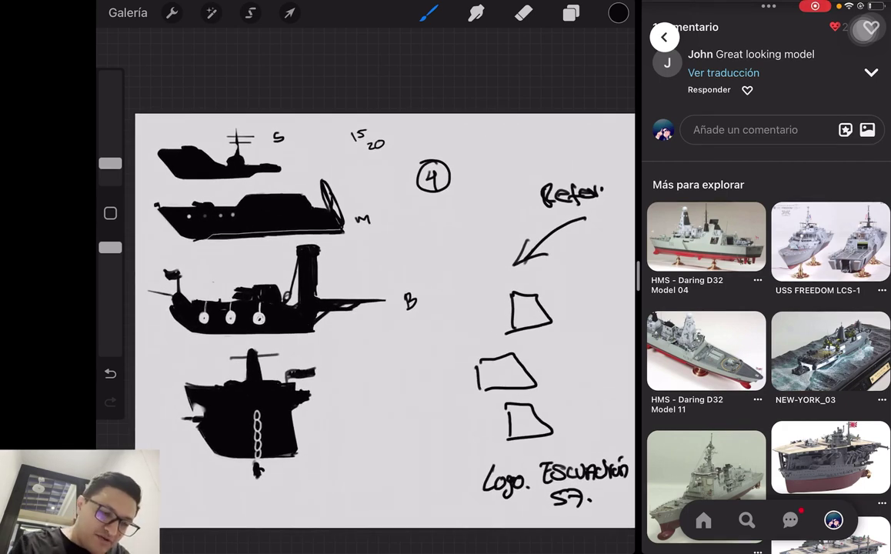